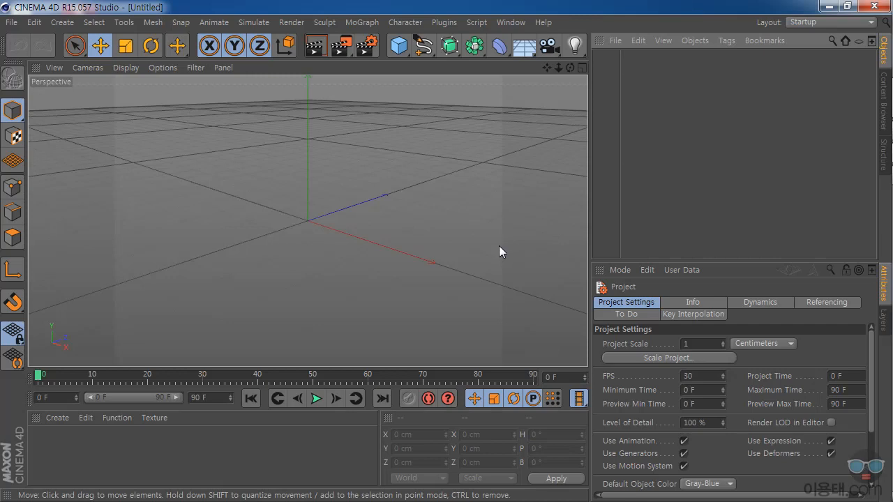
Add a cube primitive and resize it to about 328 cm along Y and 125 cm along Z
click(399, 47)
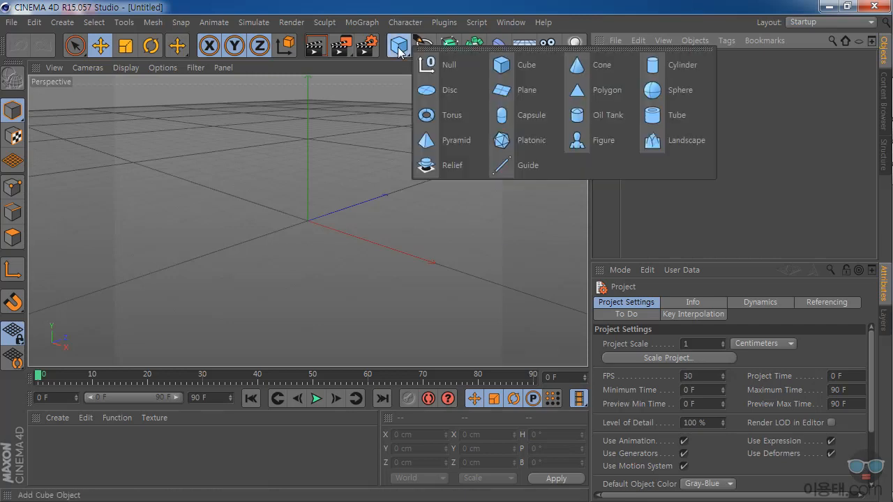
click(542, 66)
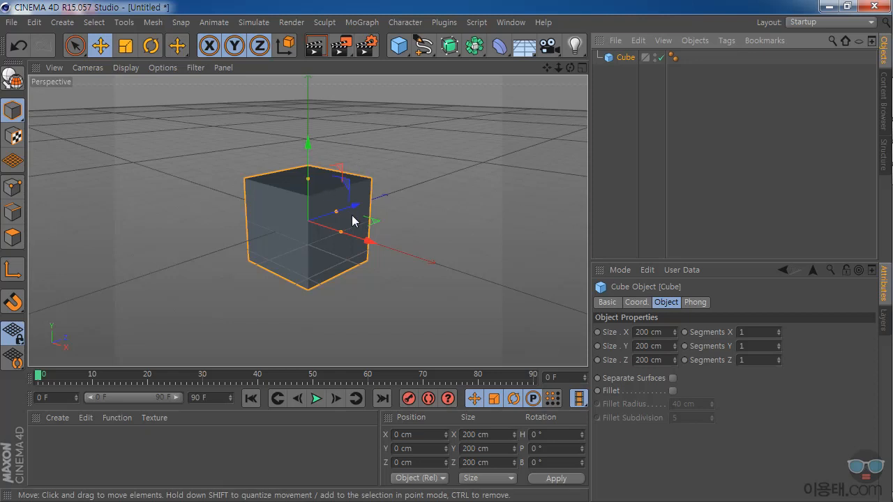
drag(338, 211, 326, 214)
drag(308, 180, 308, 152)
mouse_move(570, 67)
mouse_down()
mouse_move(544, 78)
mouse_move(515, 73)
mouse_move(569, 98)
mouse_move(535, 76)
mouse_move(601, 64)
mouse_move(594, 73)
mouse_move(569, 65)
mouse_up()
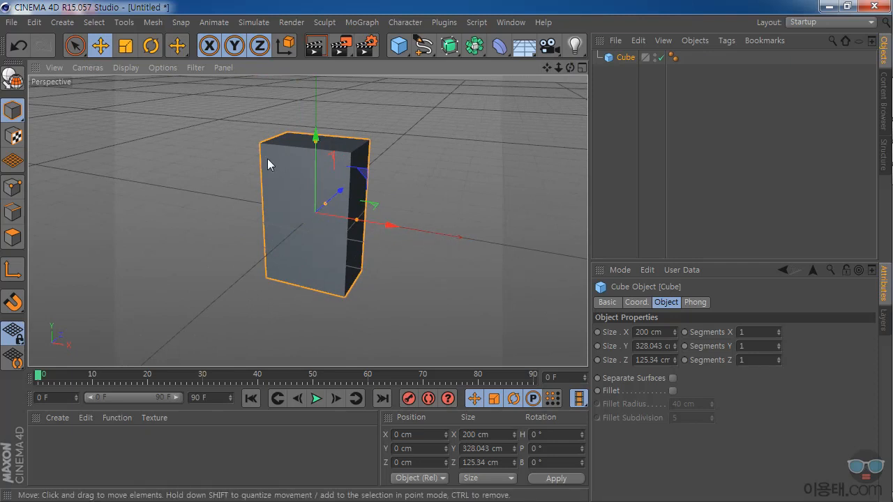
drag(546, 67, 574, 68)
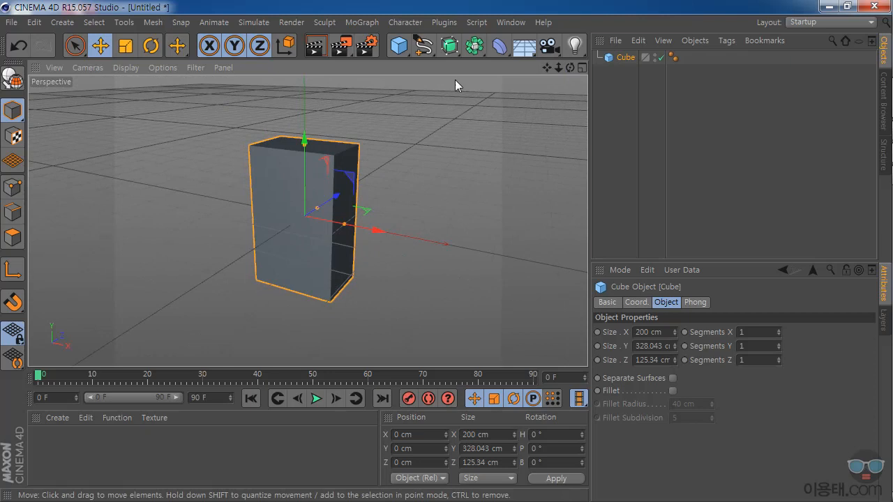
drag(544, 67, 553, 67)
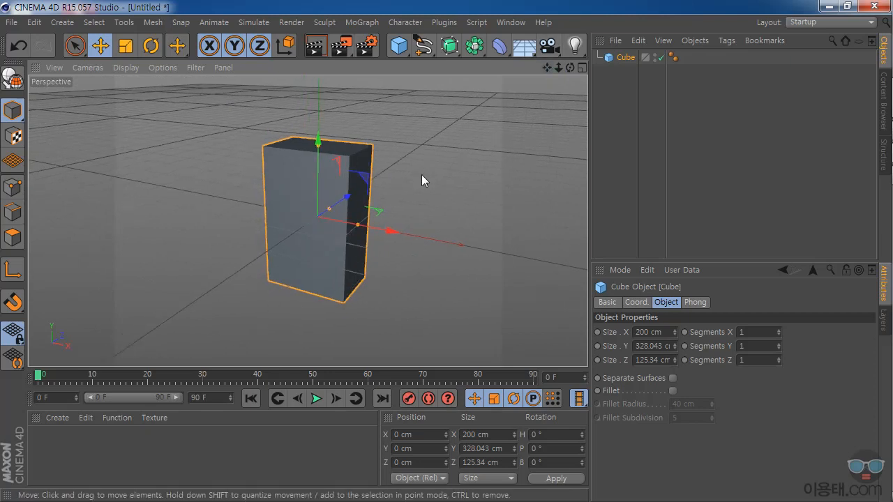
Convert the cube to an editable polygon object and switch to the BP UV Edit layout with taller viewports
click(812, 23)
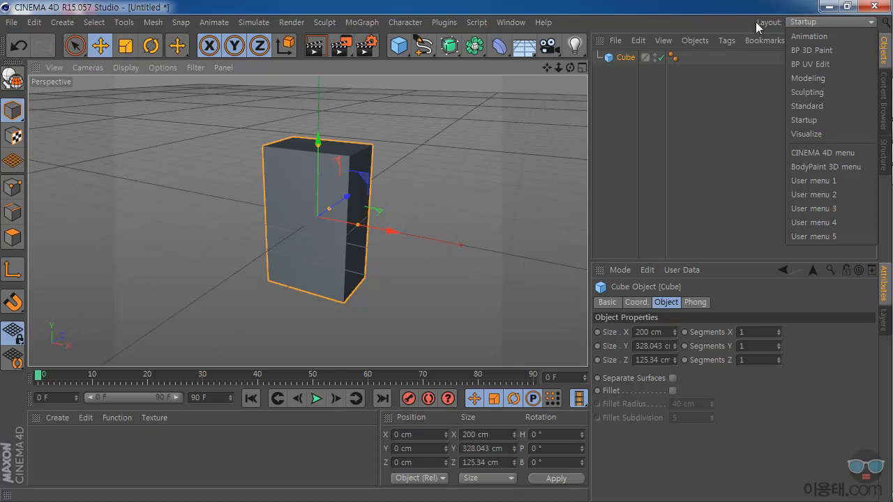
click(729, 6)
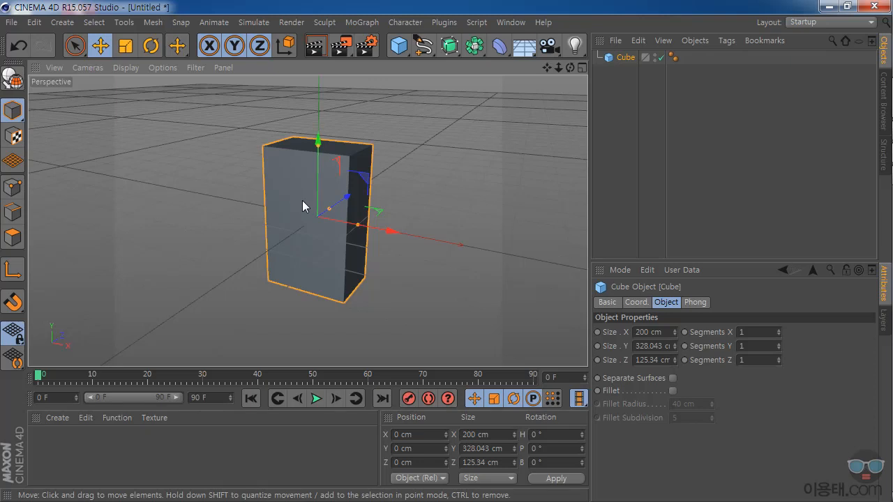
click(12, 81)
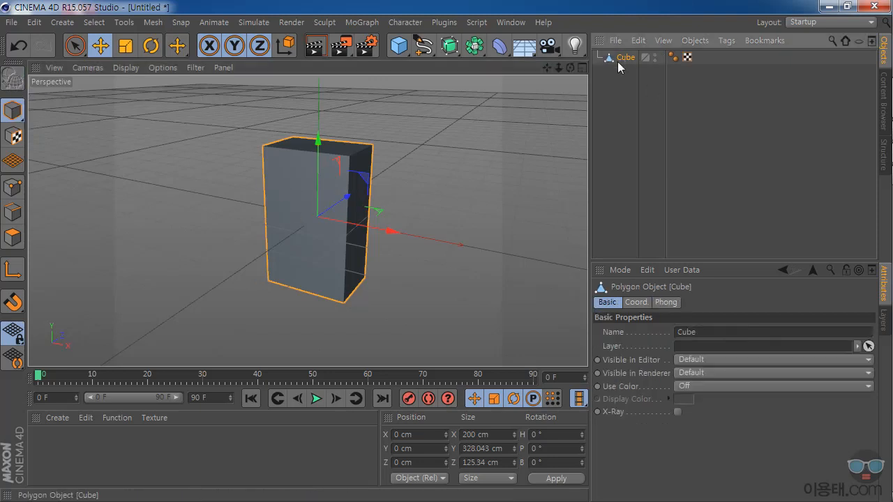
click(800, 24)
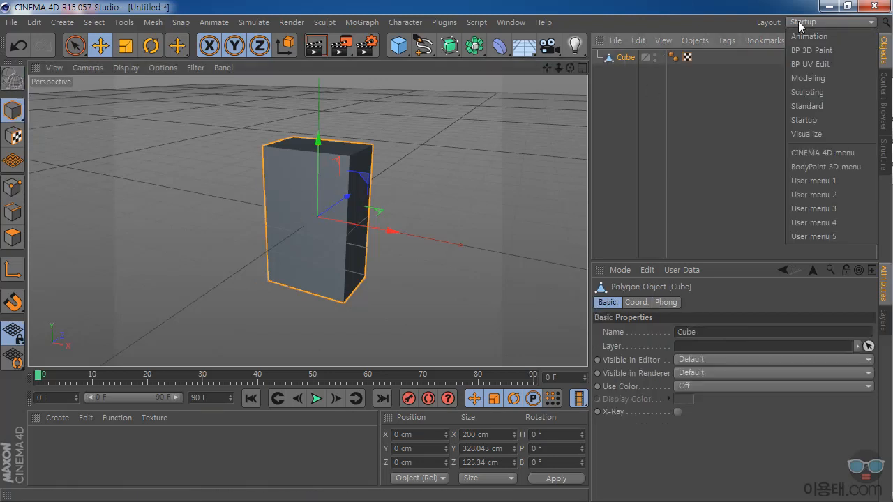
click(815, 64)
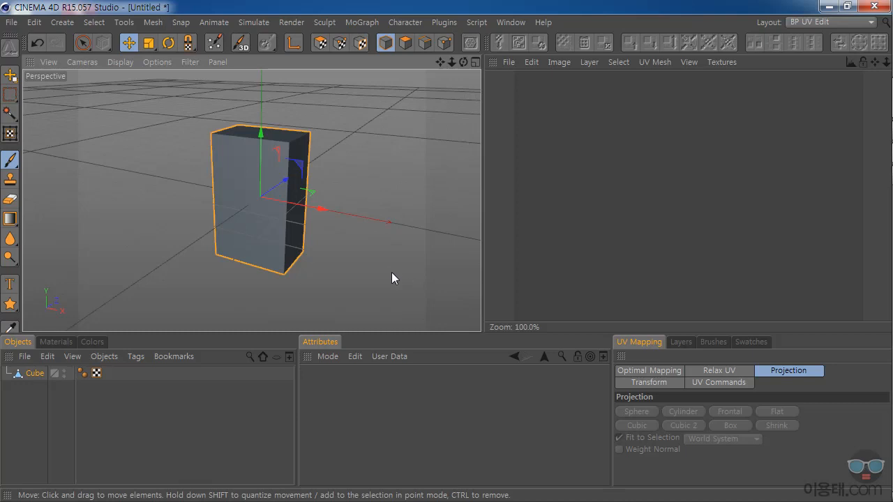
drag(392, 331, 395, 379)
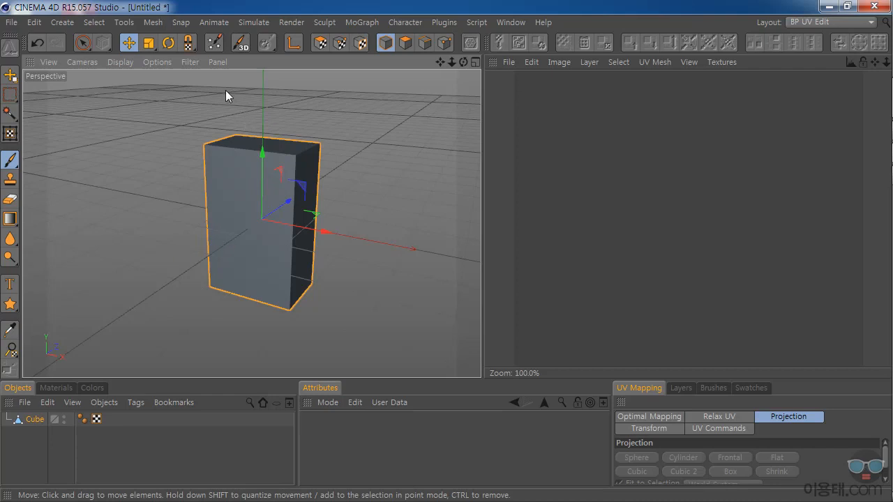
click(60, 389)
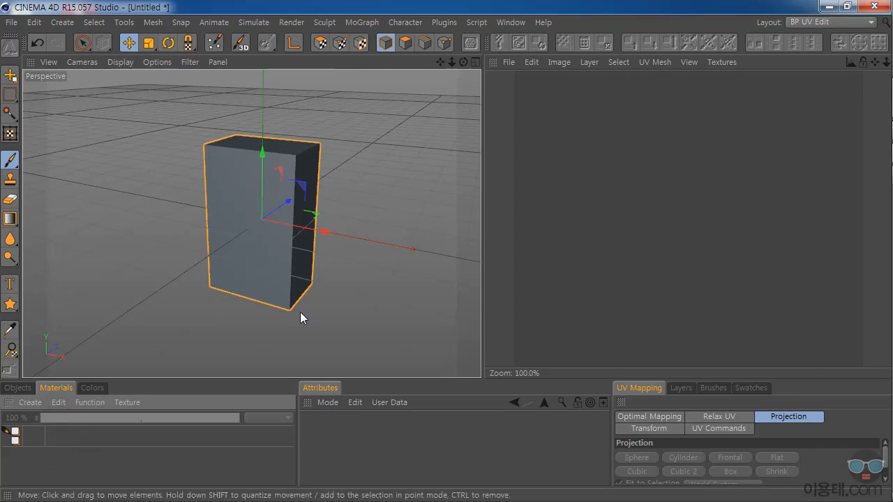
click(508, 62)
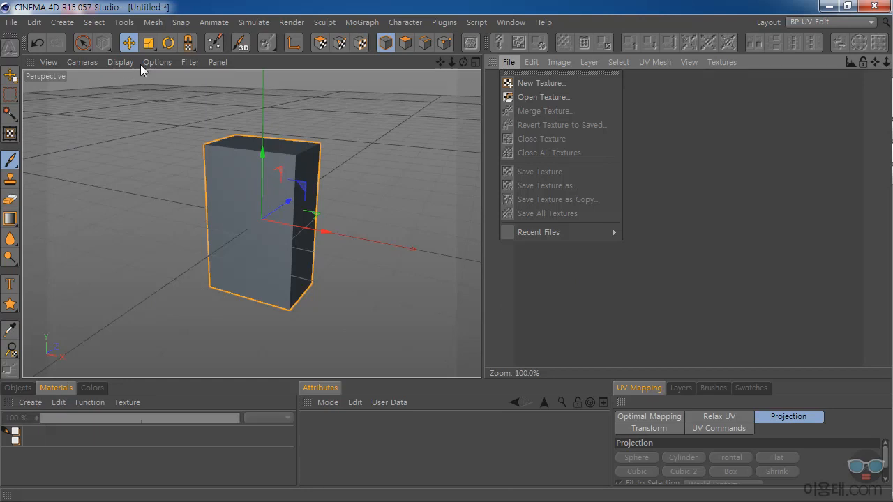
click(209, 8)
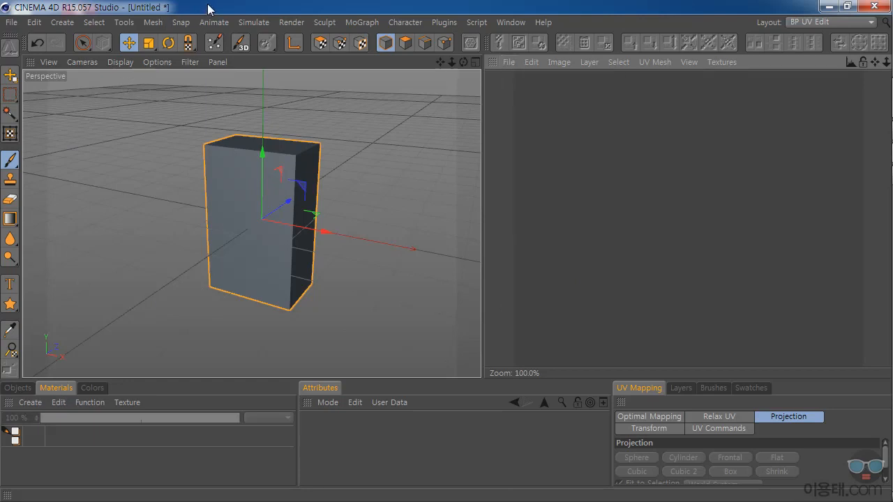
click(31, 401)
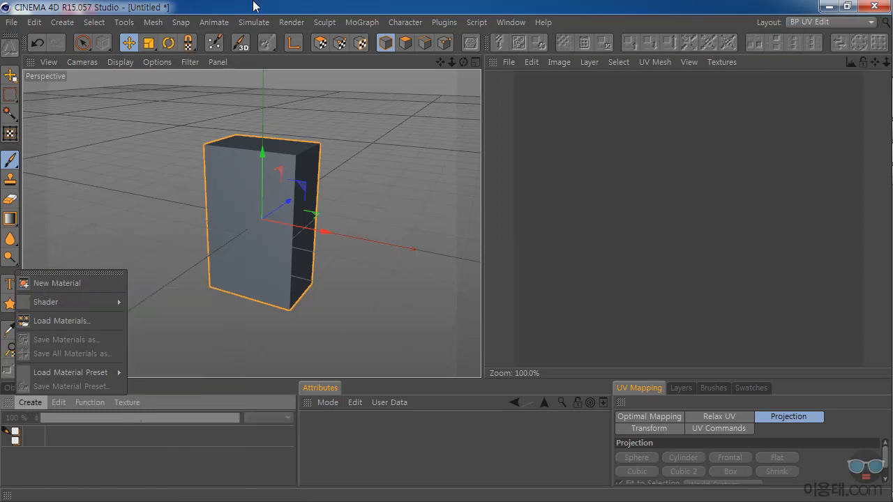
click(253, 5)
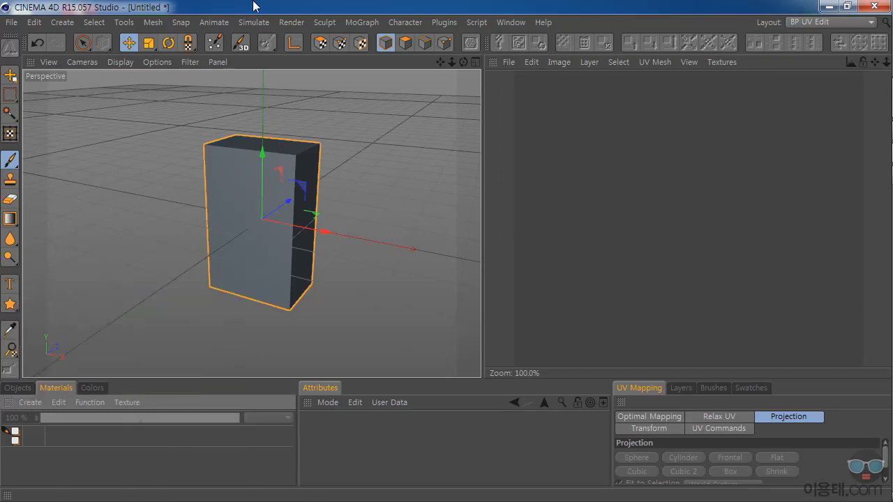
Run the BodyPaint 3D Setup Wizard on the cube with Optimal Cubic Mapping, Single Material Mode and a Color channel texture
click(216, 44)
drag(230, 11, 392, 127)
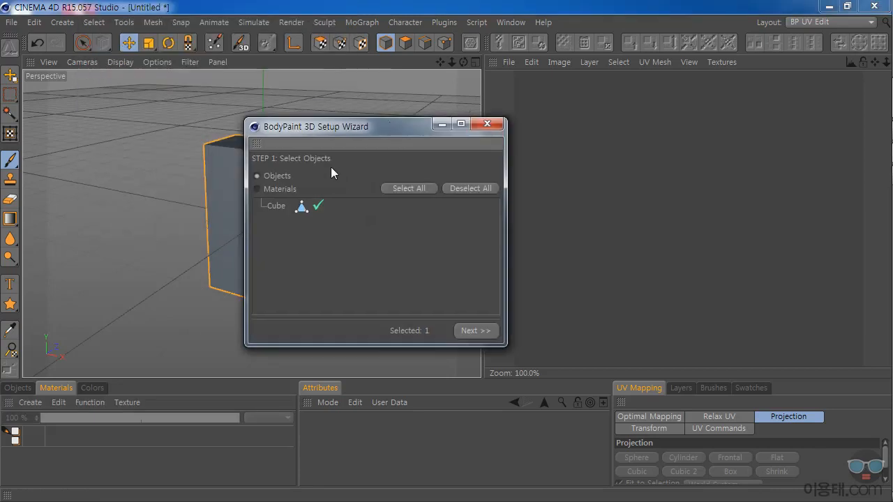
click(474, 331)
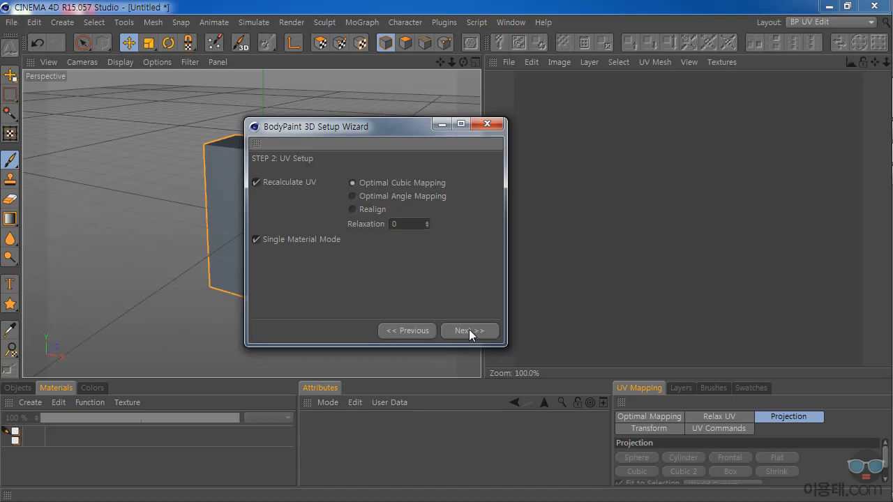
click(461, 331)
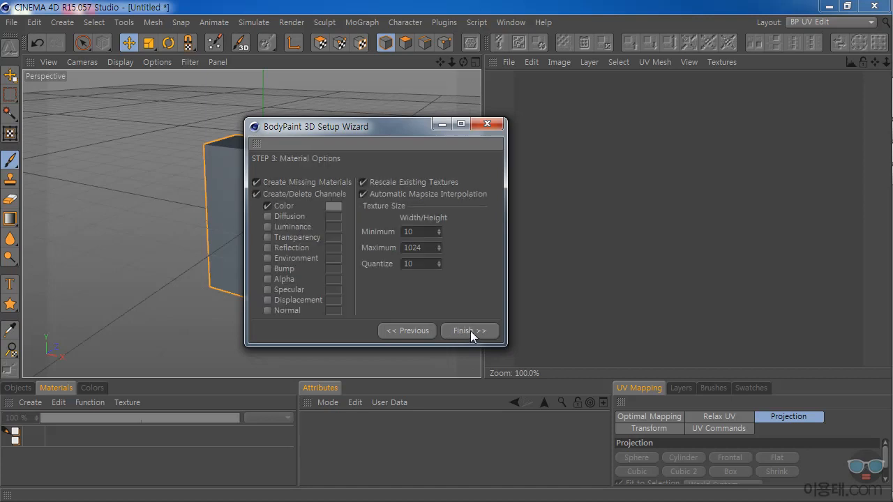
click(470, 332)
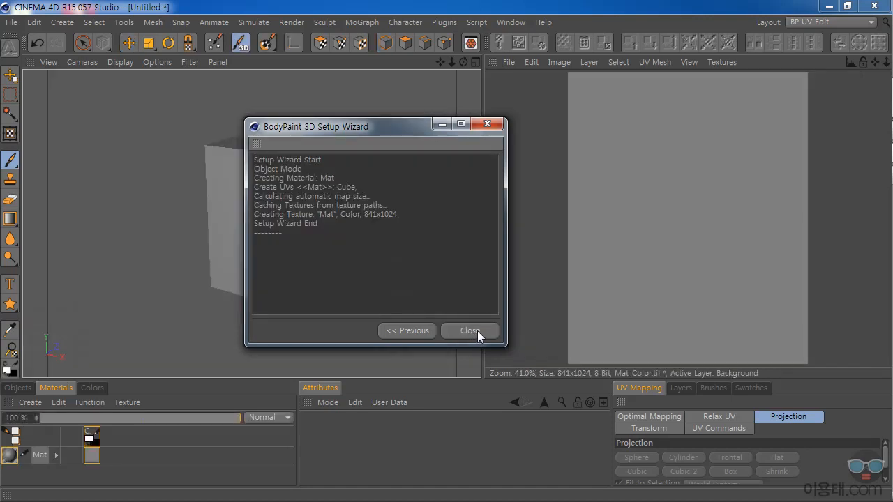
click(469, 331)
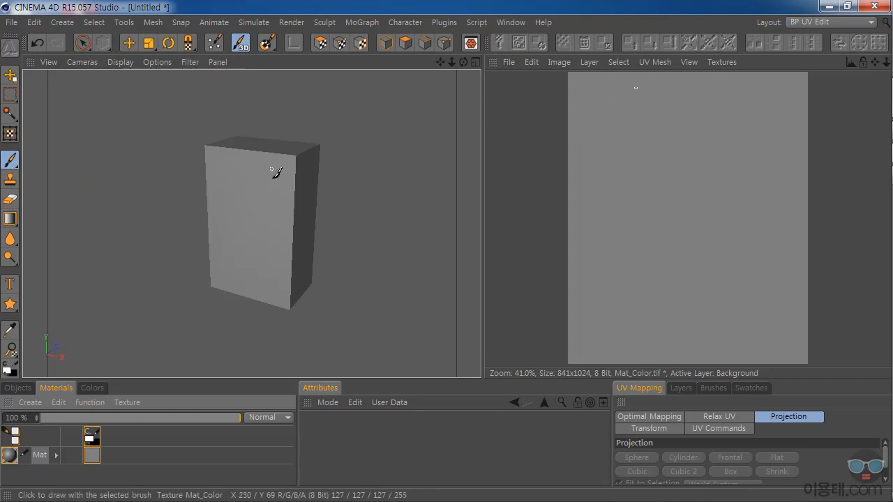
Paint white freehand test strokes on the cube and its texture canvas, and undo them all
mouse_move(274, 179)
mouse_down()
mouse_move(291, 192)
mouse_move(307, 256)
mouse_move(253, 243)
mouse_up()
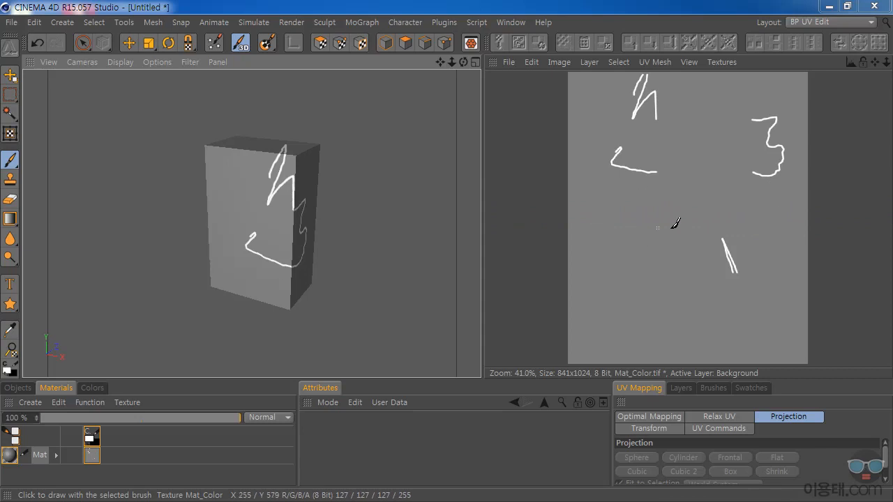
mouse_move(616, 197)
mouse_down()
mouse_move(631, 279)
mouse_move(752, 132)
mouse_move(586, 129)
mouse_move(652, 94)
mouse_move(707, 113)
mouse_up()
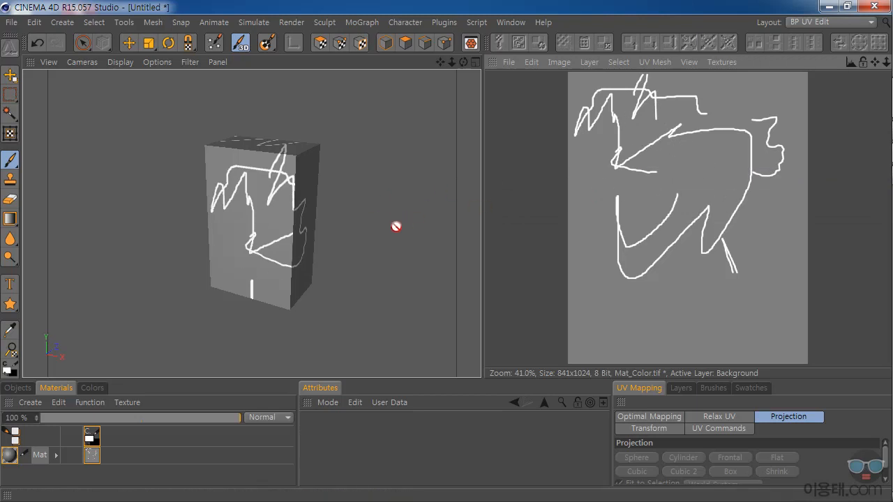
key(ctrl+z)
key(ctrl+z)
key(ctrl+z)
key(ctrl+z)
key(ctrl+z)
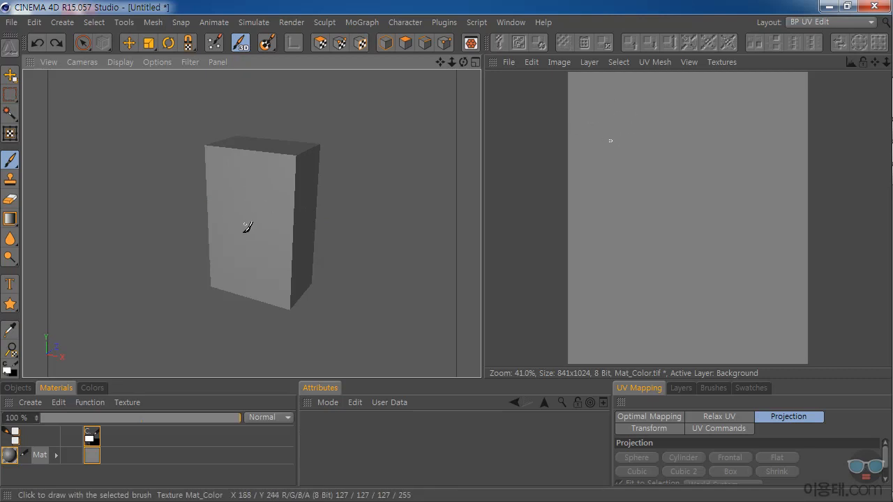
Select the cube object and enter UV Polygon Edit mode to display its UV layout
click(18, 388)
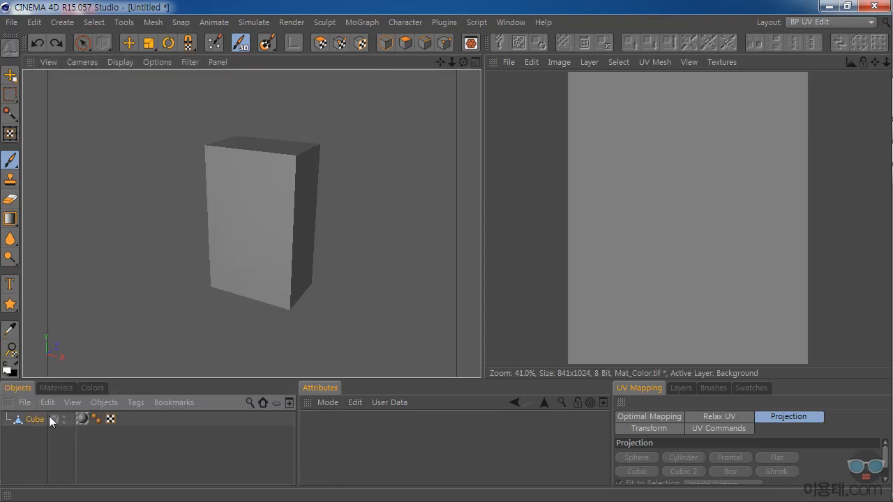
click(39, 417)
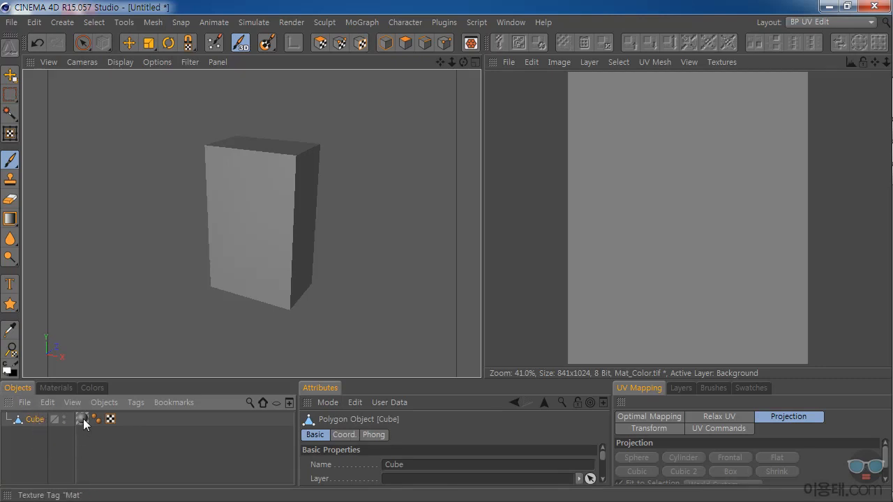
drag(77, 424, 312, 46)
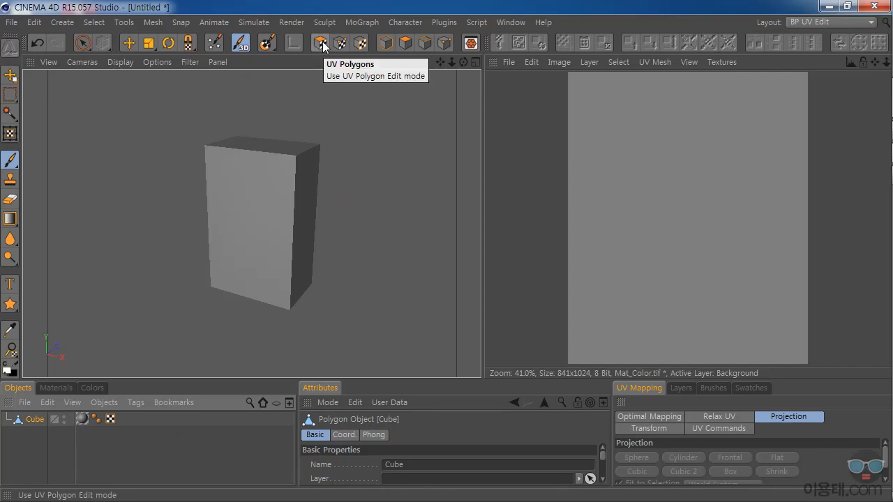
click(322, 45)
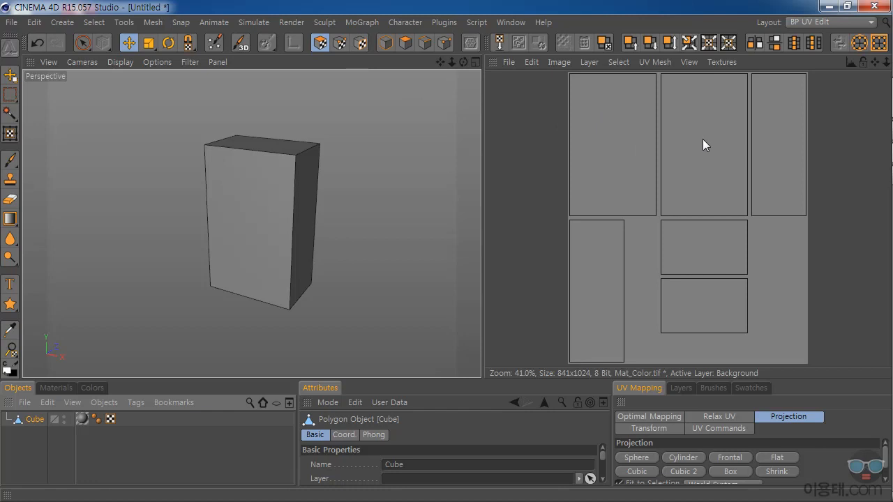
Try the UV point and Texture edit modes, and return to UV Polygon Edit mode
click(341, 43)
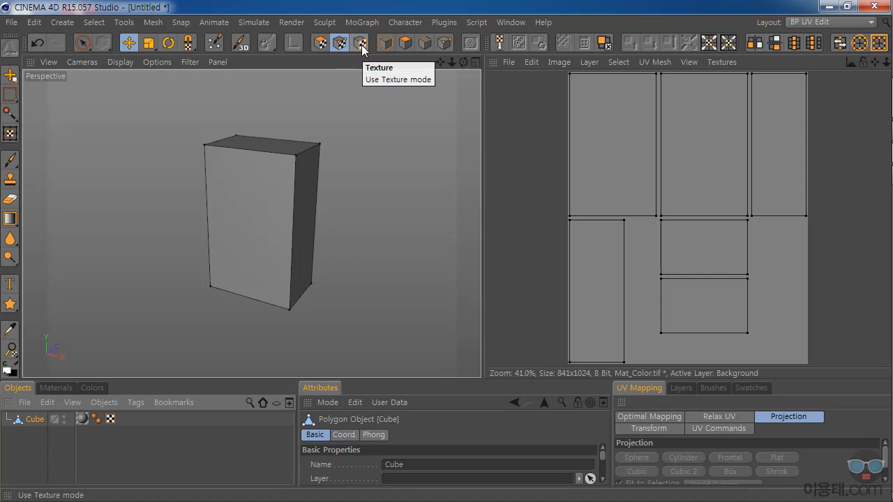
click(360, 44)
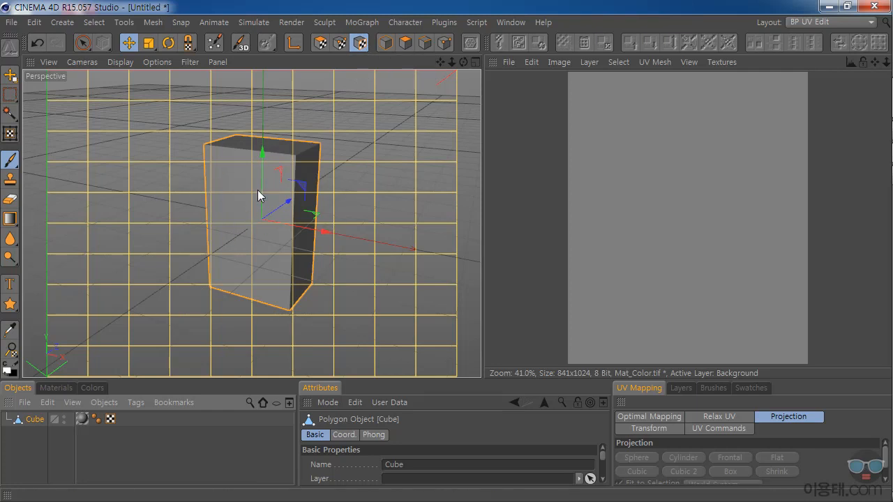
click(319, 45)
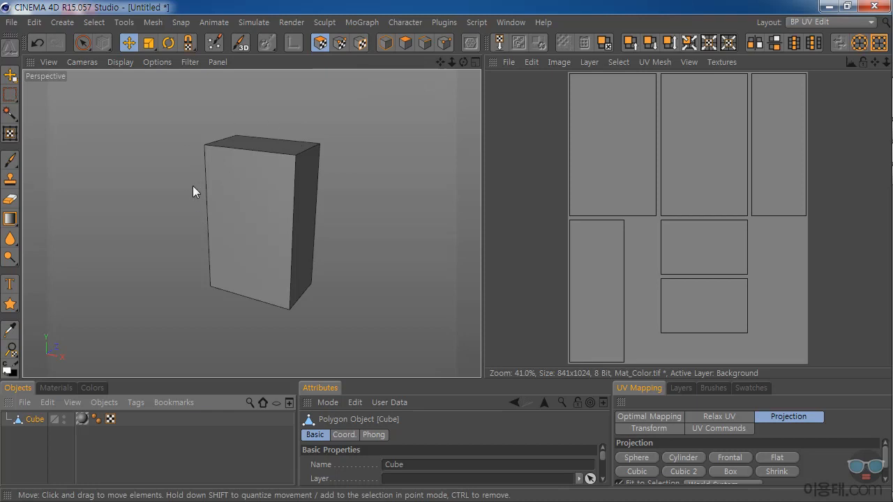
Select all of the cube's UV polygons and enlarge the area showing the UV projection settings
click(94, 22)
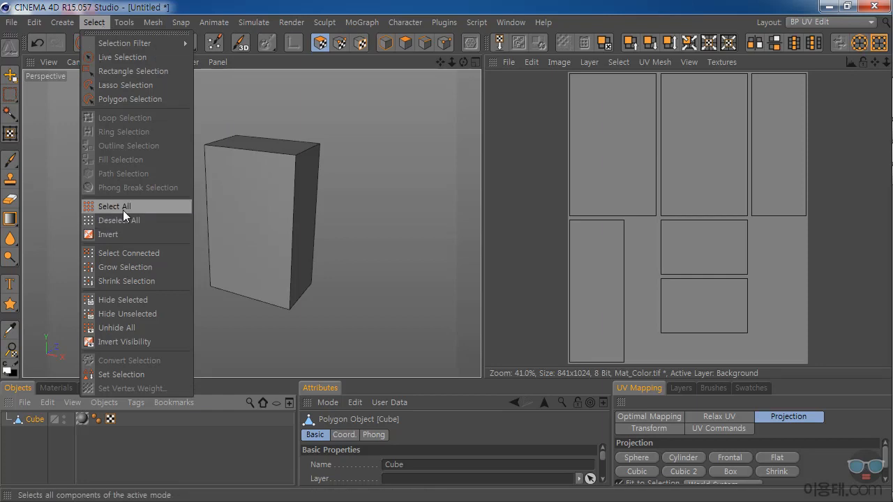
click(300, 3)
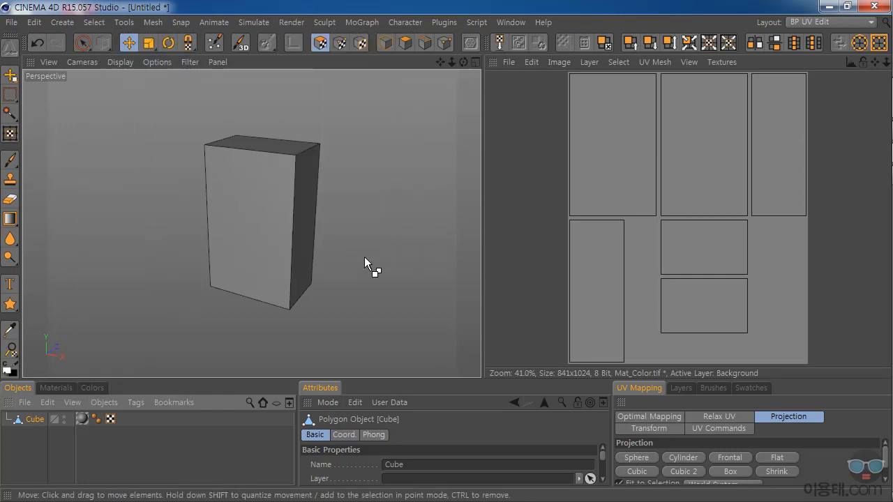
key(ctrl+a)
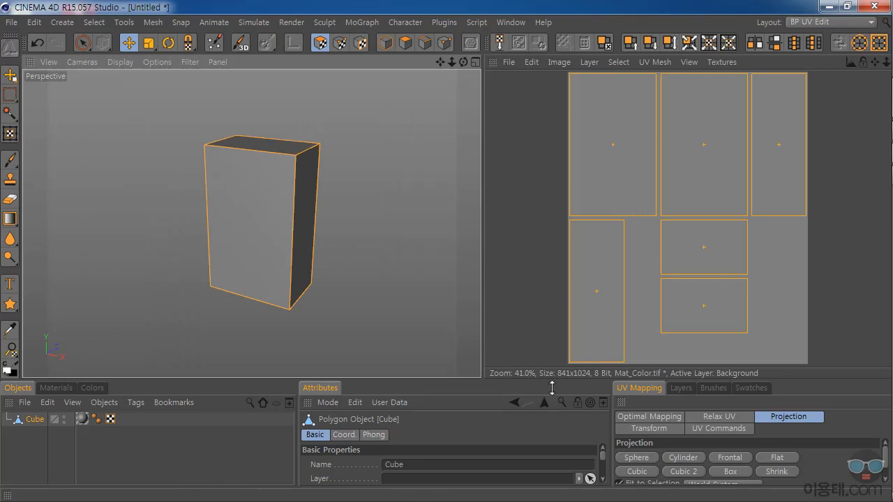
drag(551, 381, 550, 342)
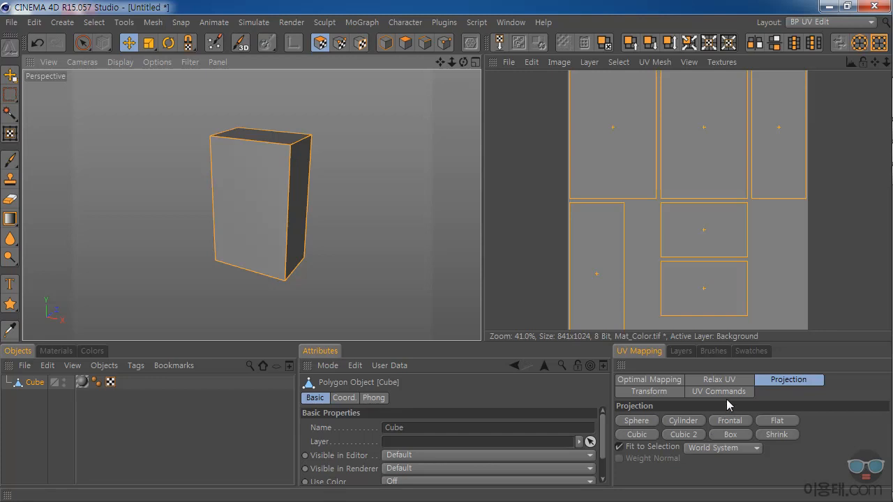
Try the Sphere, Cylinder and Box projections on the cube's UV polygons and enlarge the texture canvas area
click(645, 422)
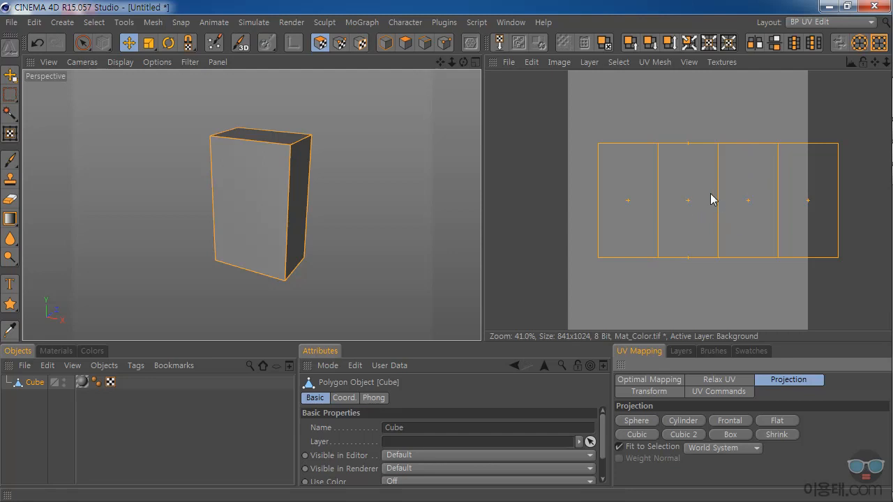
click(684, 421)
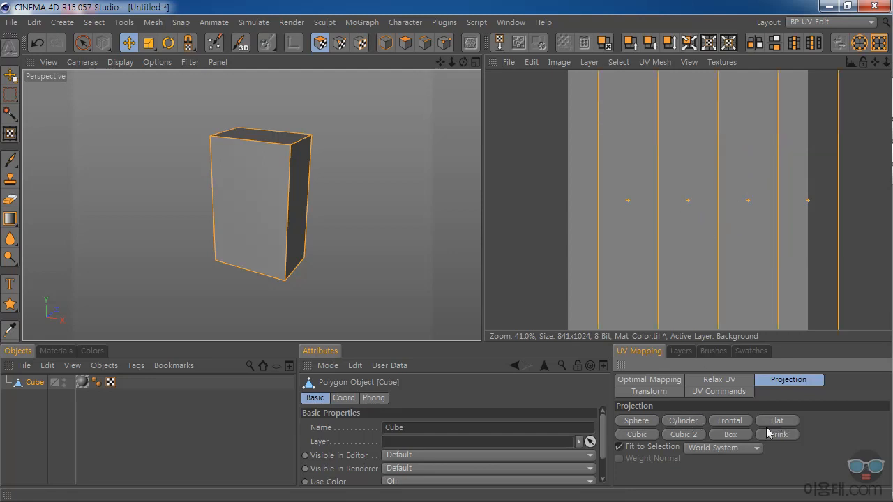
click(734, 438)
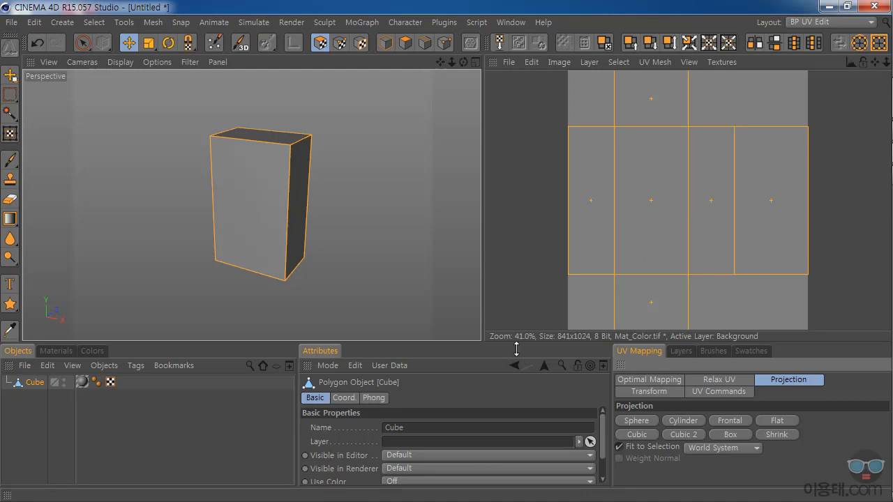
drag(516, 349, 516, 367)
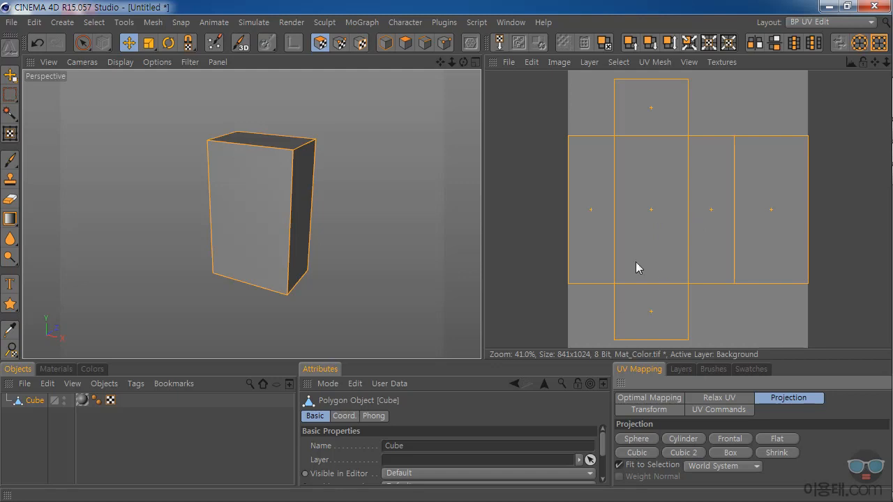
Try the Cubic, Cubic 2, Box, Sphere, Shrink and Frontal projections on the cube's UV polygons
click(640, 455)
click(663, 454)
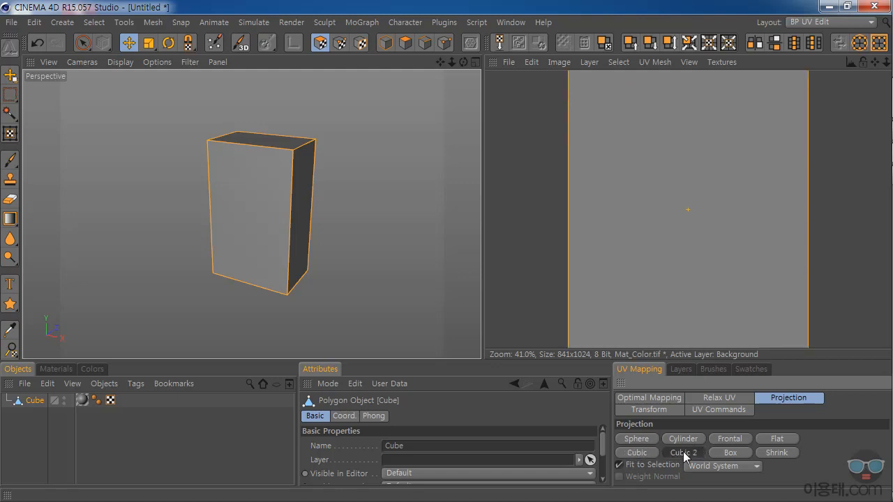
click(741, 455)
click(731, 439)
click(668, 439)
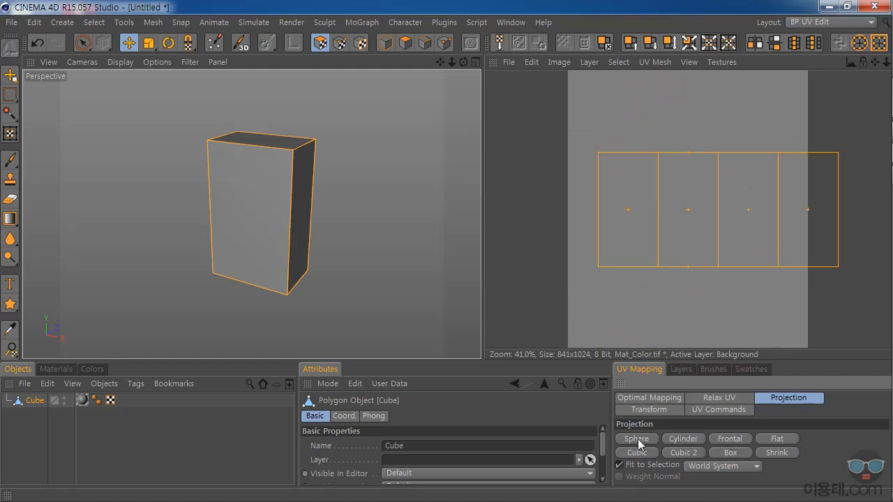
click(780, 452)
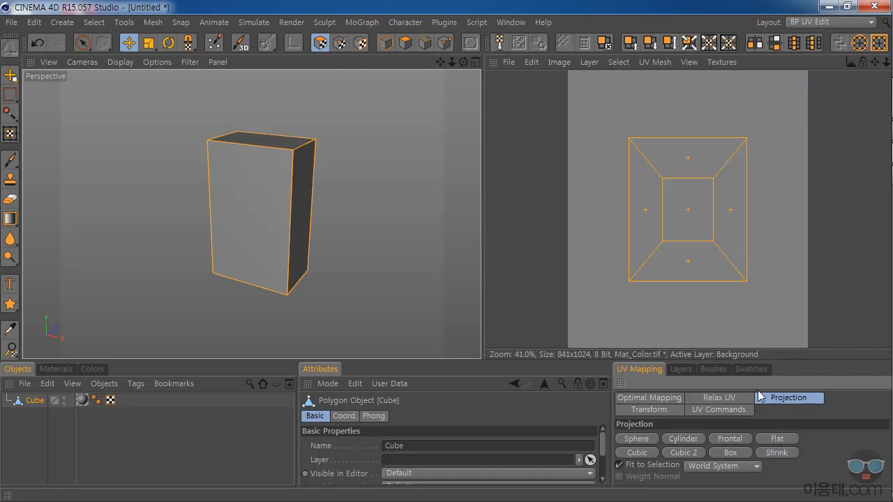
click(735, 438)
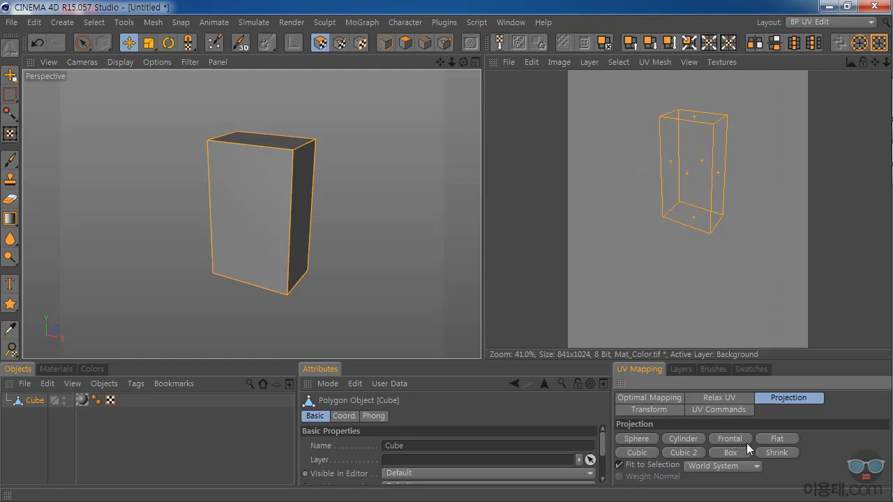
Apply Optimal (Cubic) mapping to the cube's UVs with Preserve Orientation, Stretch to Fit and 2% spacing
click(641, 399)
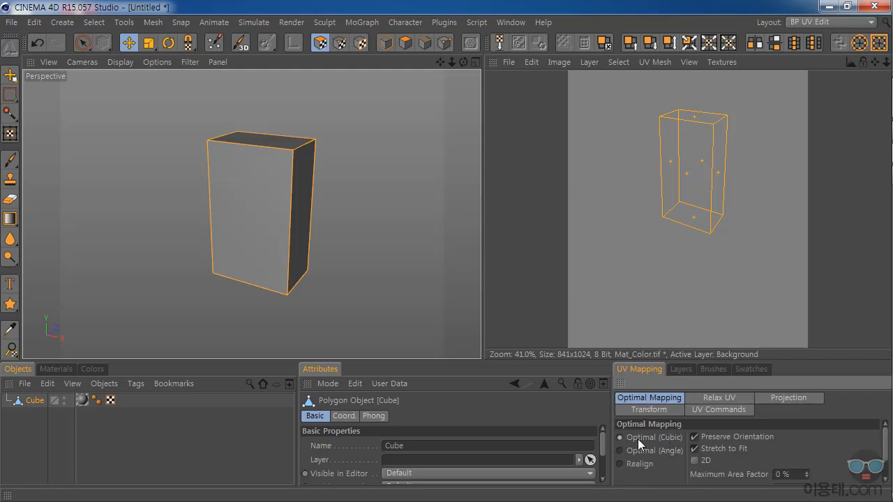
drag(698, 358, 698, 312)
click(638, 457)
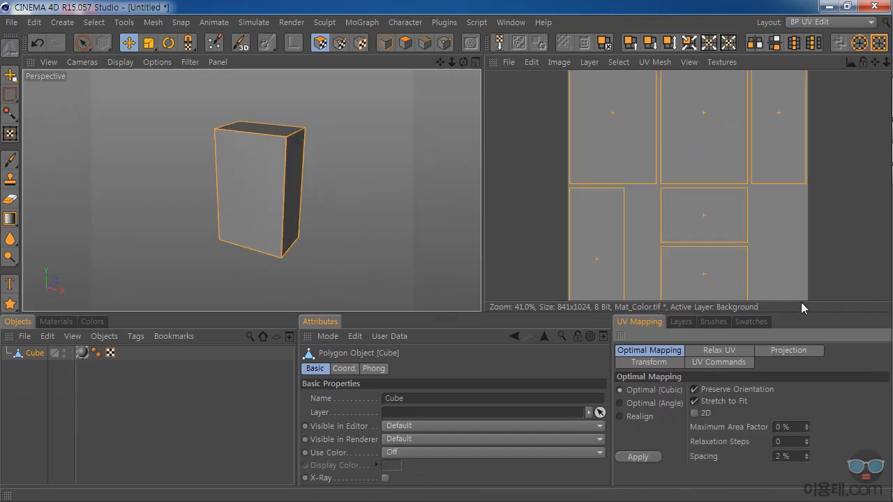
drag(523, 313, 521, 360)
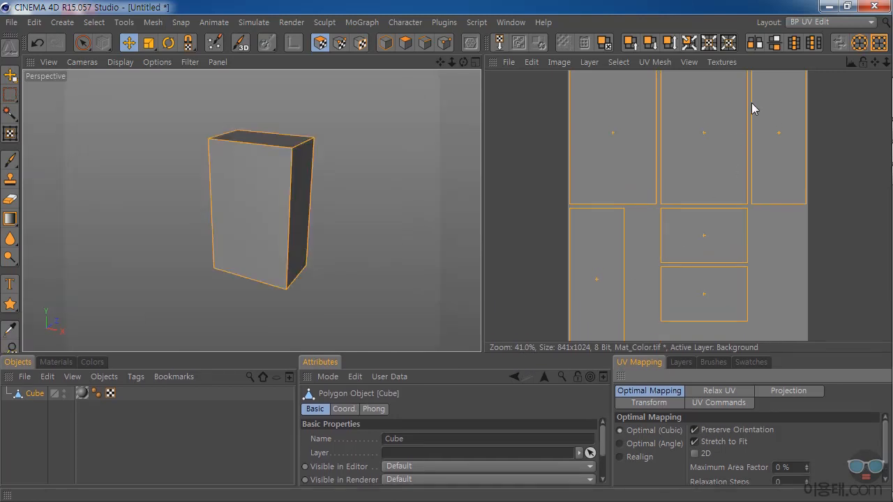
drag(885, 63, 859, 61)
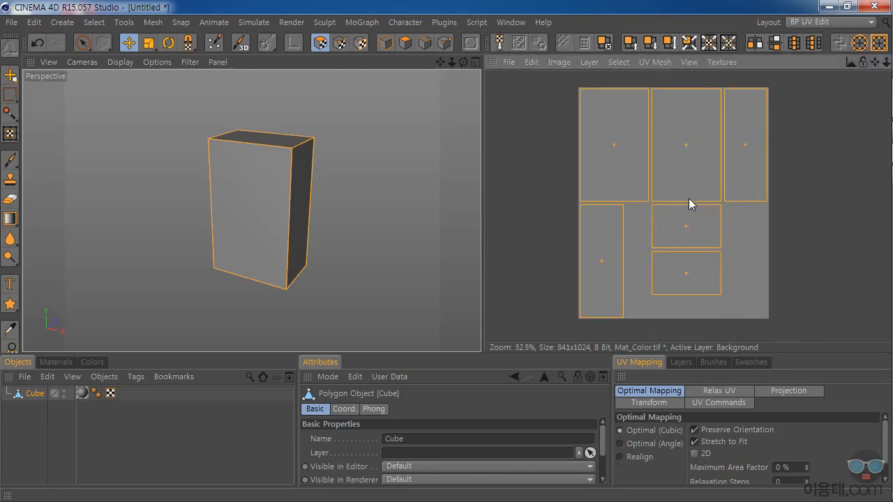
Display the texture's layers and open the image UV맵01 as a texture in the canvas
click(680, 363)
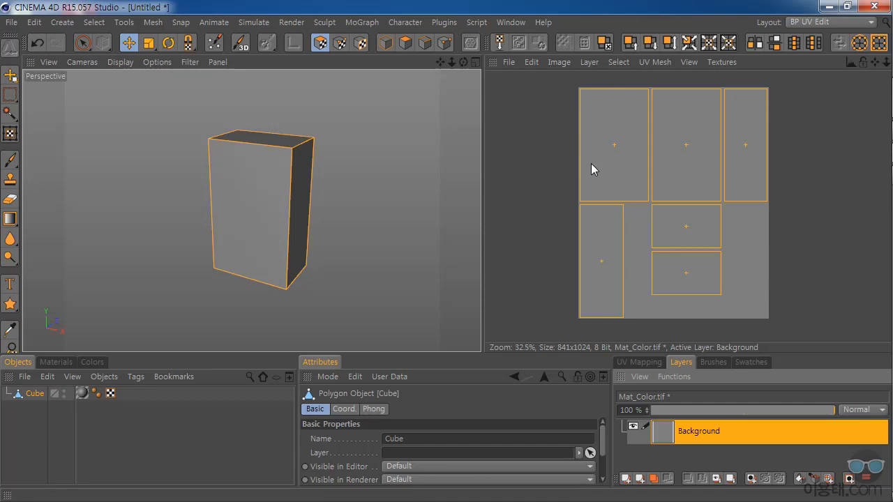
click(509, 63)
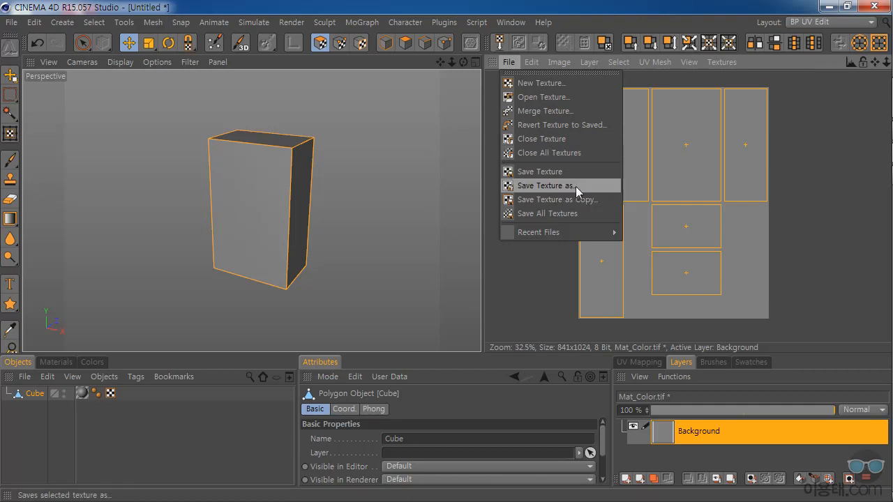
click(565, 97)
drag(459, 21, 641, 90)
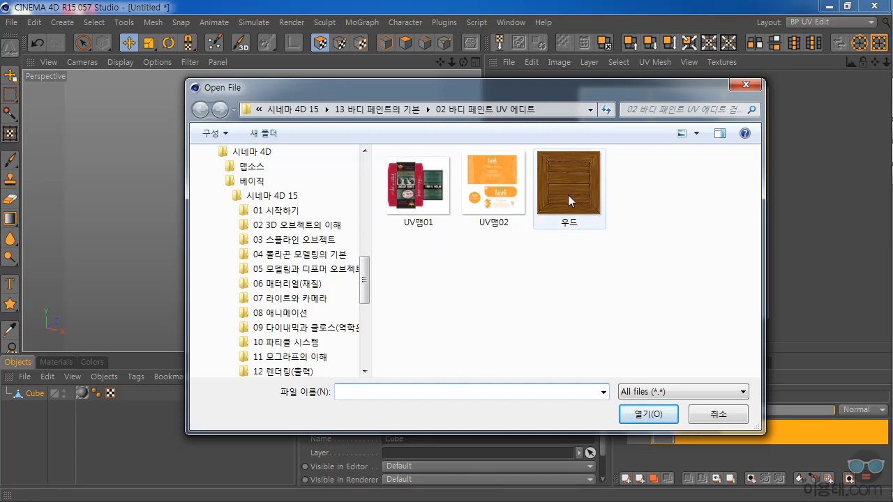
click(414, 193)
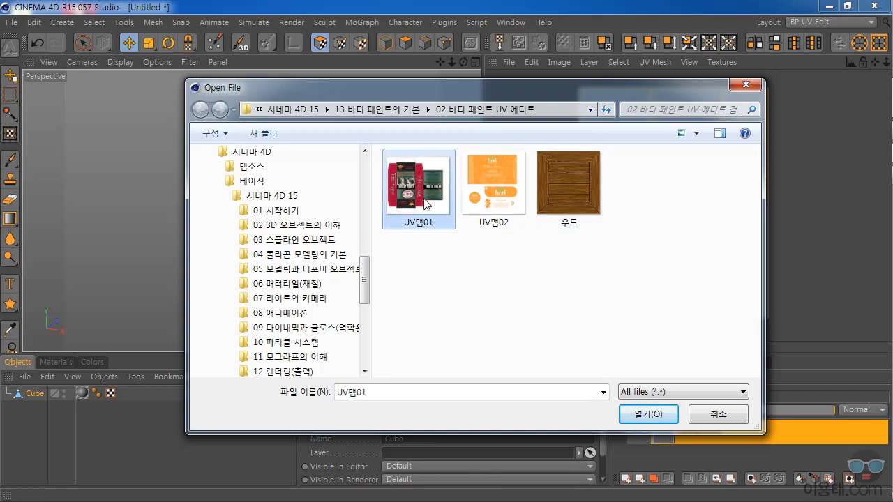
click(643, 414)
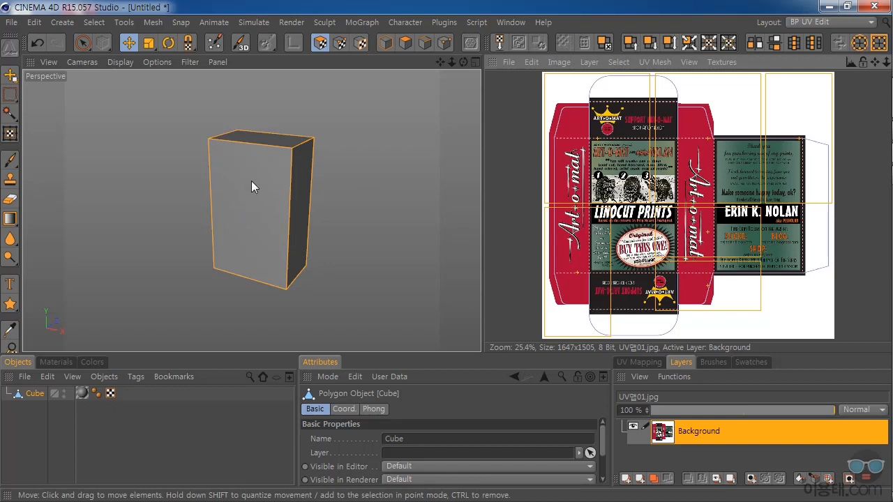
Switch the texture canvas to Mat_Color.tif and back to UV맵01.jpg, and enlarge the canvas area
click(721, 62)
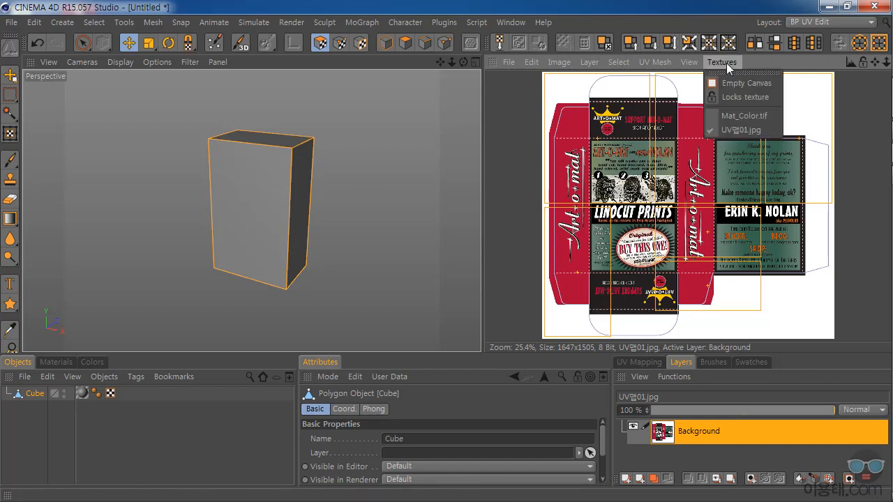
click(737, 115)
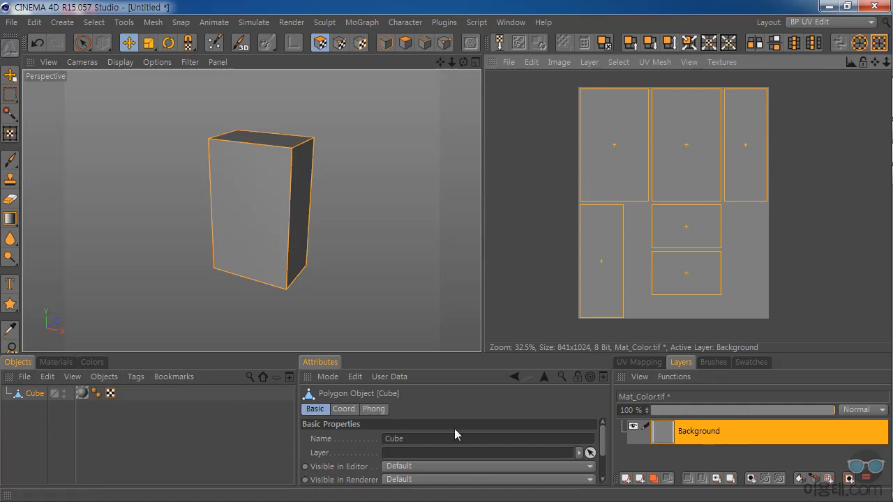
click(733, 61)
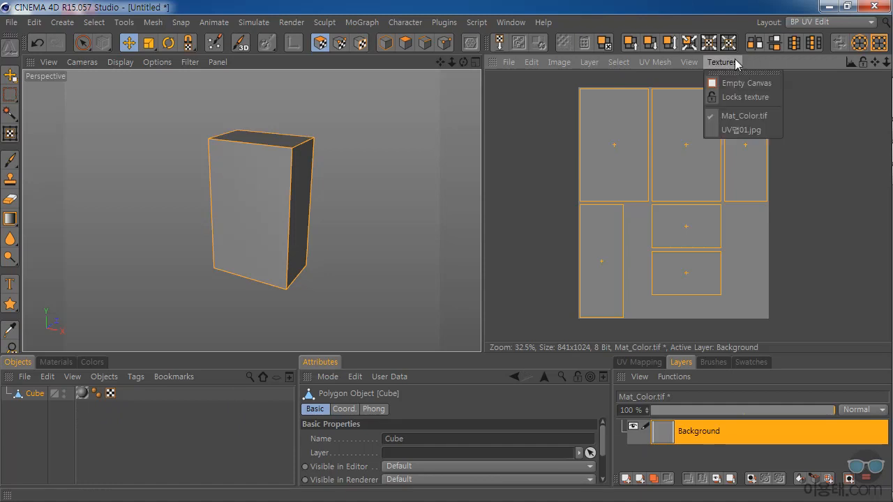
click(738, 130)
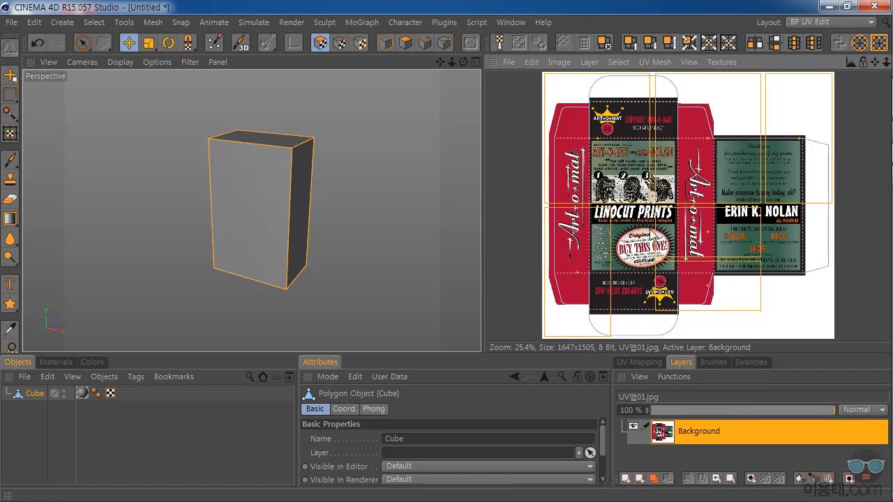
drag(789, 360, 793, 378)
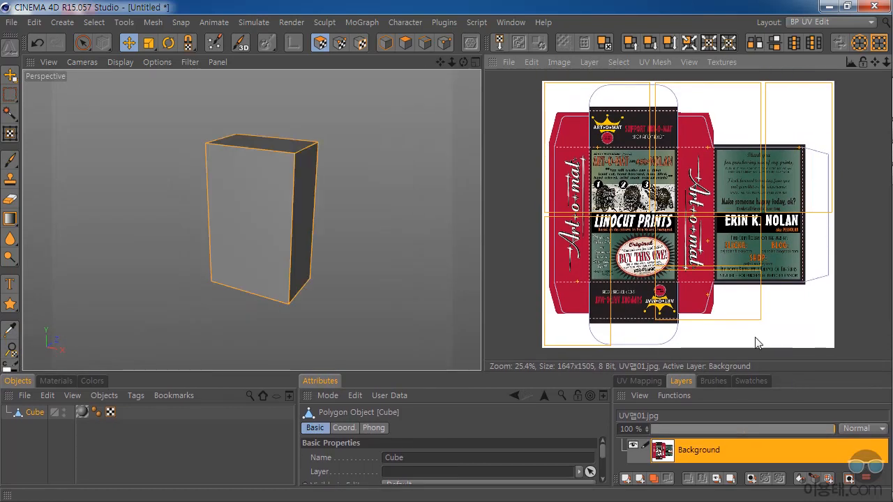
Check the texture size of UV맵01.jpg and close the scaling settings without changes
click(558, 61)
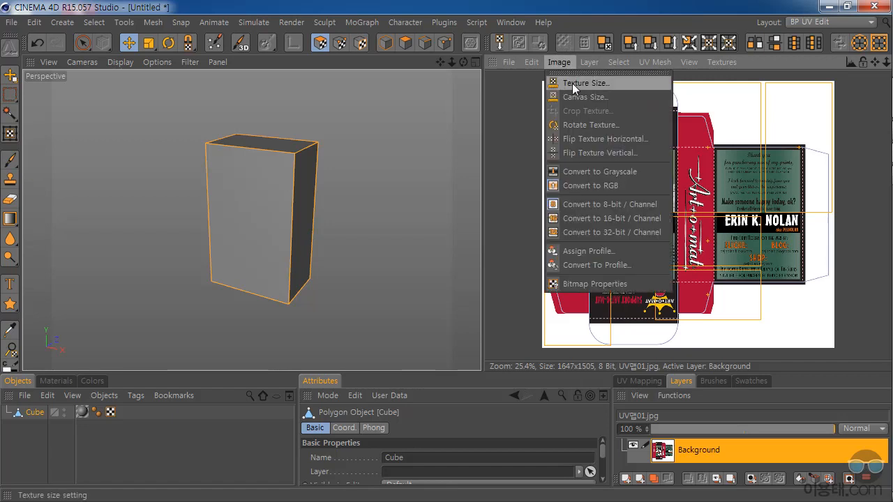
click(578, 84)
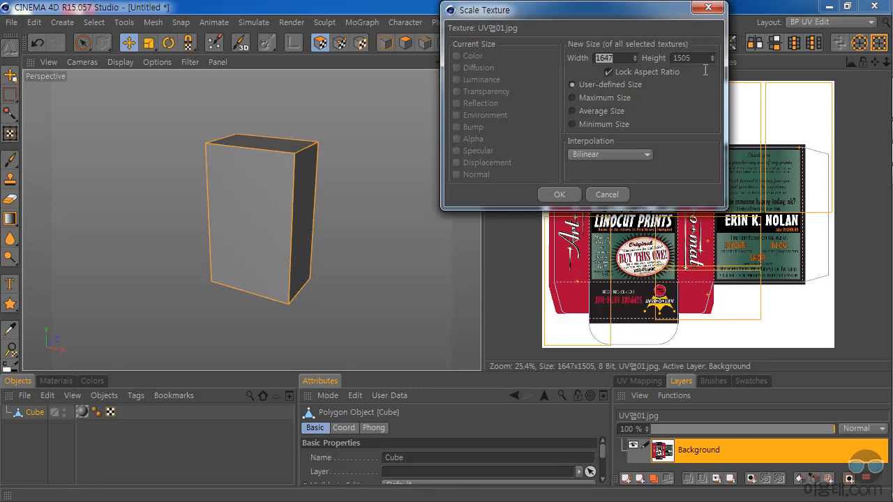
click(708, 7)
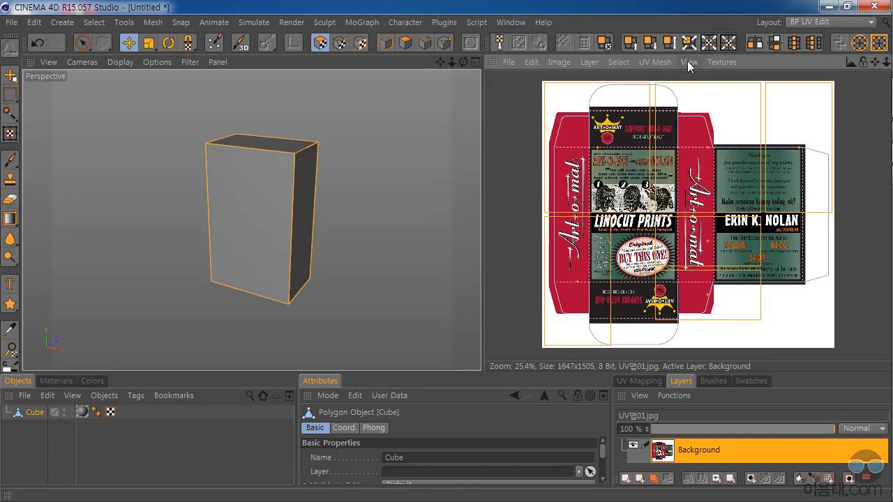
Switch the texture canvas to Mat_Color.tif, check its texture size and close the scaling settings
click(710, 62)
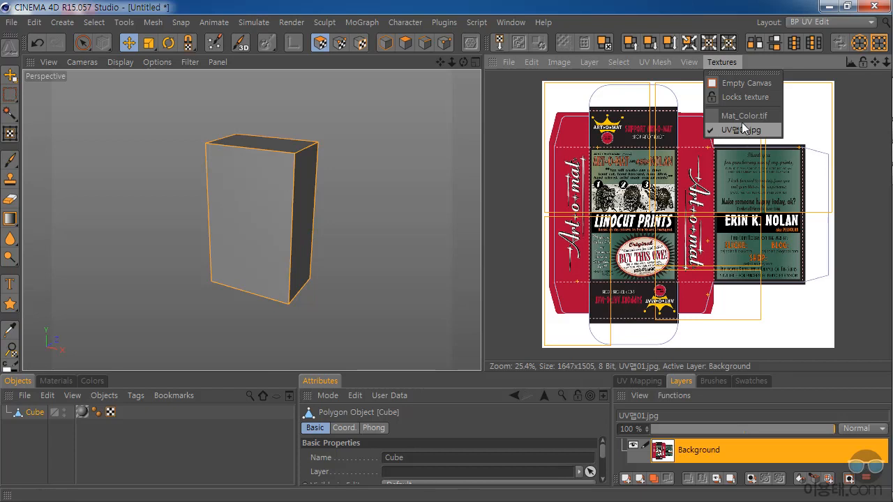
click(745, 115)
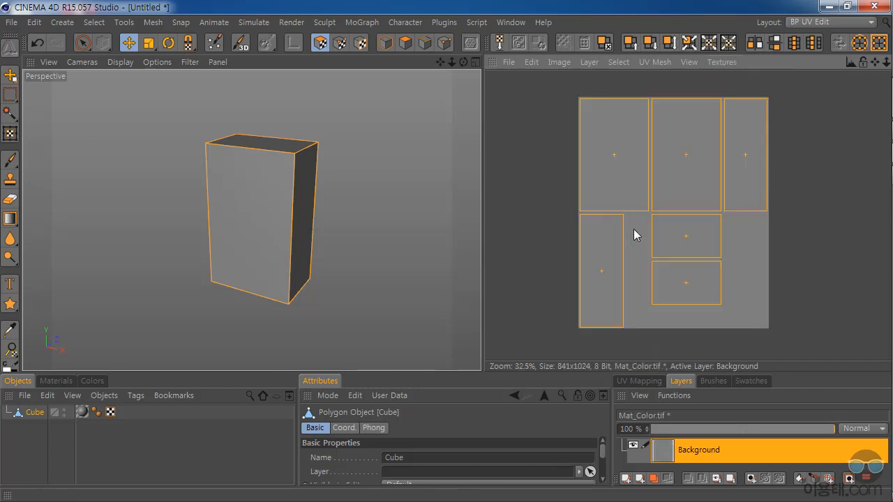
click(721, 62)
mouse_move(559, 62)
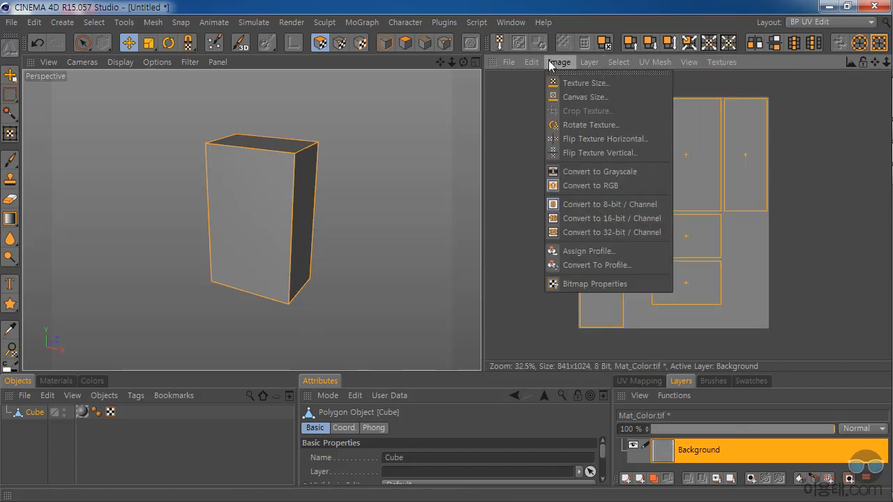
click(576, 85)
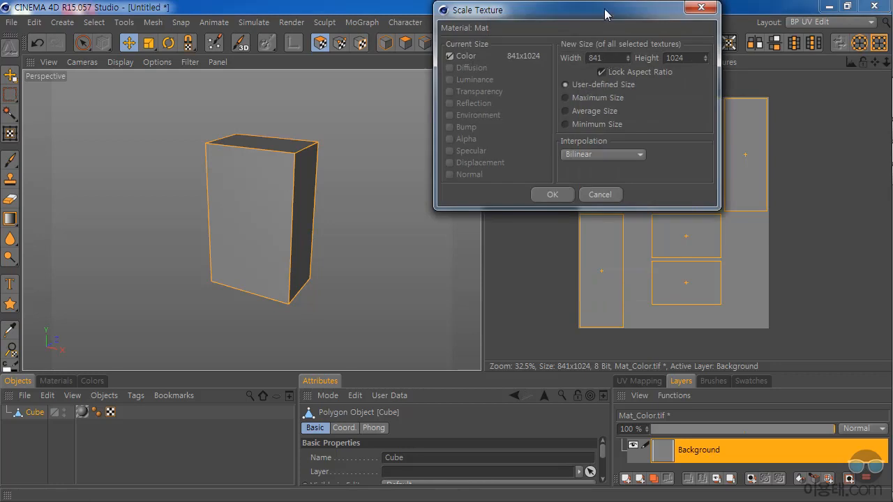
drag(605, 14, 562, 93)
click(657, 86)
Return the texture canvas to UV맵01.jpg, inspect its width and height once more and cancel the scaling
click(720, 62)
click(739, 94)
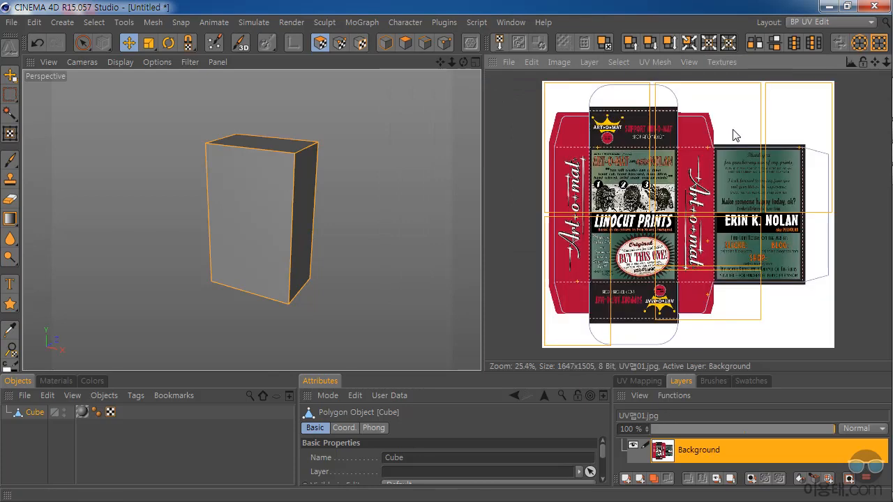
click(557, 62)
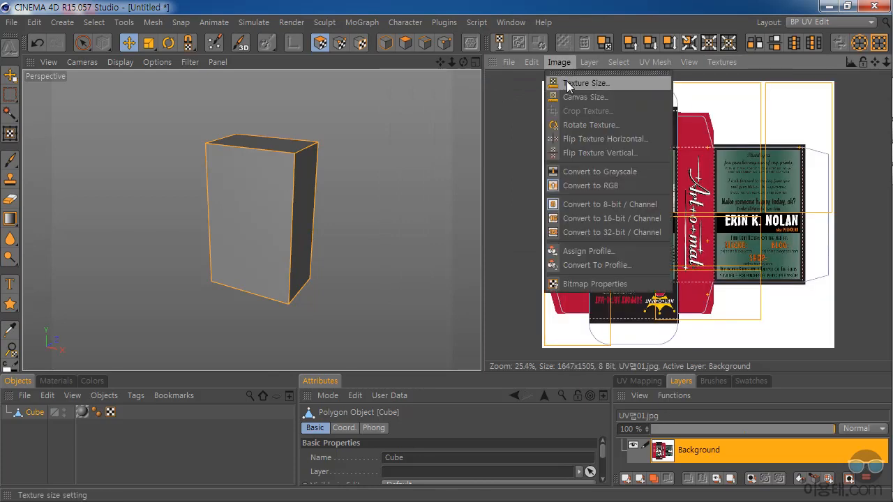
click(568, 85)
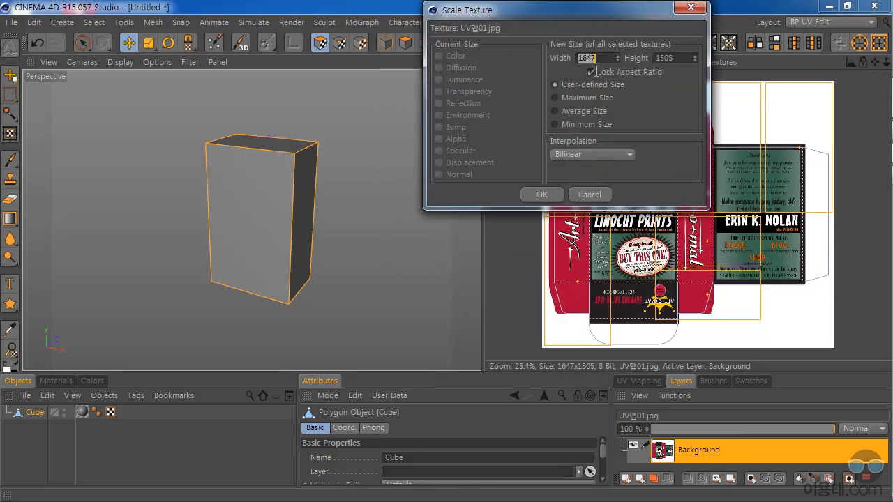
click(597, 195)
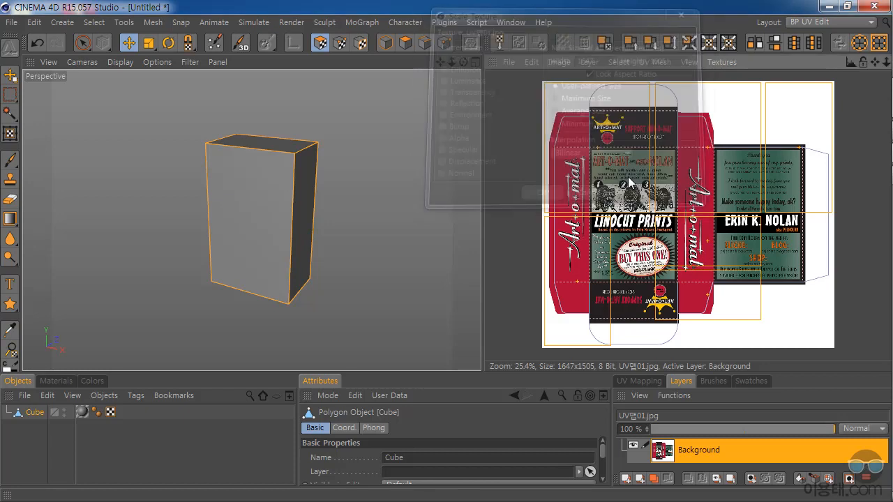
Switch the canvas to Mat_Color.tif and scale its texture to a width of 1647 with the aspect ratio locked
click(720, 62)
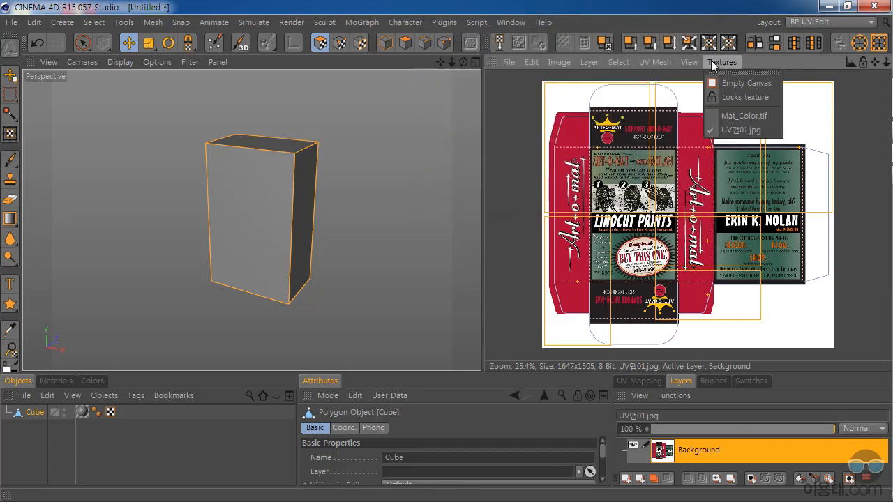
click(742, 117)
click(557, 62)
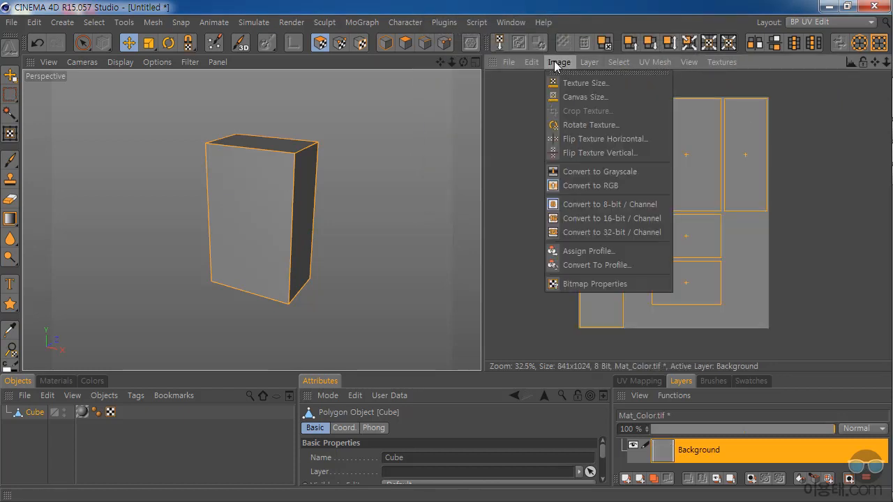
click(584, 84)
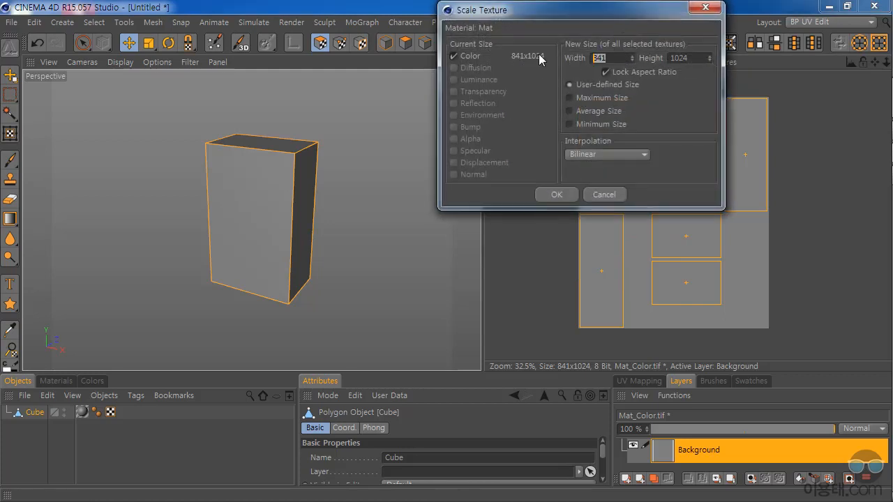
text(1647)
drag(700, 62, 653, 62)
click(558, 194)
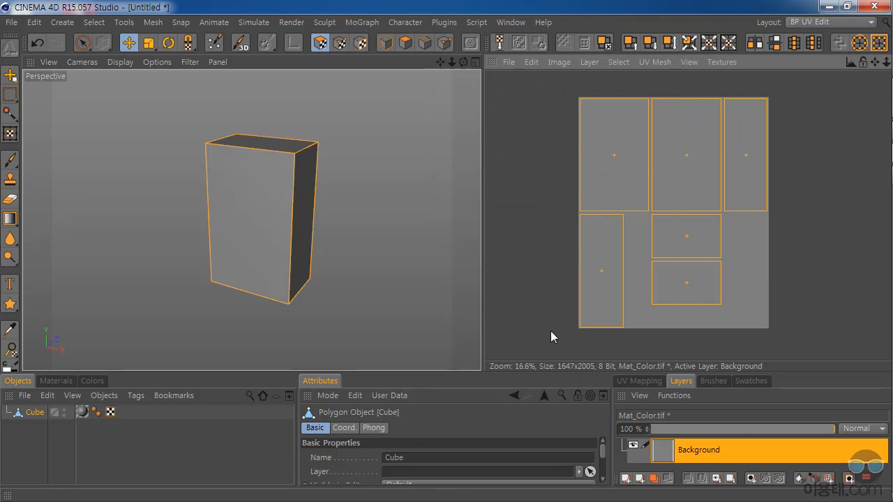
Switch the canvas to UV맵01.jpg and make a rectangular selection around the package artwork
drag(565, 374, 563, 344)
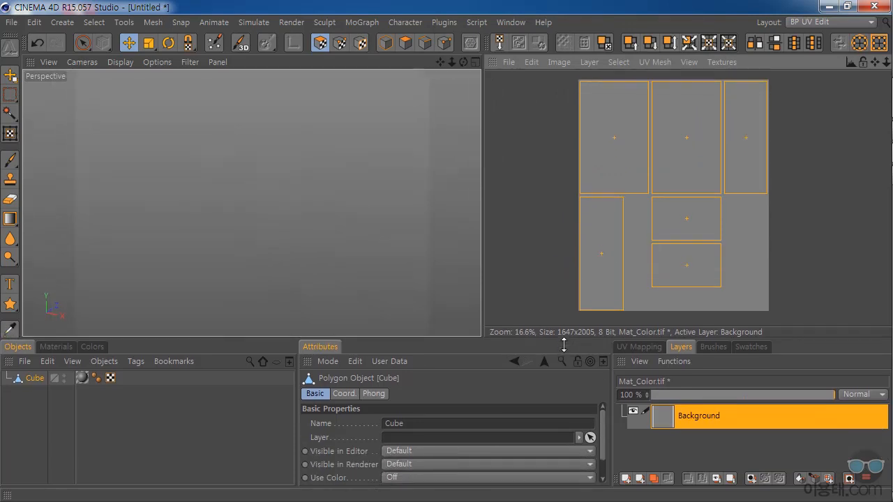
click(667, 424)
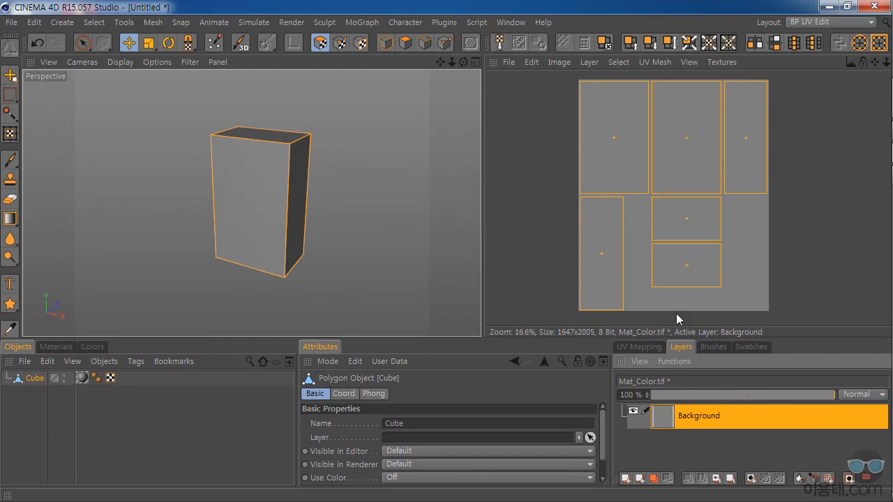
click(721, 62)
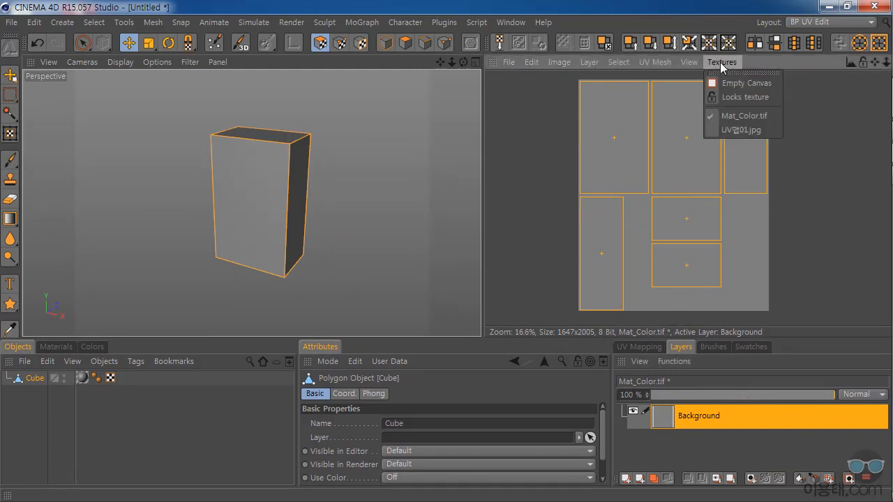
click(744, 130)
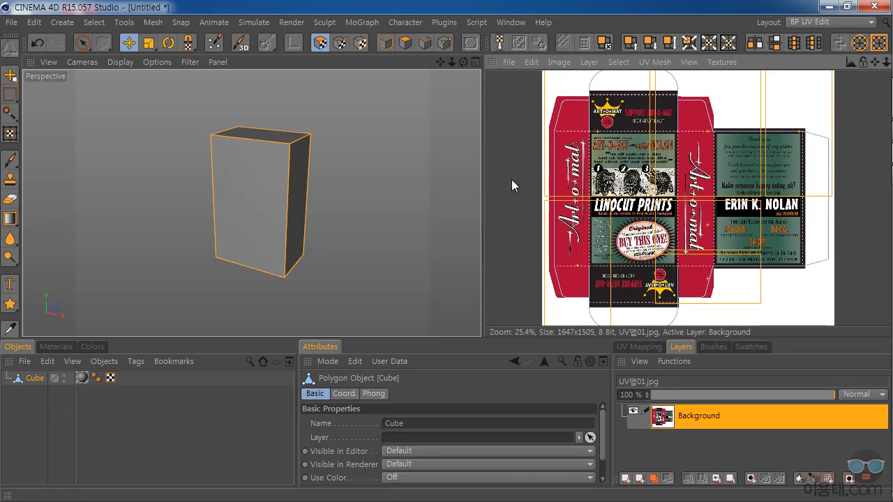
click(10, 96)
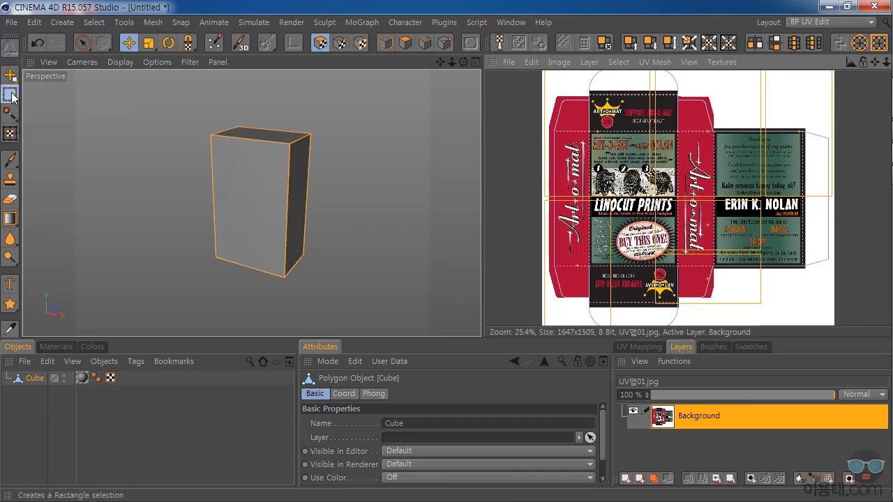
click(8, 96)
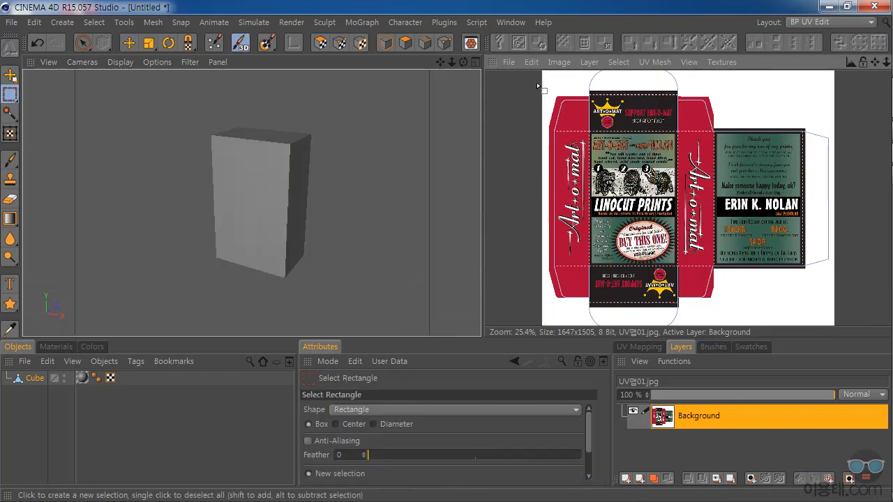
drag(544, 88, 836, 320)
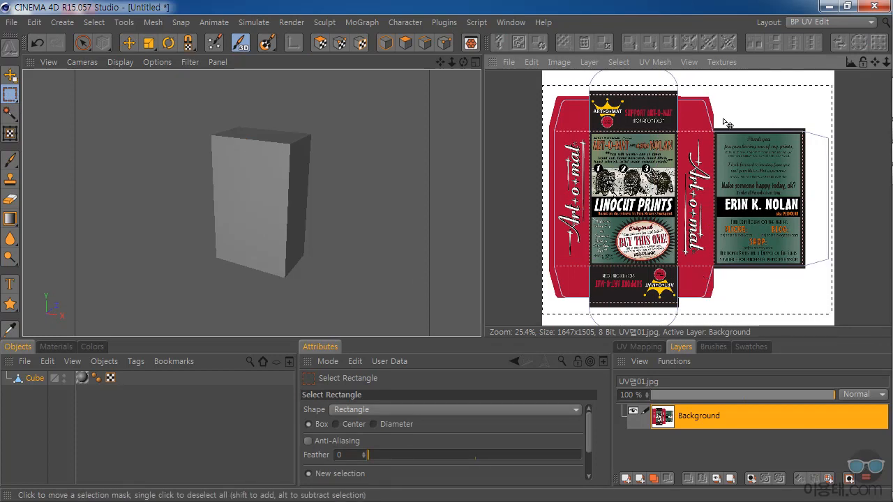
Copy the selected artwork and paste it into Mat_Color.tif as a new layer
click(718, 62)
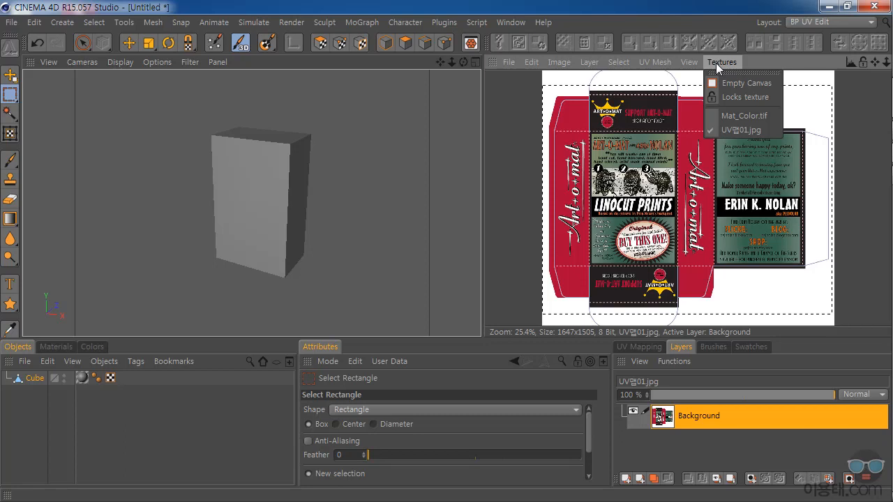
click(725, 115)
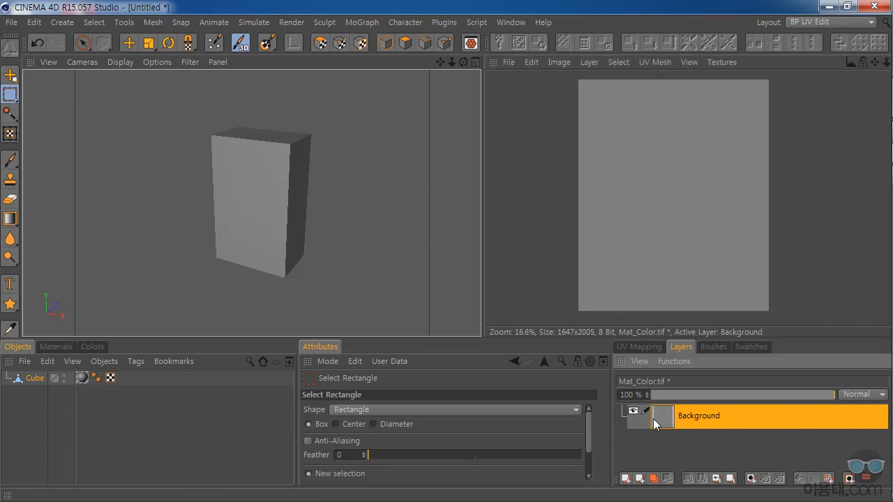
key(ctrl+v)
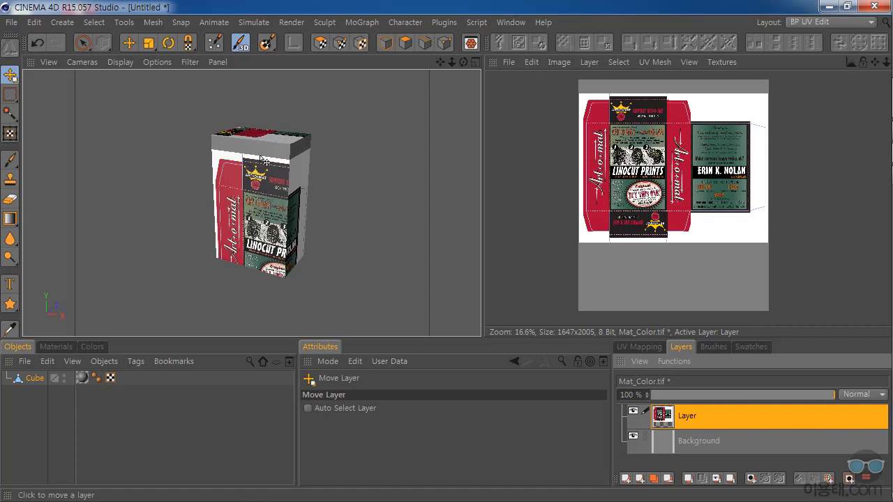
Enlarge the pasted artwork layer slightly with Transform Bitmap, keeping its upper-left corner in place
drag(464, 62, 424, 69)
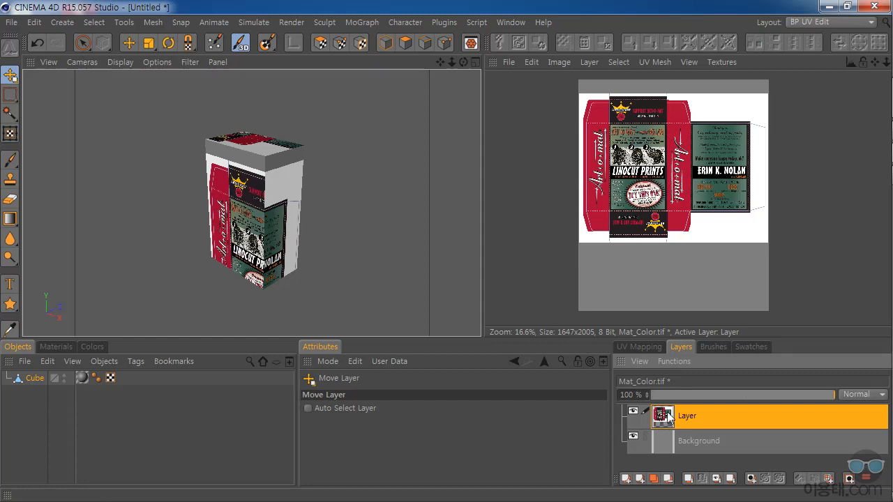
click(10, 134)
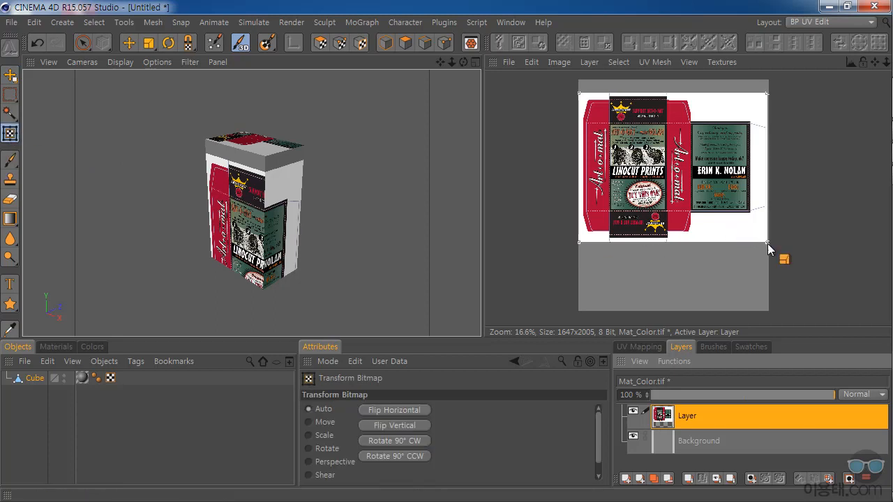
mouse_move(771, 244)
mouse_down()
mouse_move(781, 267)
mouse_move(760, 246)
mouse_move(770, 254)
mouse_move(739, 255)
mouse_move(773, 266)
mouse_move(786, 254)
mouse_up()
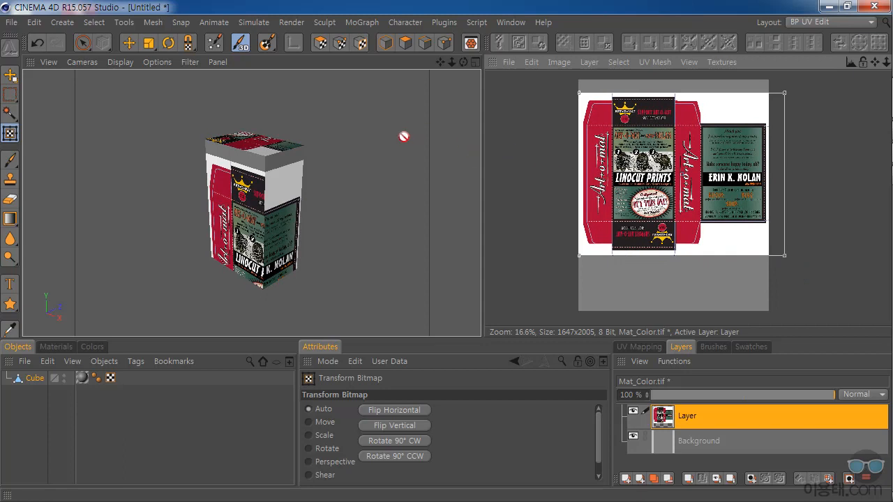
Select the box's front face and move its UV polygon so its upper-left corner meets that of the artwork's front panel
click(320, 44)
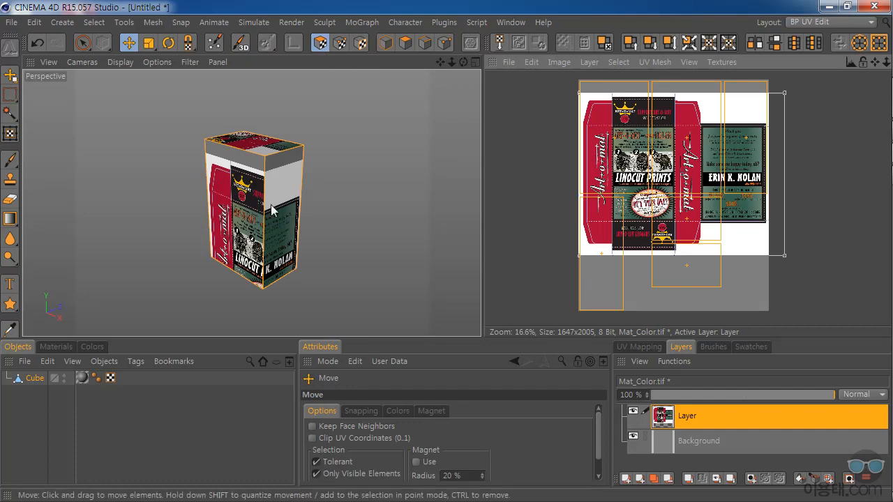
drag(463, 62, 492, 58)
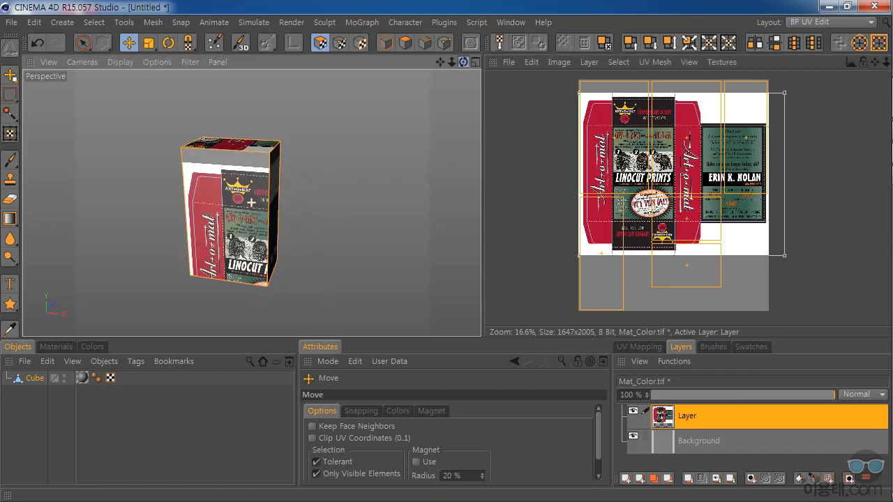
alt+drag(251, 202, 254, 202)
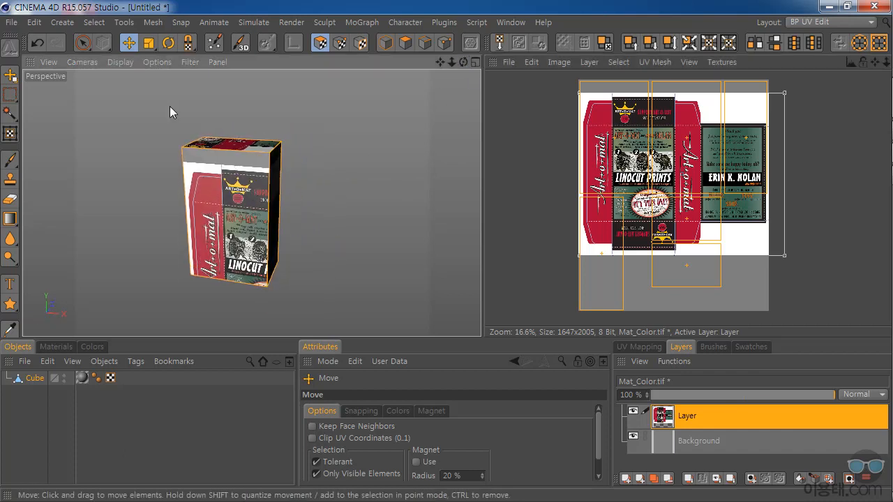
key(space)
click(233, 196)
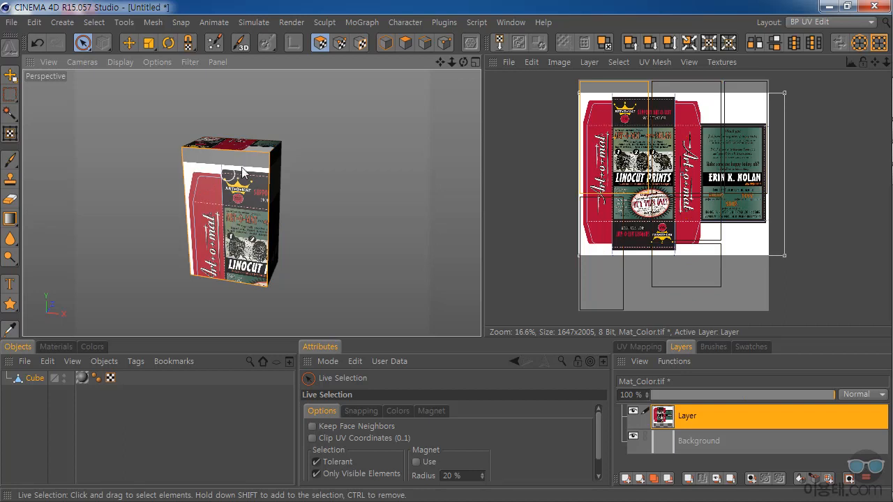
drag(463, 62, 488, 122)
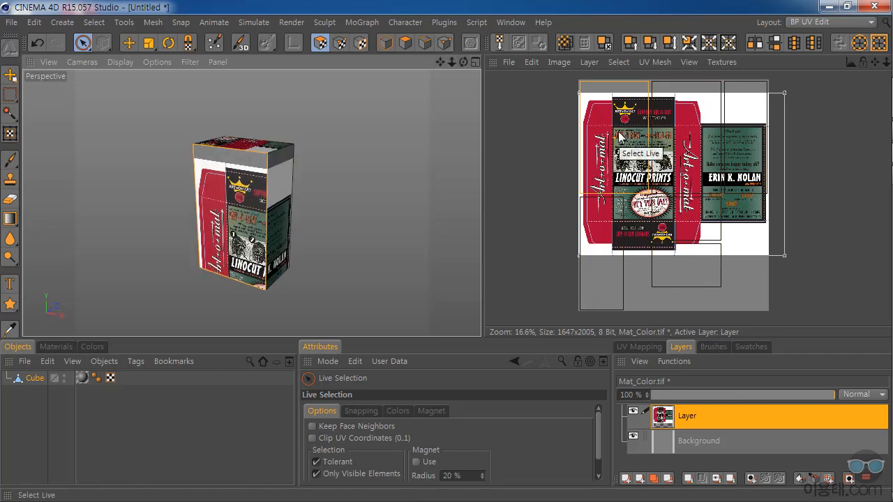
click(129, 43)
drag(600, 113, 620, 140)
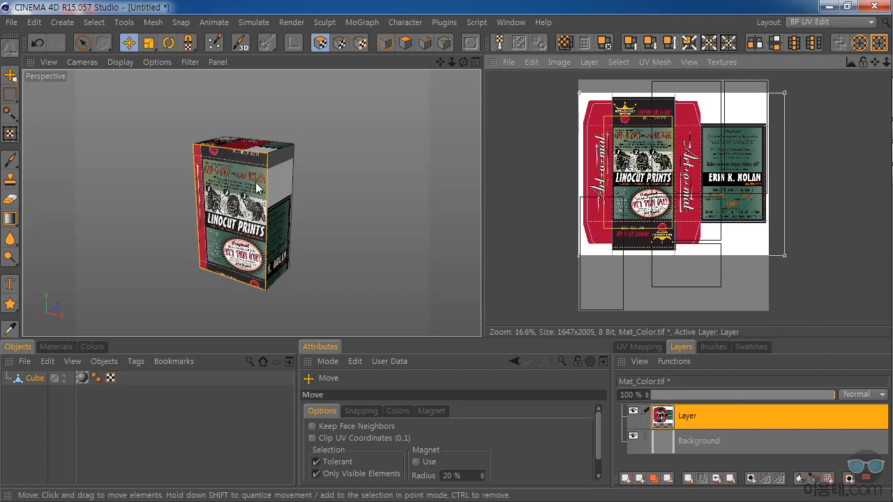
drag(625, 145, 617, 144)
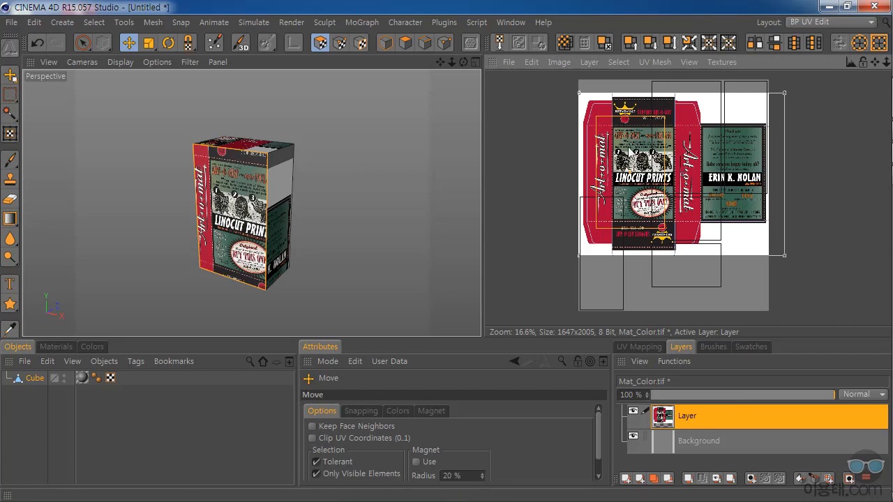
drag(625, 150, 644, 150)
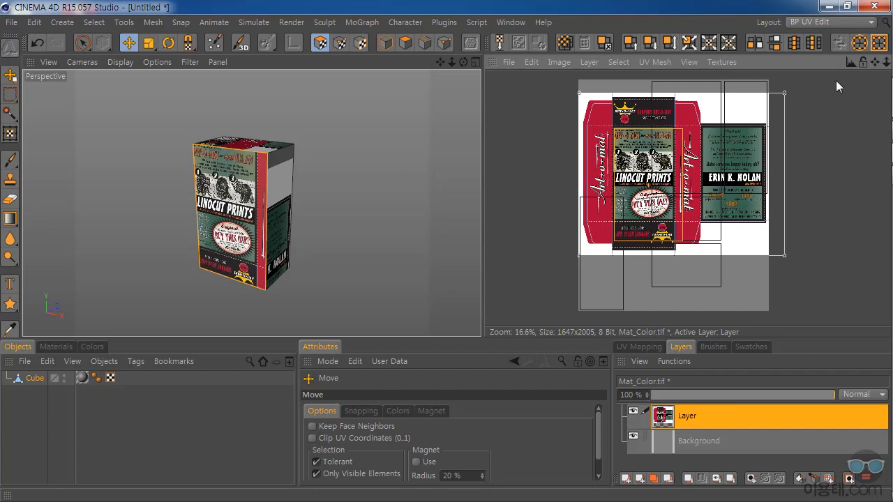
Scale the front face's UV polygon down uniformly until its height matches the artwork's front panel
drag(885, 63, 878, 106)
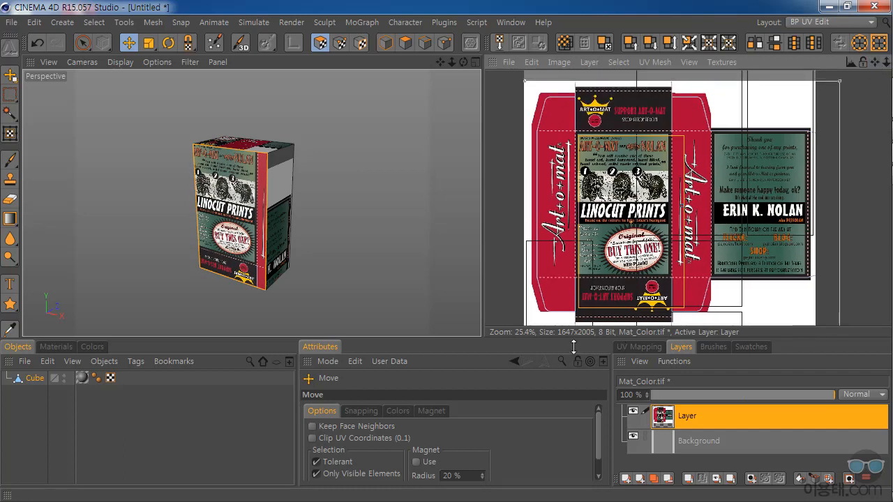
drag(570, 337, 569, 385)
drag(637, 258, 632, 243)
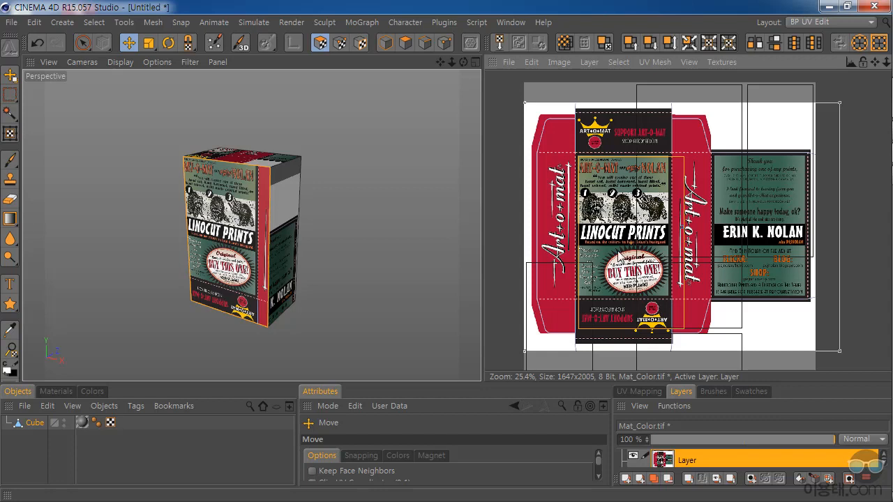
click(148, 43)
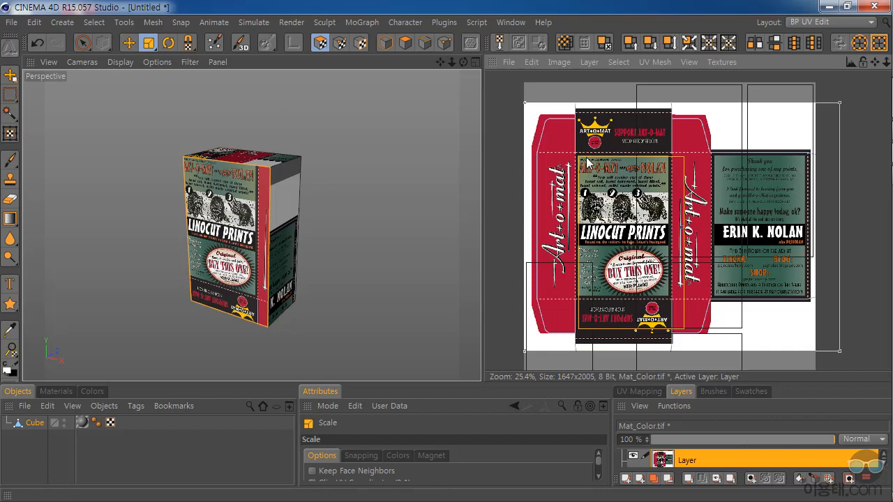
drag(578, 157, 563, 140)
mouse_move(666, 301)
mouse_down()
mouse_move(656, 285)
mouse_move(664, 296)
mouse_up()
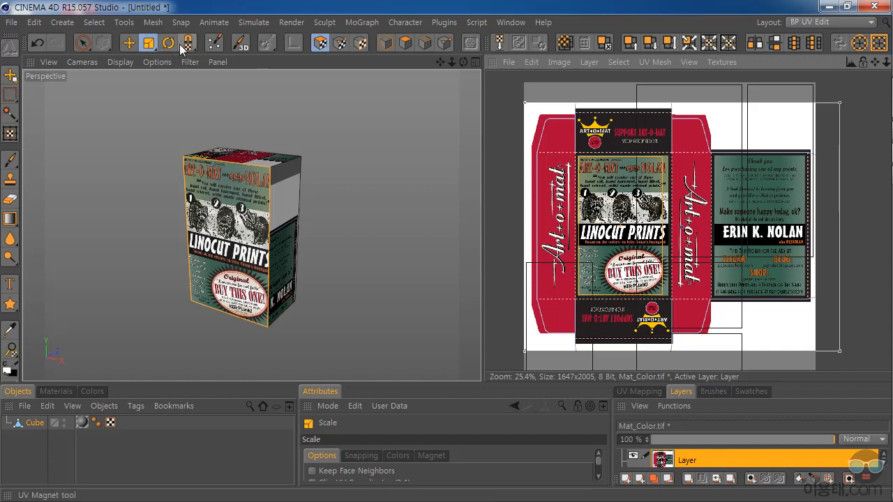
Widen the front face's UV polygon with Non-Uniform Scale to the front panel's full width and check the box from several angles
click(149, 44)
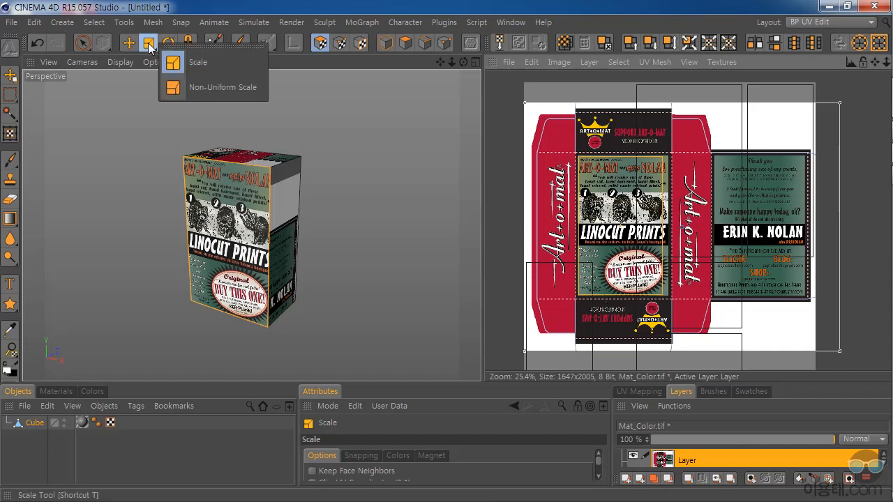
click(222, 88)
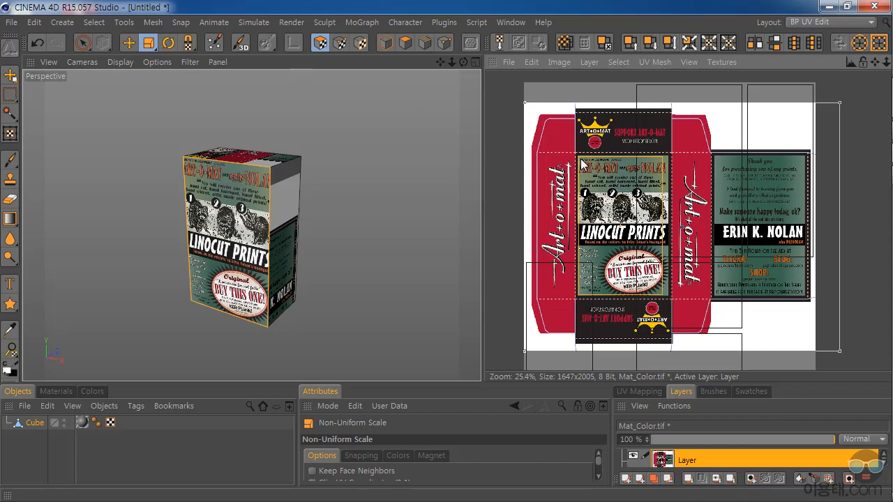
mouse_move(683, 226)
mouse_down()
mouse_move(673, 226)
mouse_move(687, 228)
mouse_up()
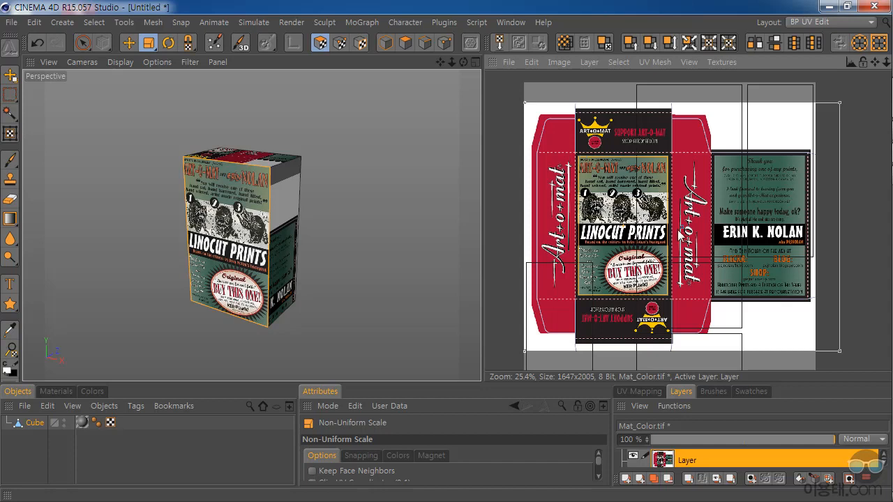
drag(463, 63, 411, 129)
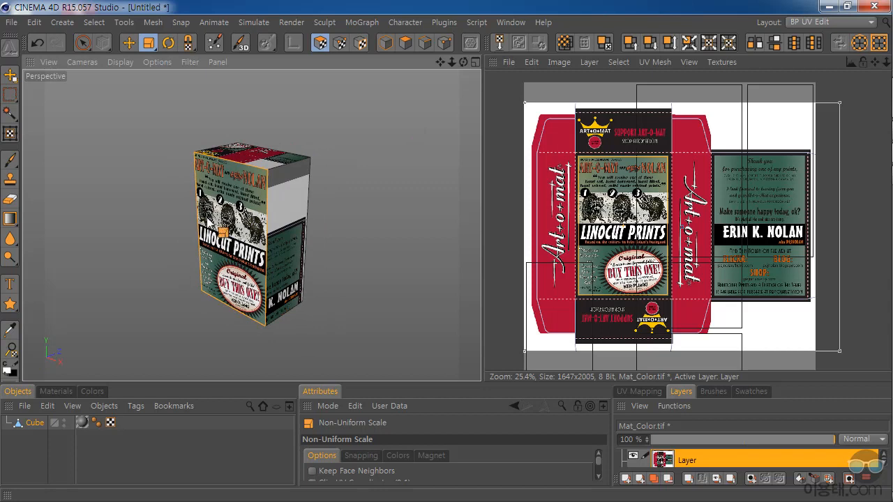
mouse_move(463, 62)
mouse_down()
mouse_move(509, 64)
mouse_move(448, 72)
mouse_move(434, 58)
mouse_move(458, 48)
mouse_up()
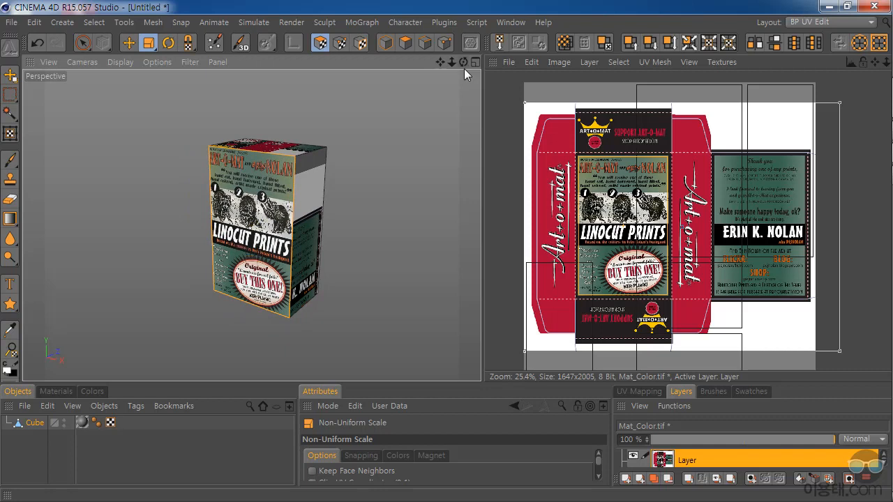
drag(452, 62, 443, 93)
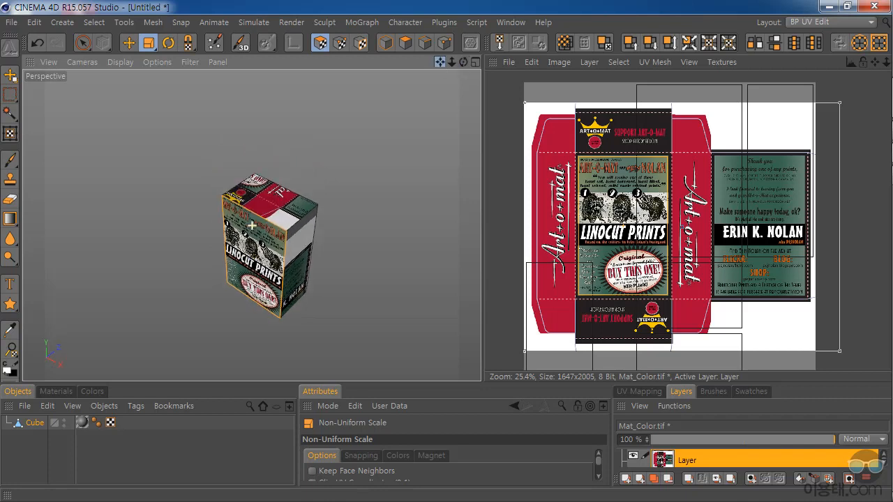
Select the box's top face, move its UV polygon onto the artwork's upper black panel and non-uniformly scale it to fit that panel
click(83, 46)
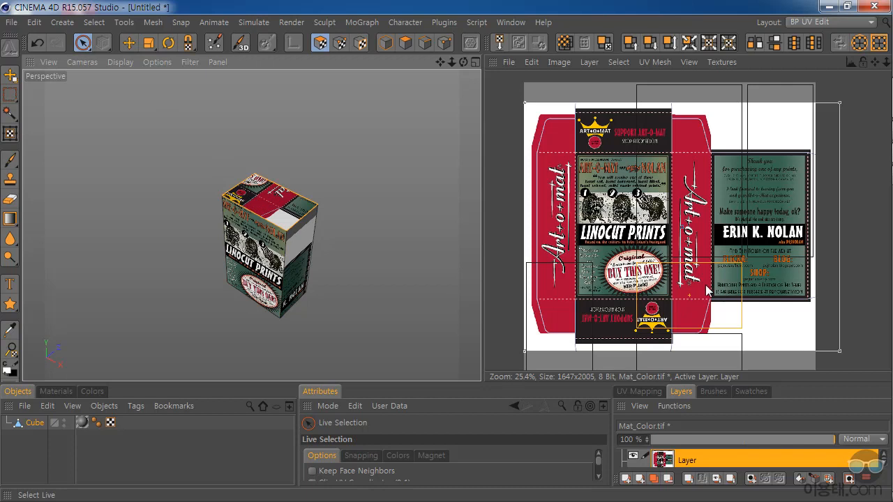
key(e)
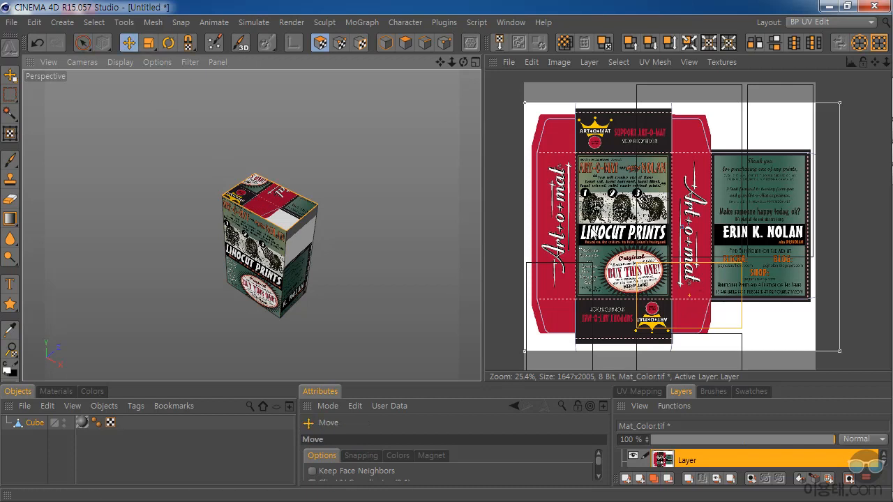
drag(713, 311, 630, 147)
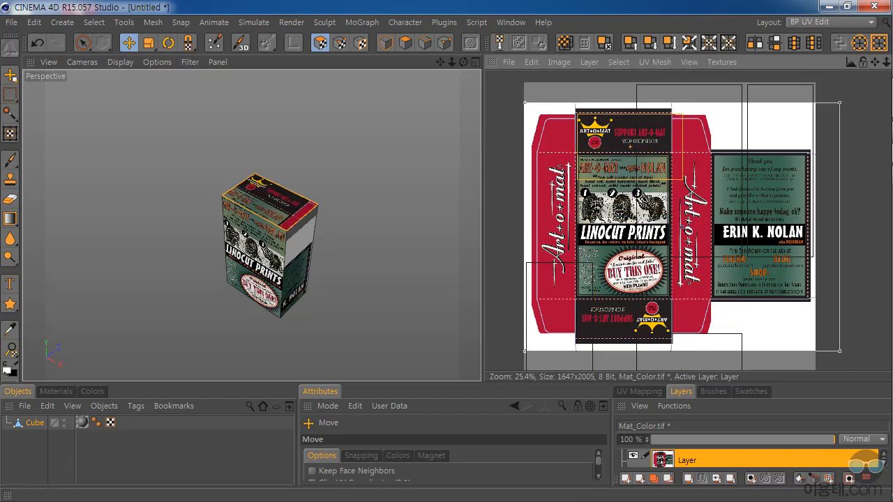
click(149, 44)
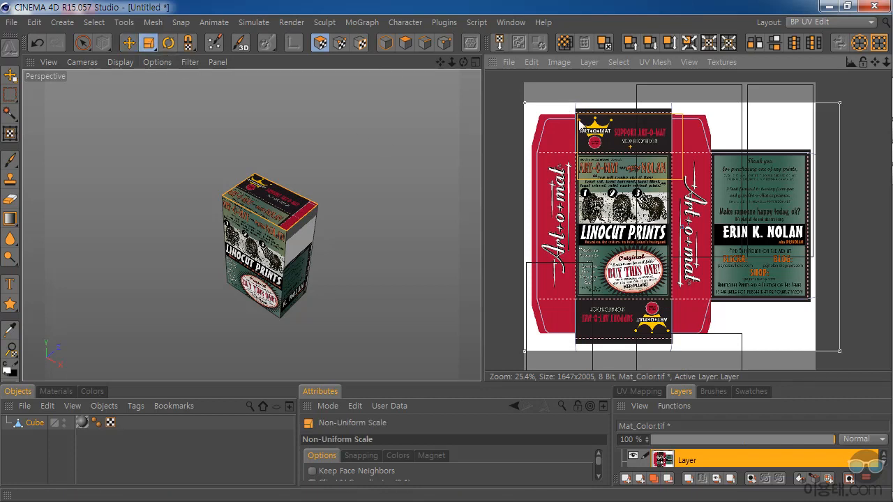
drag(577, 113, 567, 94)
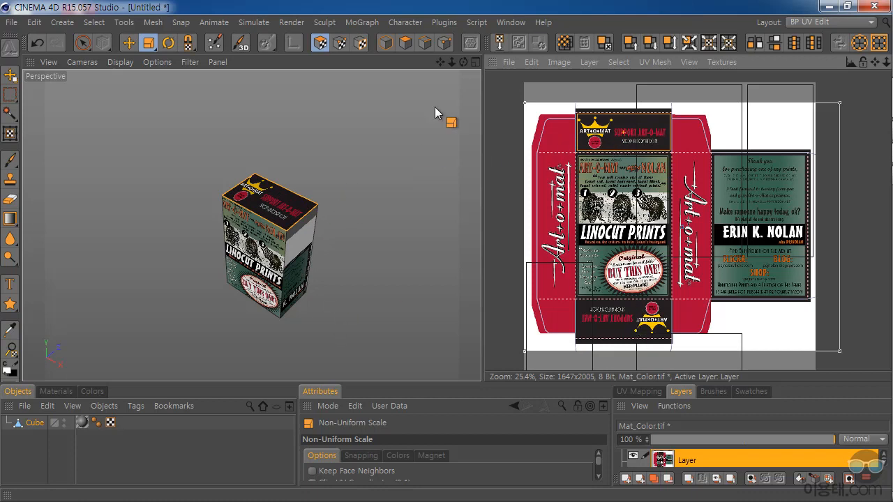
Select the box's bottom face, move its UV polygon onto the artwork's lower black panel and non-uniformly scale it to fit that panel
drag(463, 62, 254, 325)
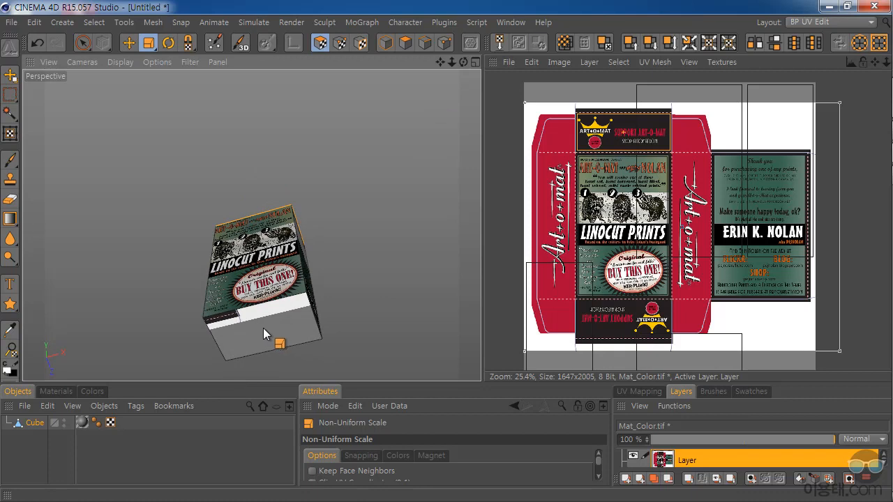
click(258, 328)
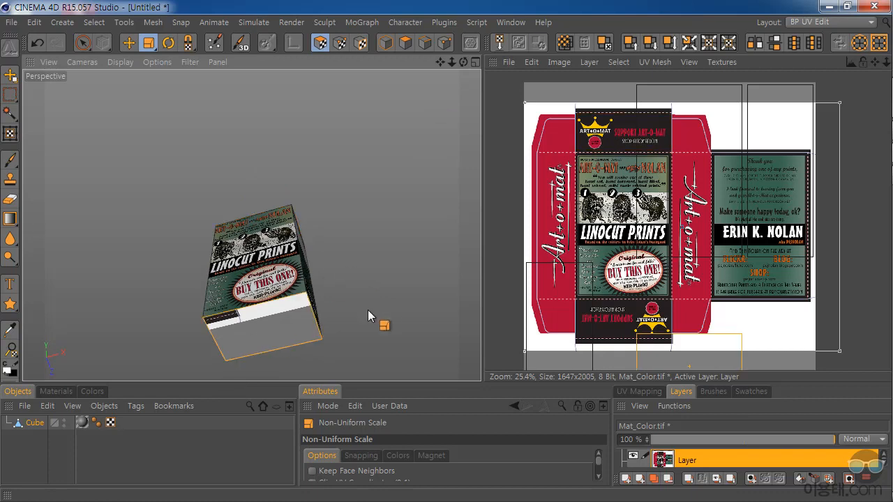
click(129, 43)
drag(651, 354, 590, 322)
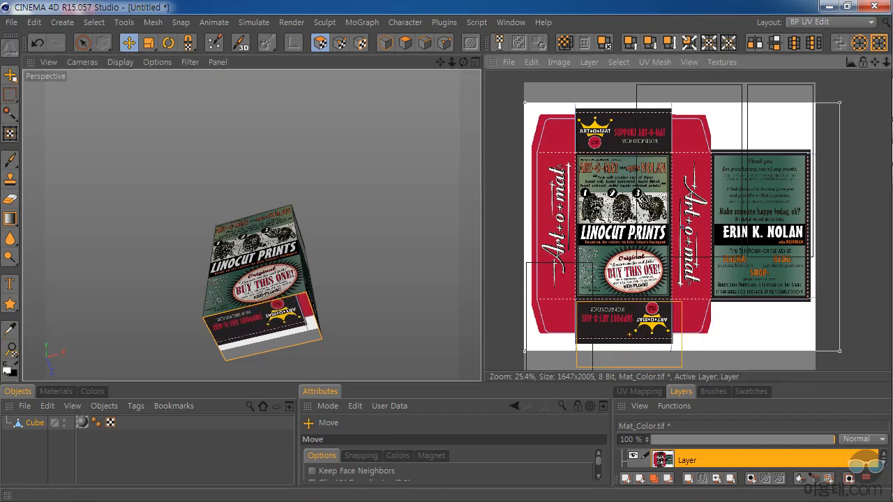
click(149, 43)
drag(578, 304, 567, 262)
Fit the UV polygon of the side face right of the front to the red panel between the artwork's front and back panels
drag(463, 65, 439, 71)
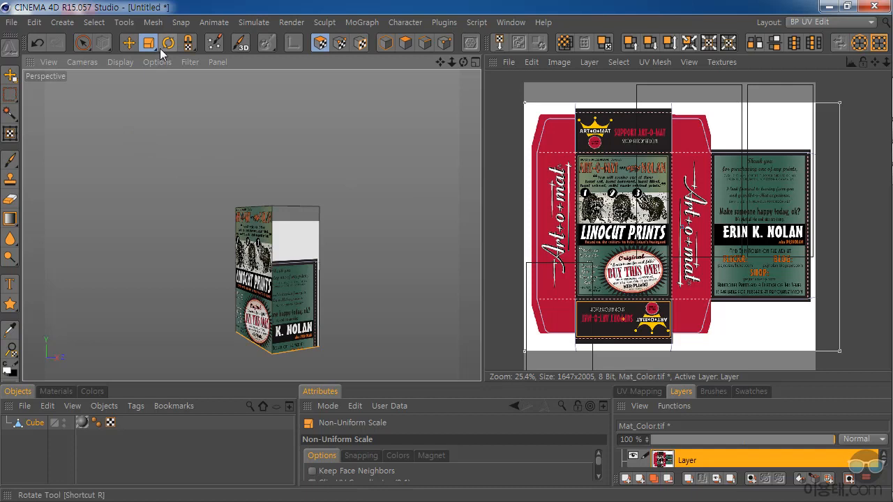
click(299, 275)
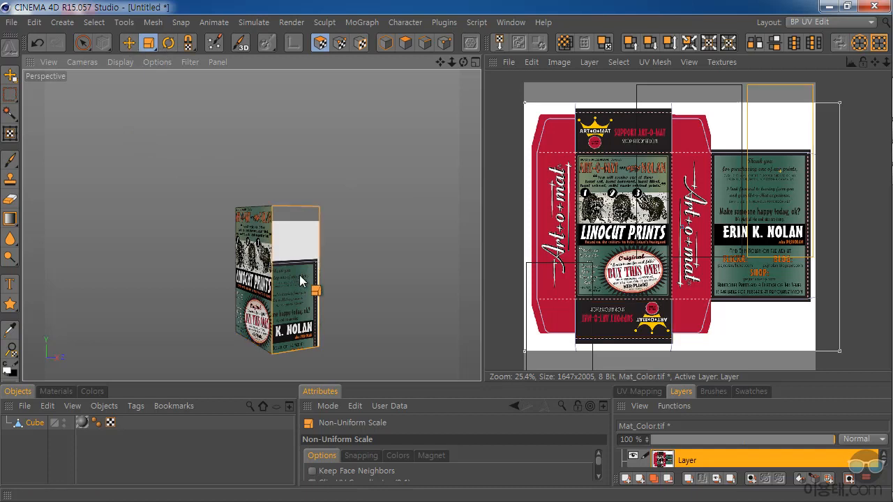
click(128, 43)
drag(765, 126, 694, 194)
drag(709, 239, 706, 240)
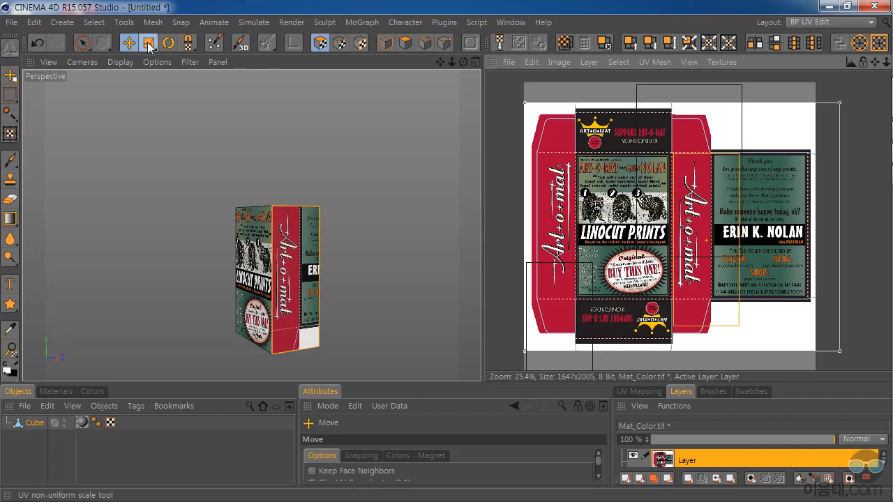
key(t)
drag(740, 326, 710, 299)
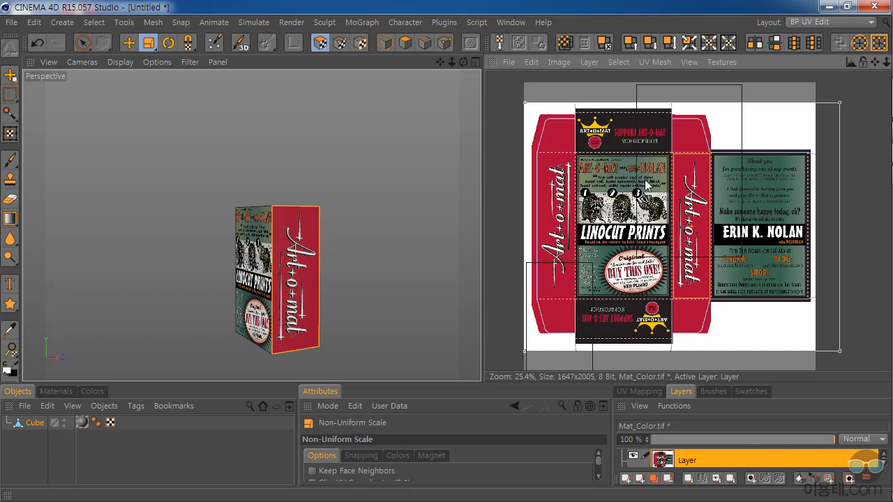
Fit the UV polygon of the side face left of the front to the red panel at the artwork's far left
drag(465, 60, 467, 62)
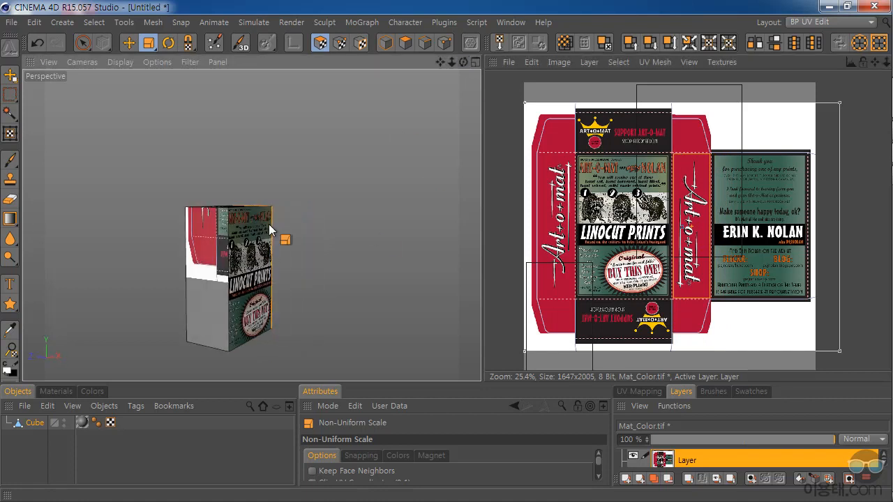
click(196, 270)
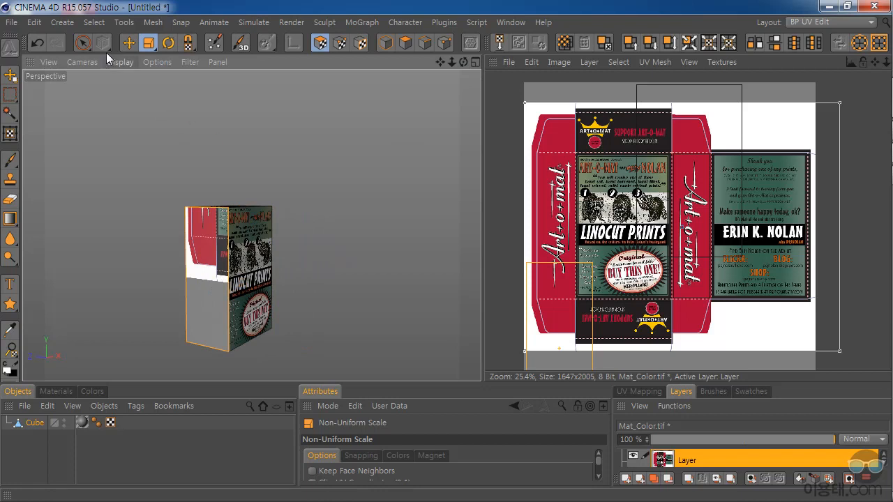
click(128, 43)
drag(563, 347, 571, 238)
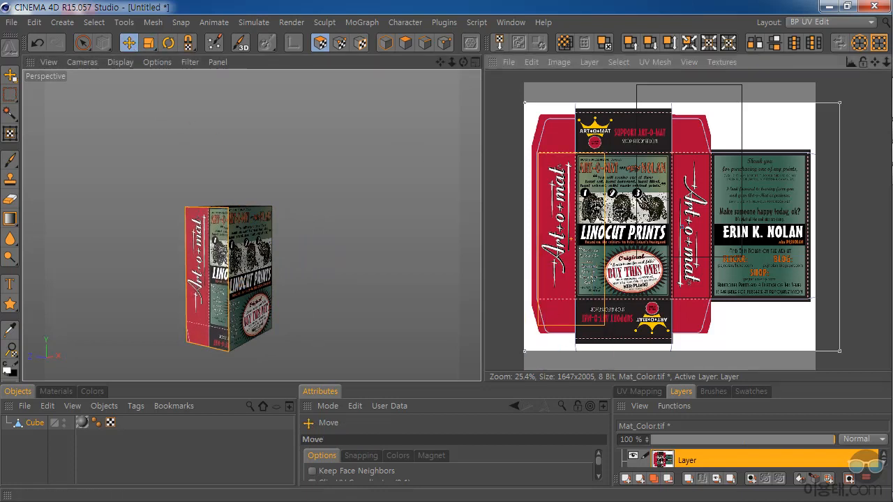
click(148, 43)
drag(538, 153, 506, 158)
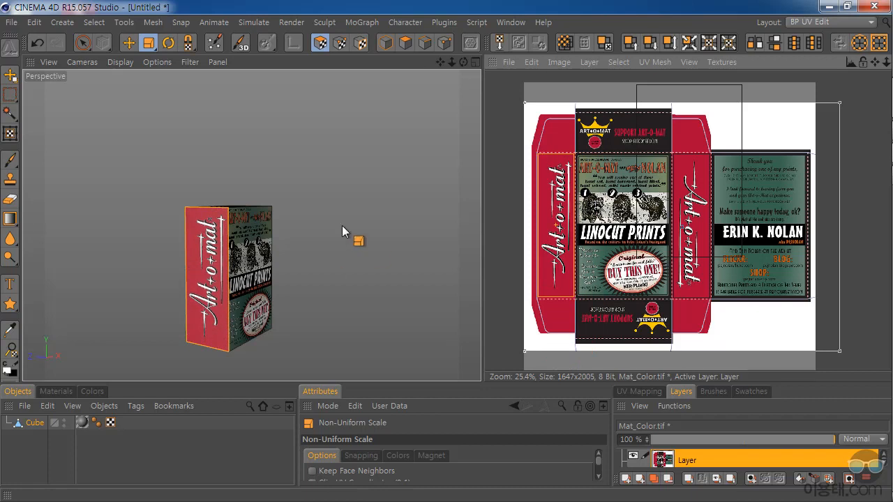
Select the box's back face, move its UV polygon onto the artwork's green back panel and non-uniformly scale it to fit
drag(463, 63, 557, 71)
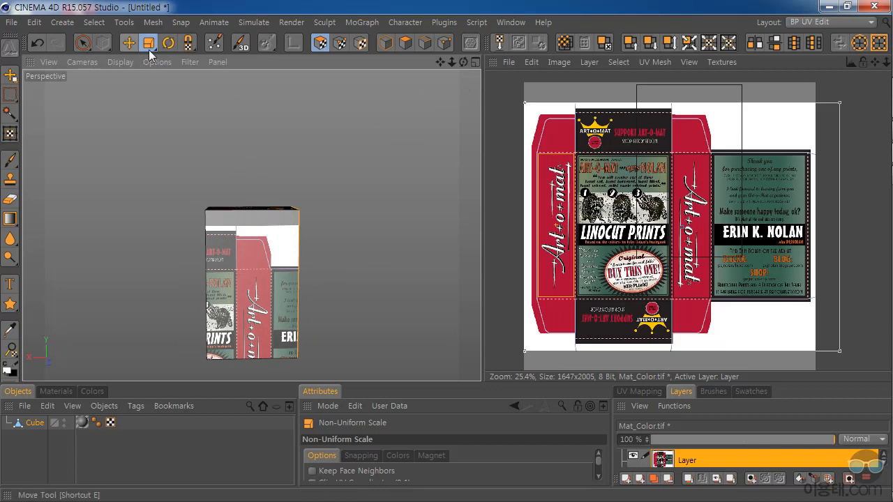
click(234, 277)
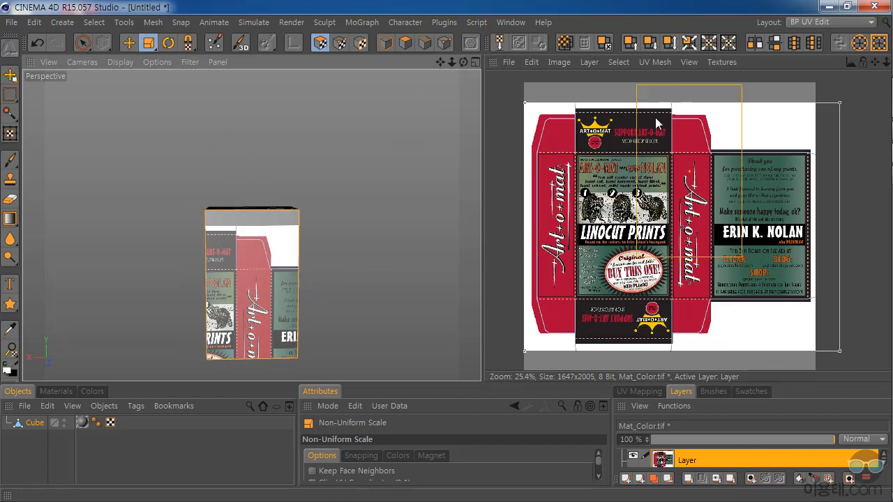
click(129, 42)
drag(654, 131, 736, 194)
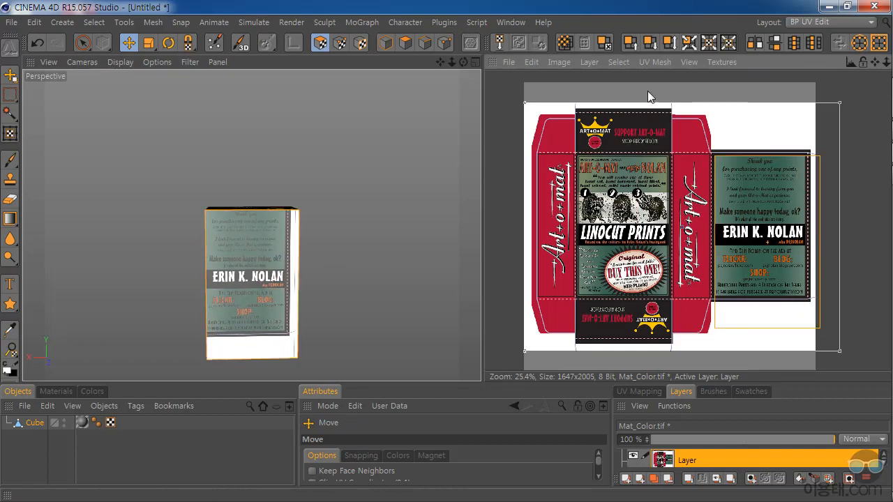
click(148, 43)
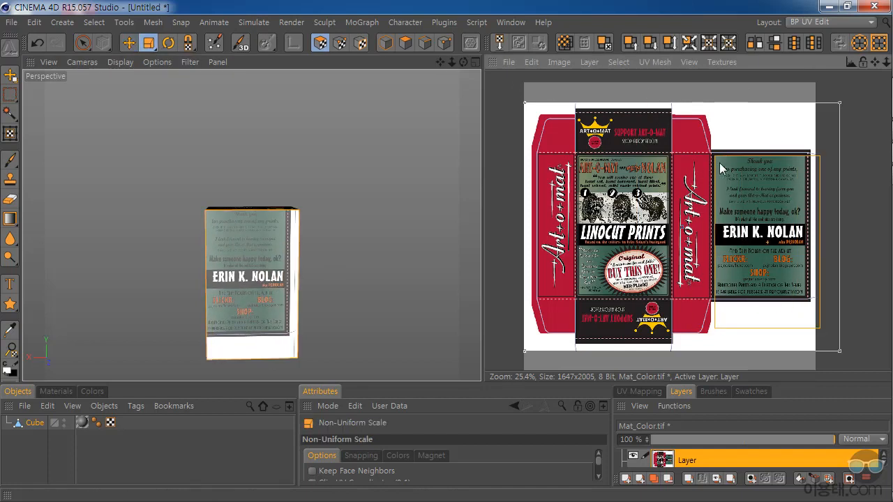
drag(718, 163, 714, 153)
Render the textured box in the viewport from an angle showing its front, side and top
drag(464, 62, 467, 32)
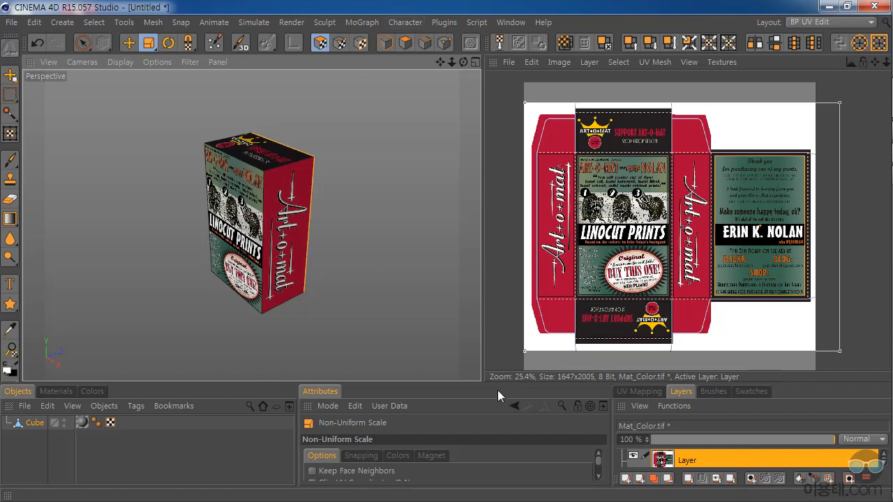
drag(464, 383, 460, 317)
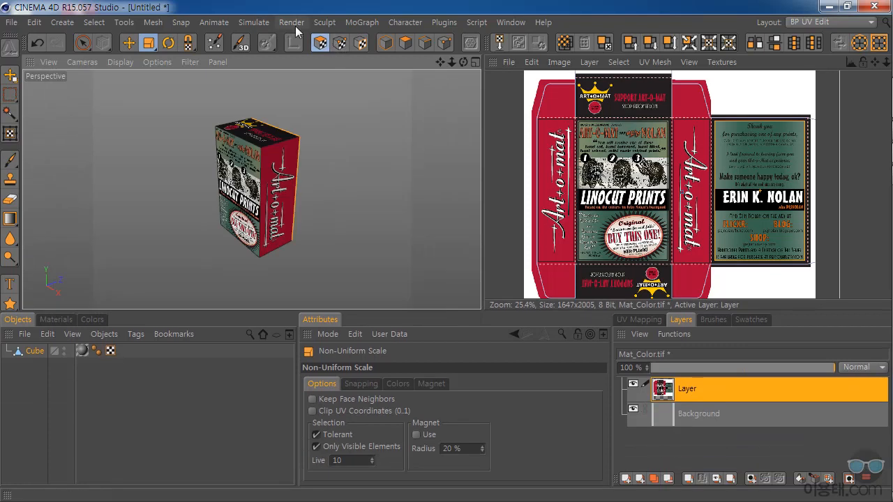
click(292, 23)
click(330, 44)
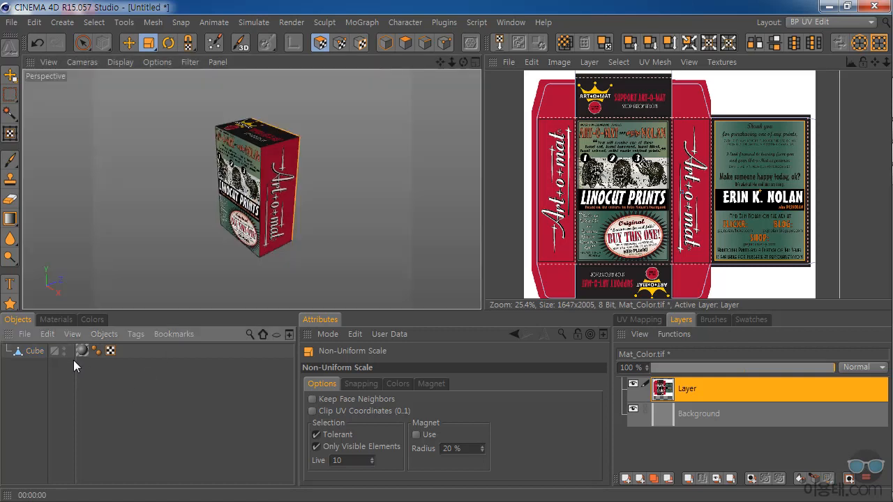
Open the Mat material in the Material Editor to review its Color channel texture, and close it
click(45, 353)
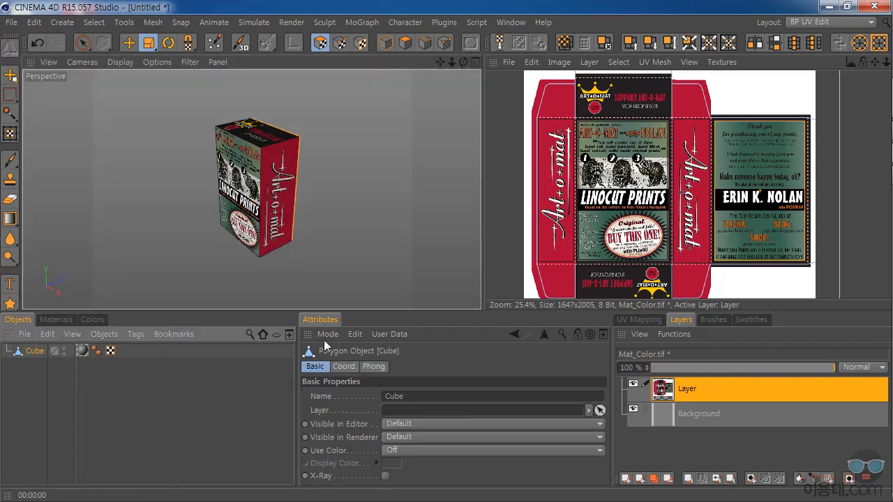
click(57, 320)
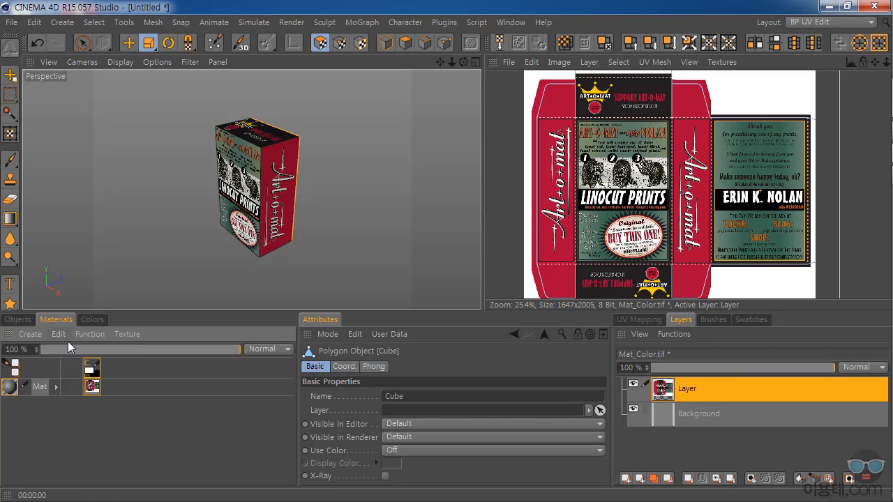
double_click(10, 388)
drag(447, 124, 492, 104)
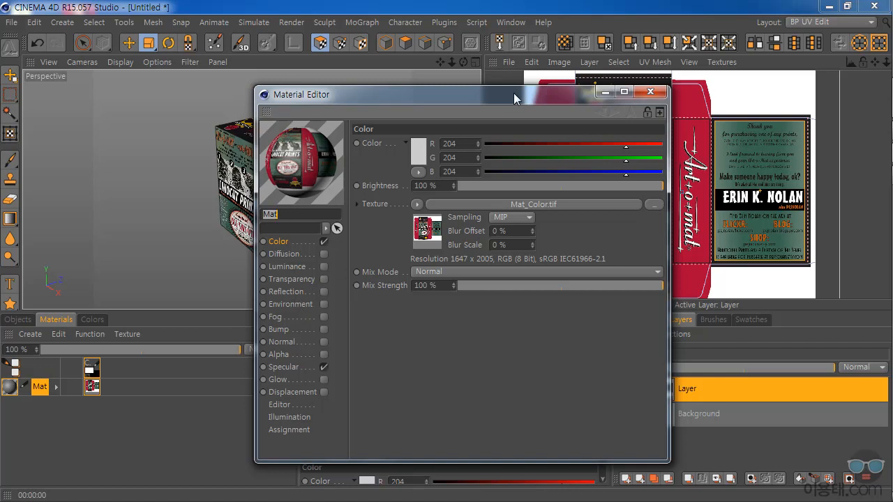
click(650, 91)
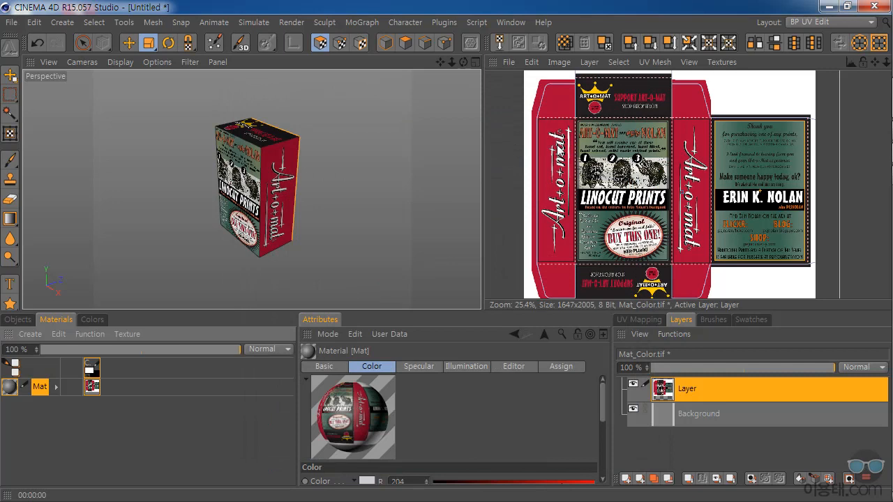
Switch the workspace to the Standard layout and add a Sky object to the scene
drag(467, 319, 467, 367)
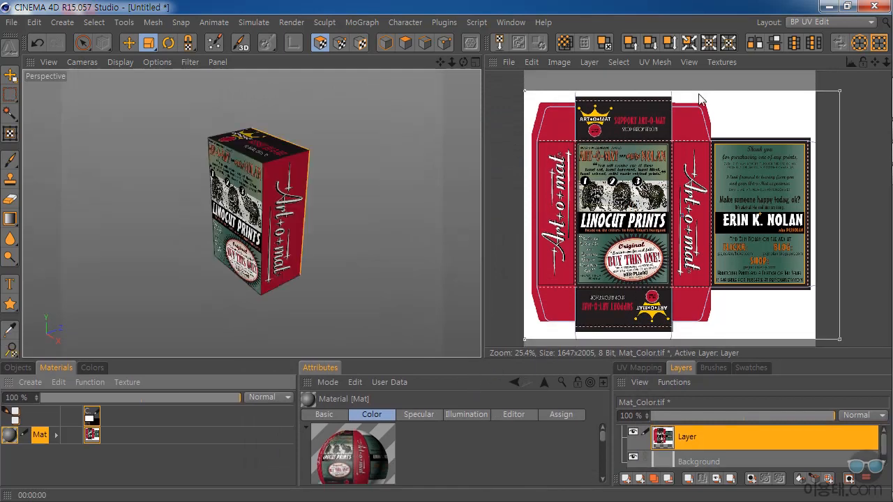
click(822, 25)
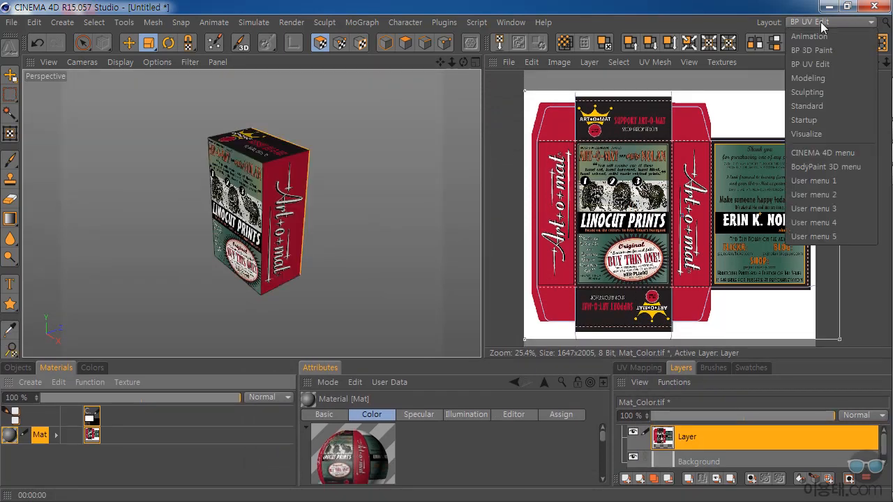
click(818, 106)
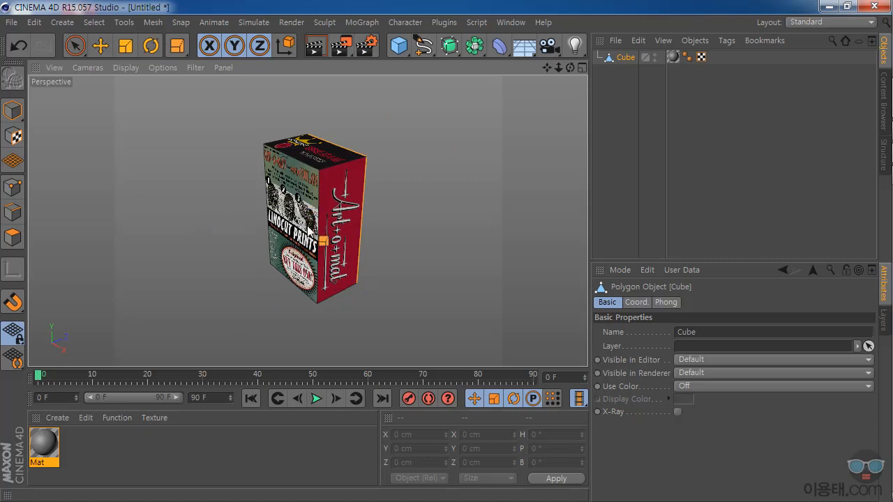
click(529, 54)
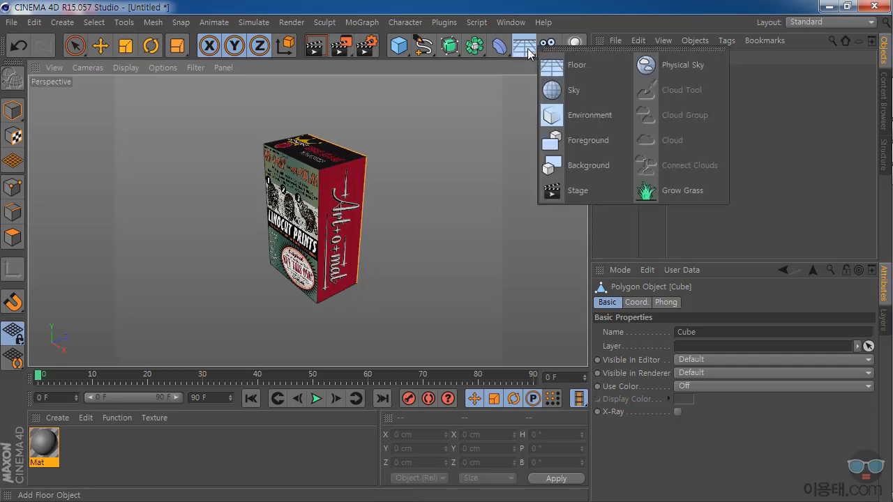
click(592, 92)
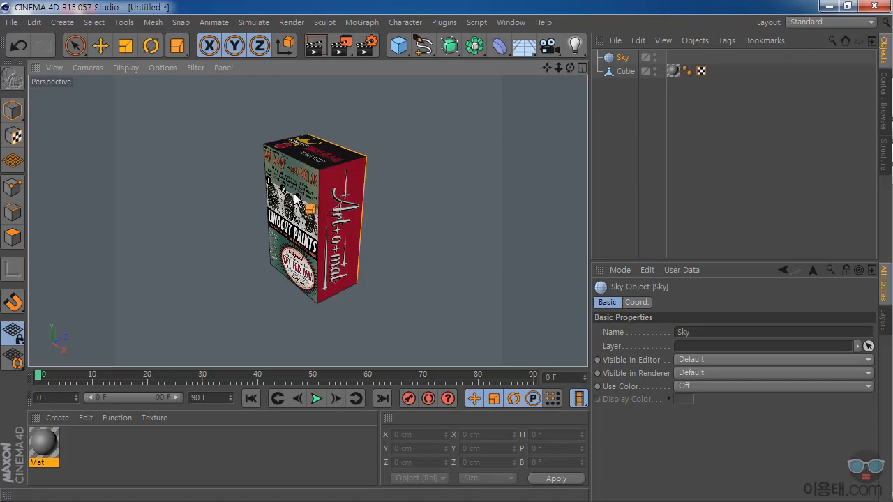
Create a new project and add a Cylinder primitive to it
click(11, 22)
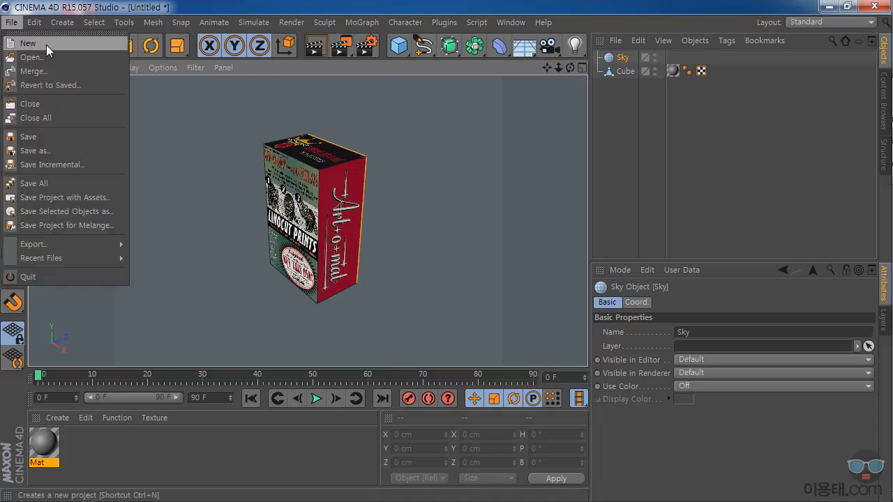
click(46, 44)
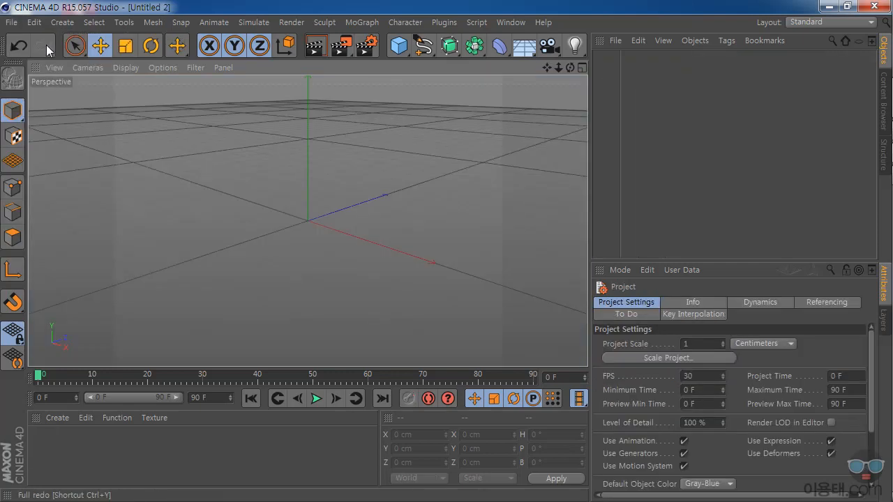
click(397, 49)
click(675, 69)
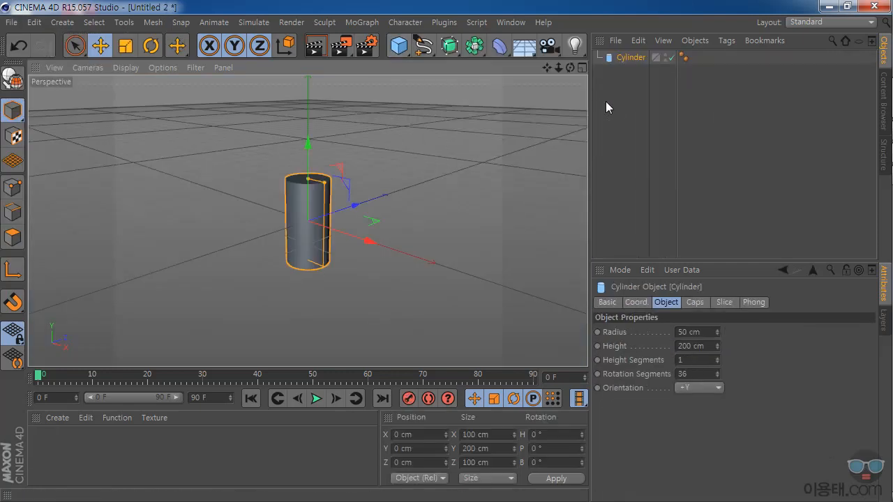
Convert the cylinder primitive into an editable polygon object
scroll(301, 193, up, 3)
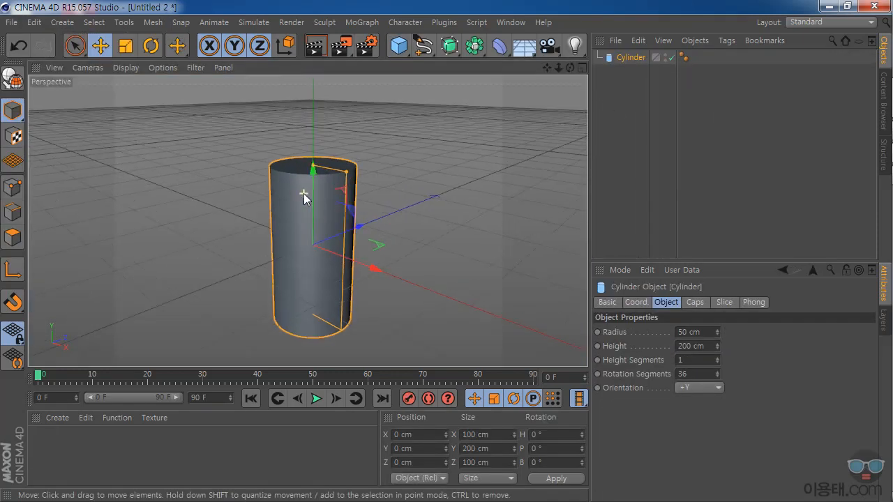
click(13, 77)
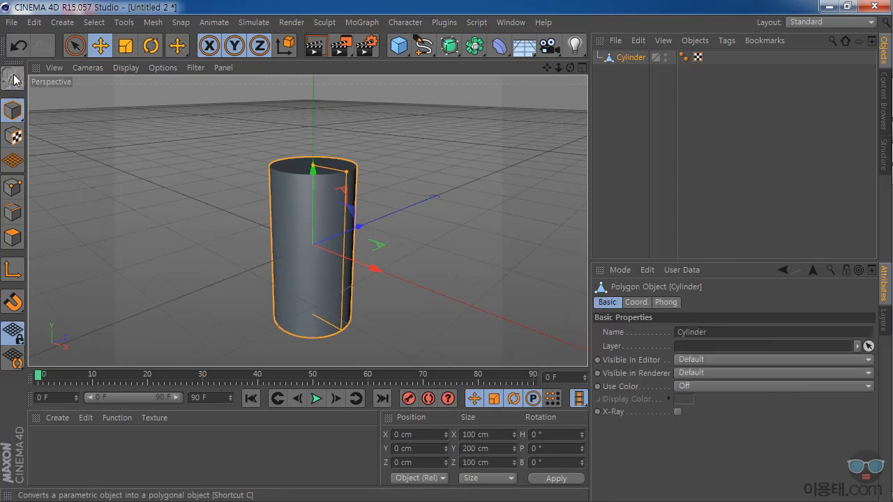
click(812, 21)
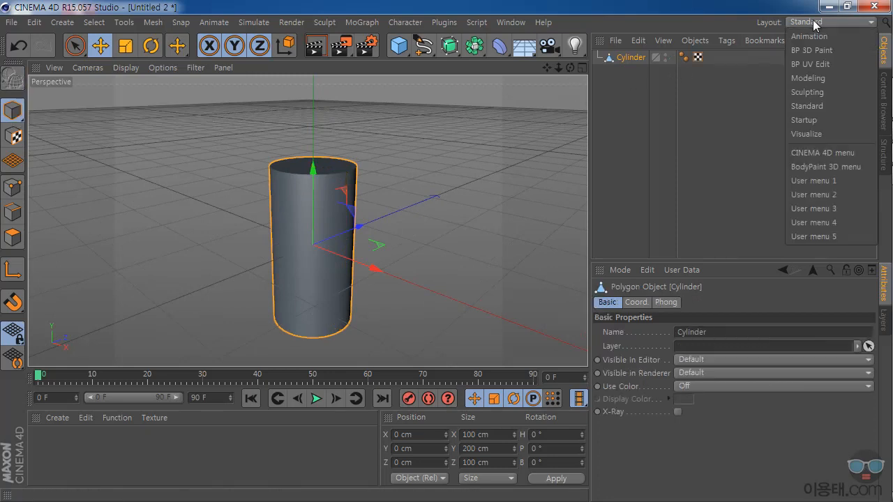
click(818, 65)
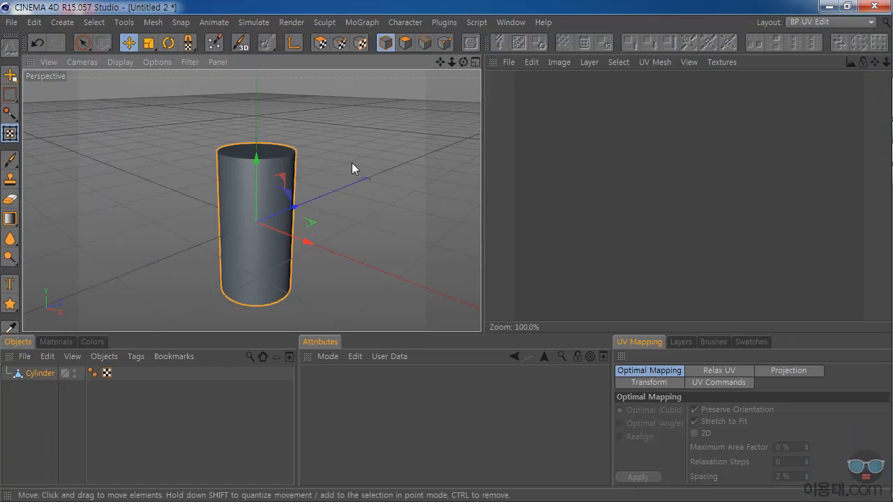
drag(463, 62, 434, 65)
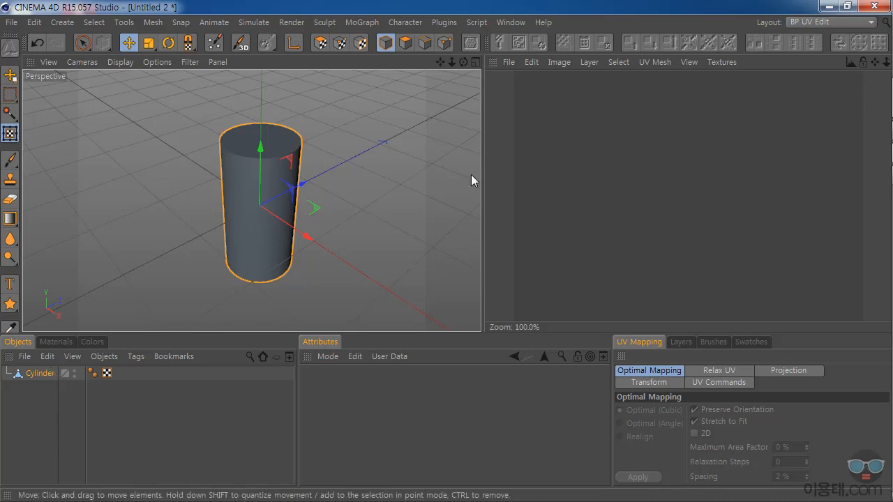
click(812, 23)
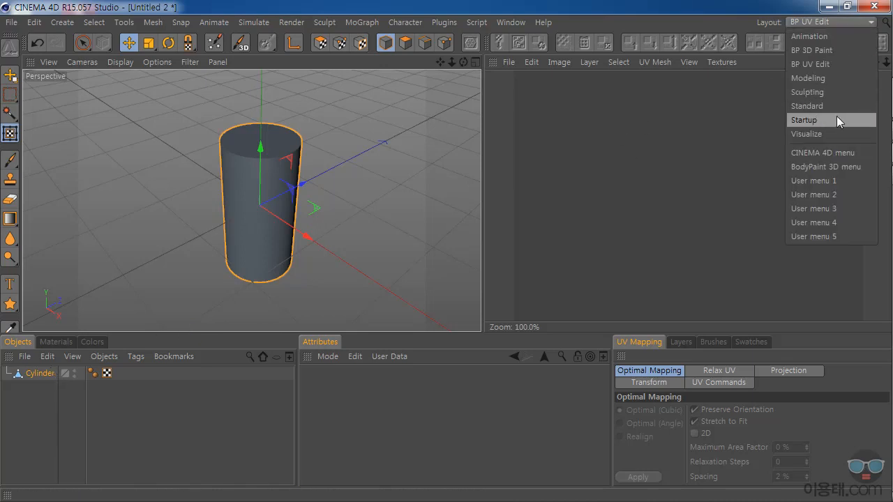
click(816, 105)
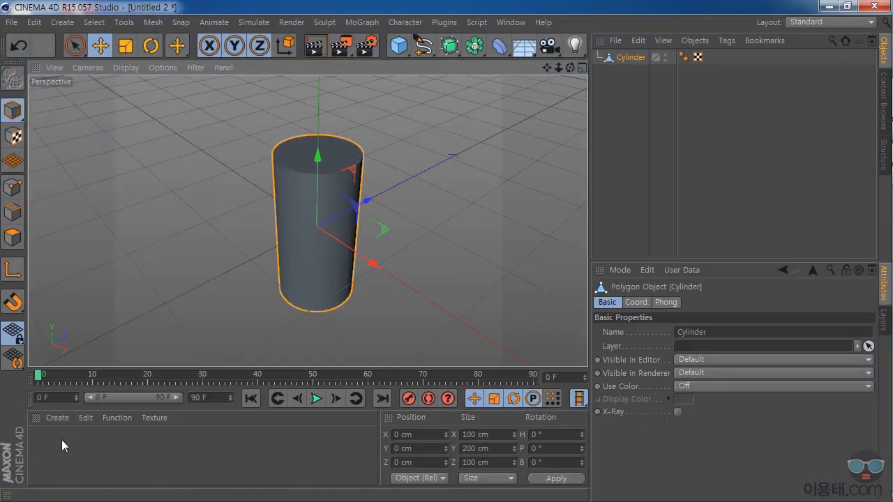
Create a new material with the UV맵02 image as its Color texture and apply it to the cylinder
double_click(87, 458)
double_click(43, 443)
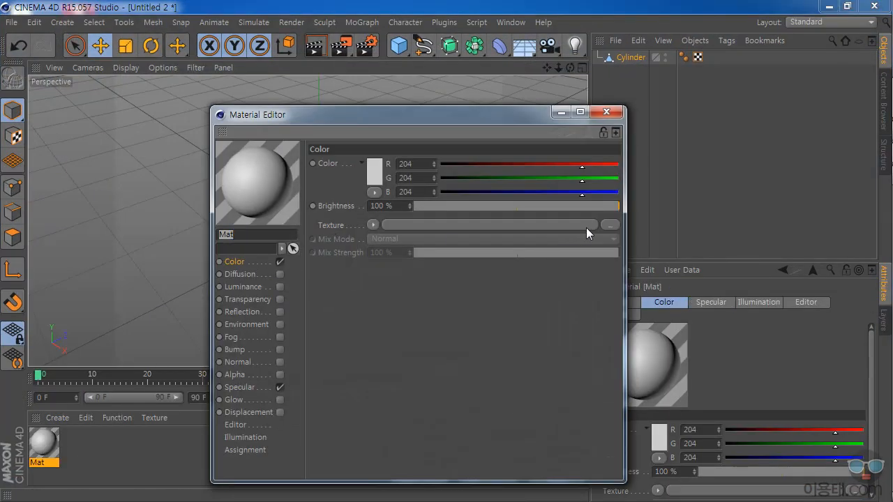
click(606, 224)
drag(524, 134, 504, 75)
click(502, 209)
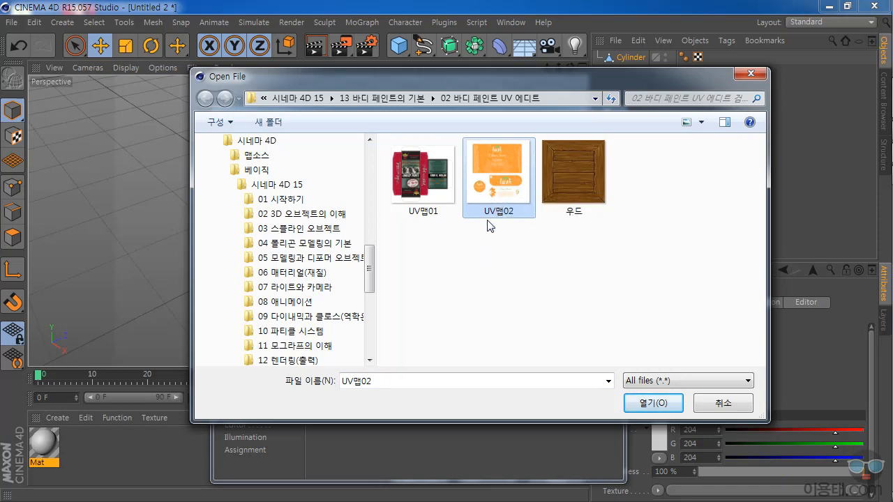
click(644, 406)
click(532, 309)
click(606, 113)
drag(49, 443, 308, 230)
mouse_move(570, 67)
mouse_down()
mouse_move(601, 17)
mouse_move(609, 46)
mouse_move(580, 85)
mouse_move(593, 81)
mouse_move(572, 70)
mouse_move(584, 71)
mouse_up()
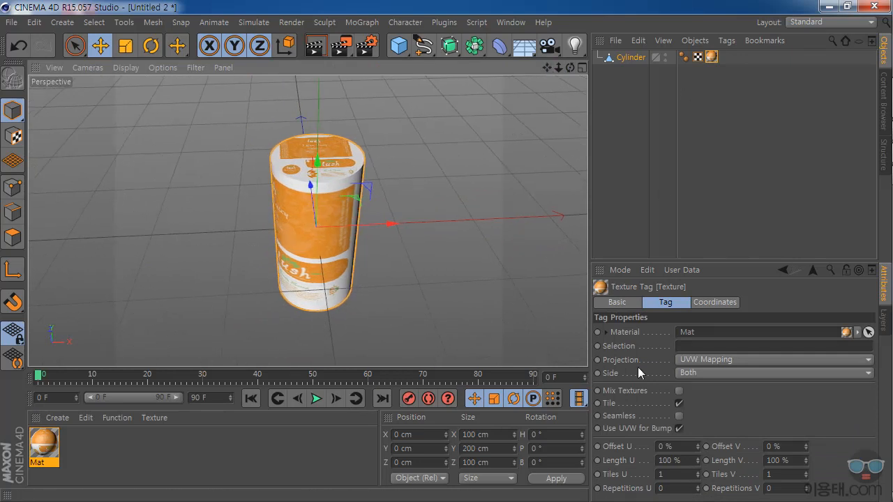
Try Cylindrical projection on the cylinder's texture tag and inspect the wrap from several angles
click(695, 358)
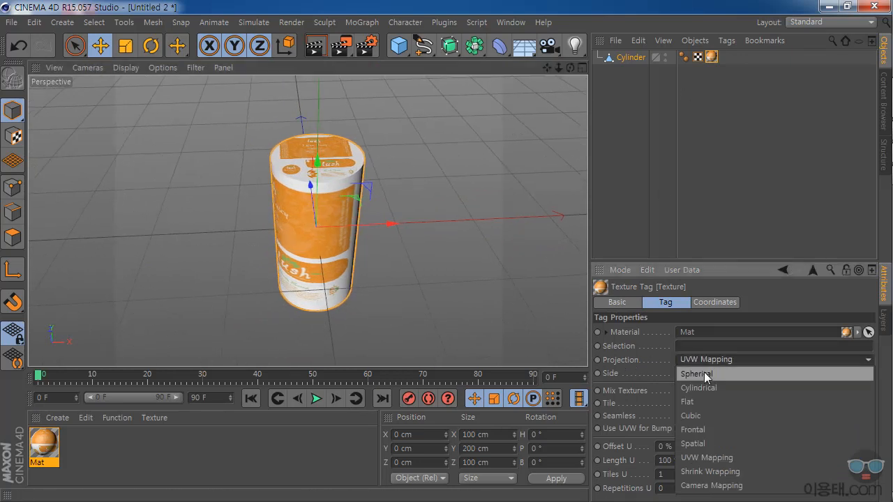
click(706, 388)
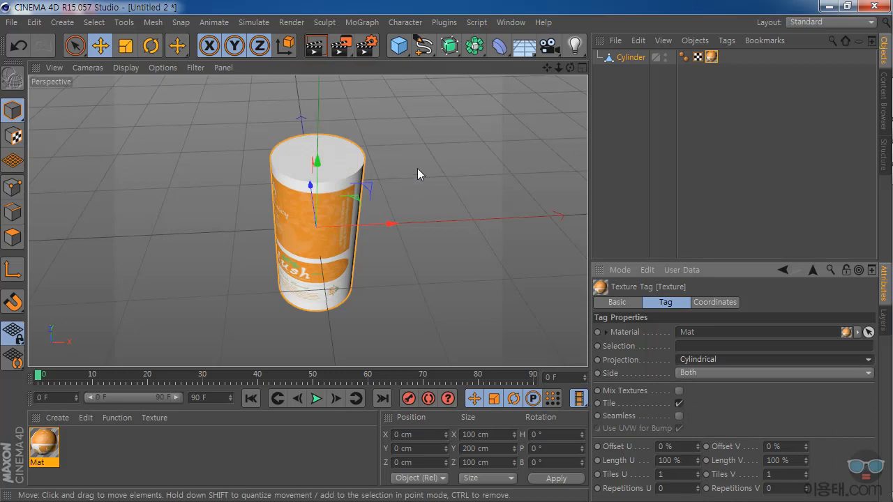
drag(570, 68, 613, 160)
drag(545, 67, 527, 85)
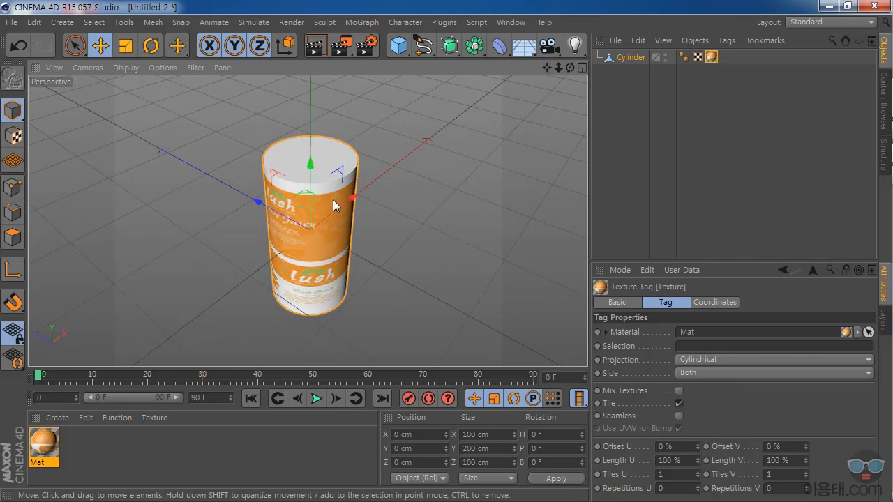
drag(547, 70, 458, 145)
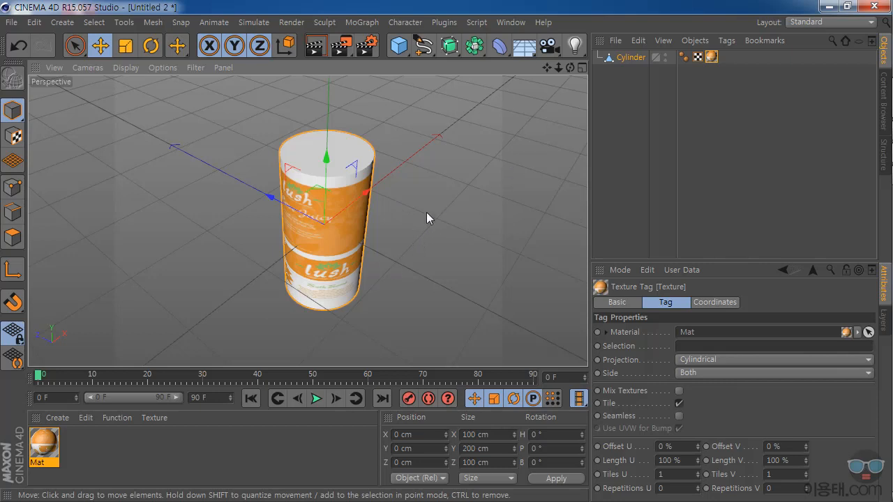
Switch the workspace to the BP UV Edit layout
click(806, 22)
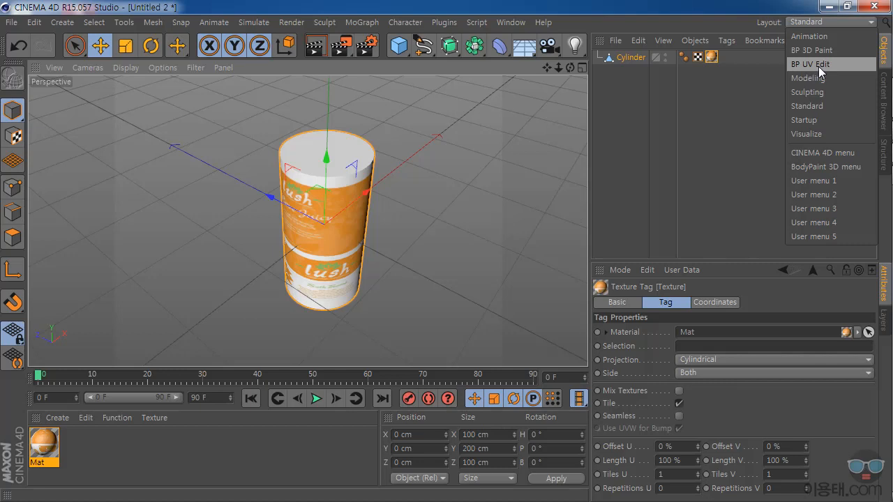
click(808, 23)
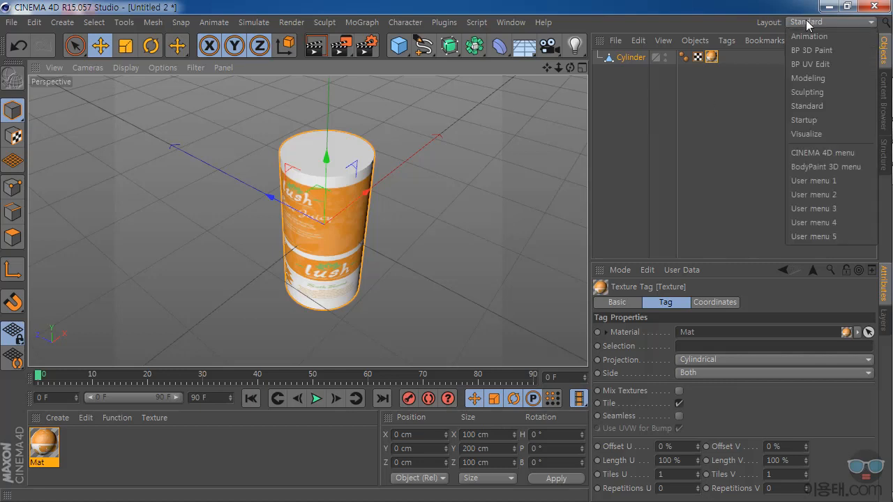
click(827, 64)
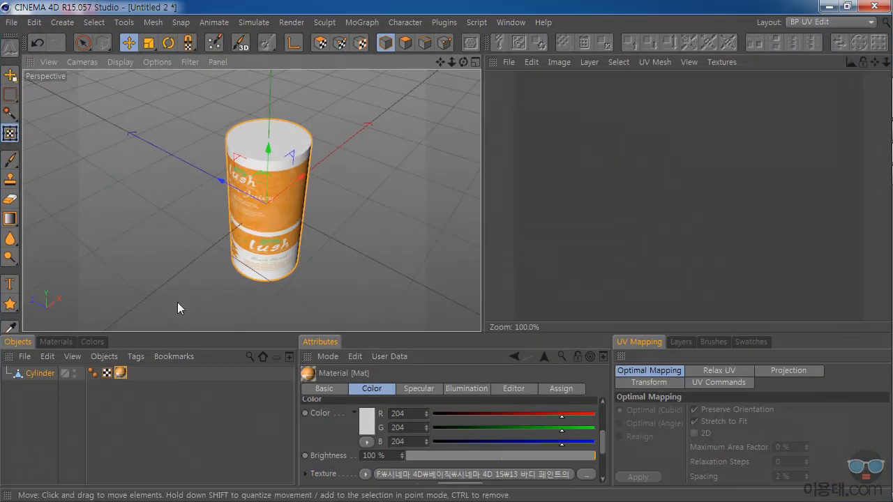
Review the cylinder's texture tag and the Mat material's Color channel in the Material Editor, and close the editor
click(120, 374)
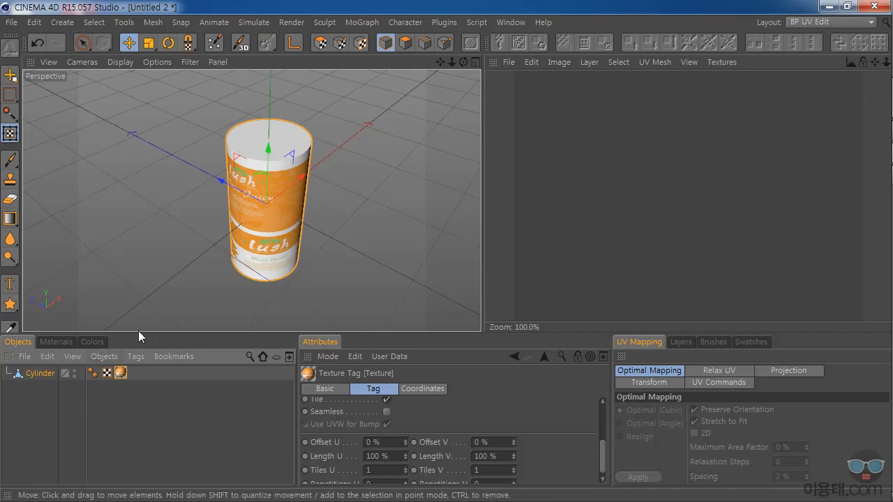
drag(147, 338, 149, 335)
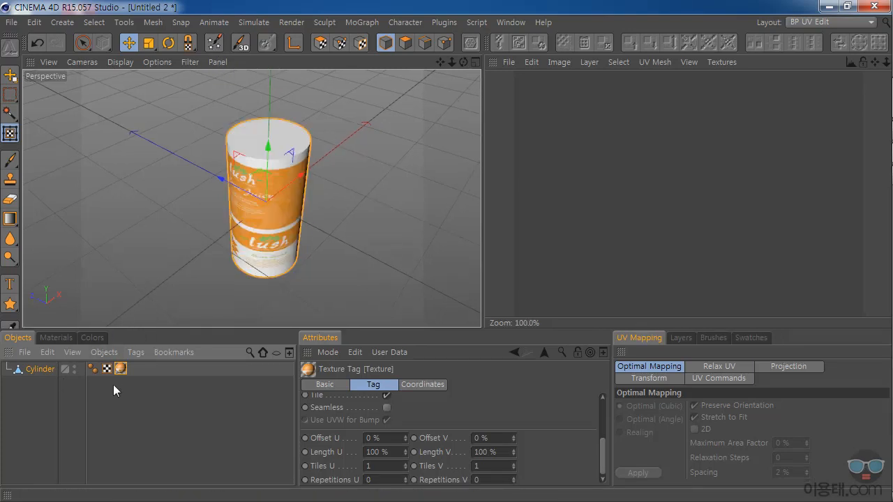
click(60, 336)
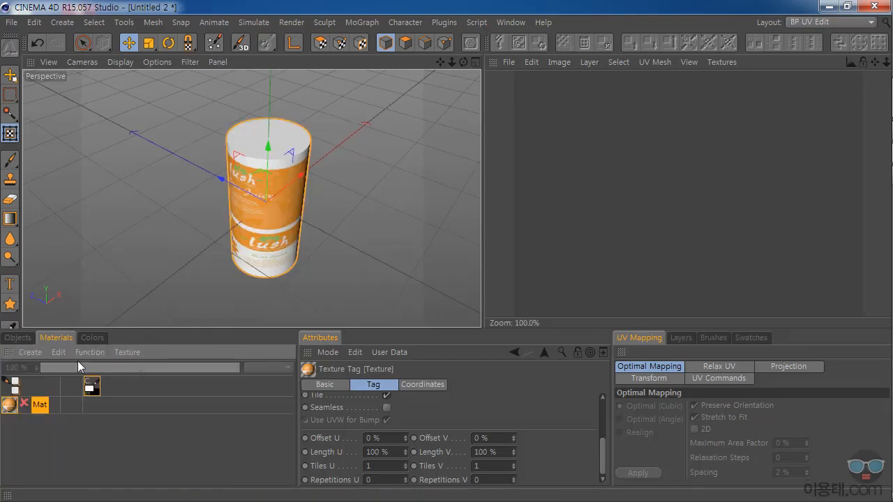
double_click(10, 404)
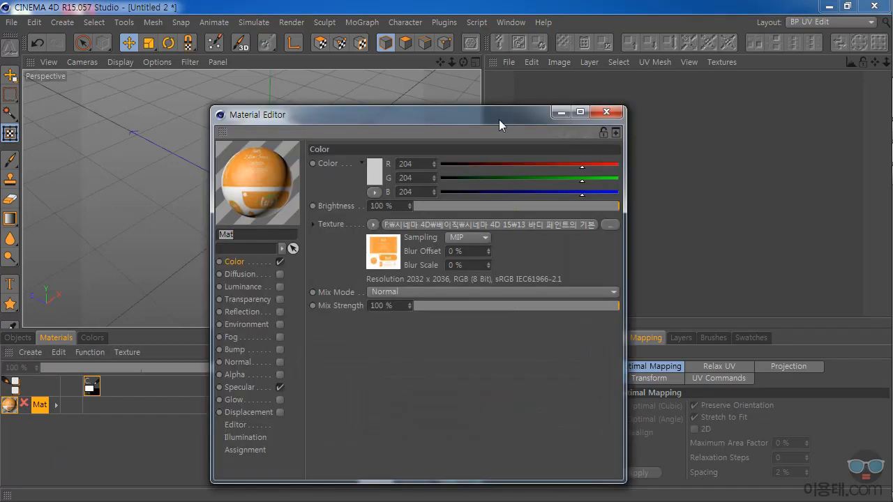
click(606, 113)
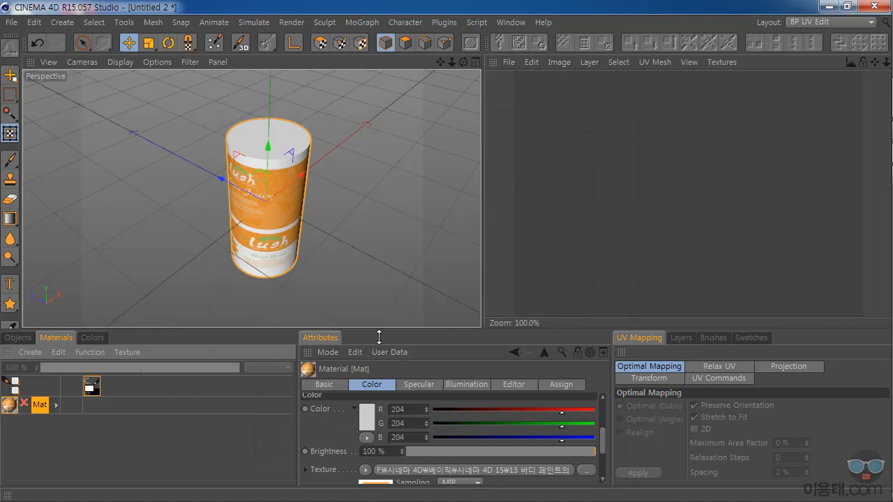
Set the projection of the cylinder's texture tag to UVW Mapping
drag(379, 329, 378, 239)
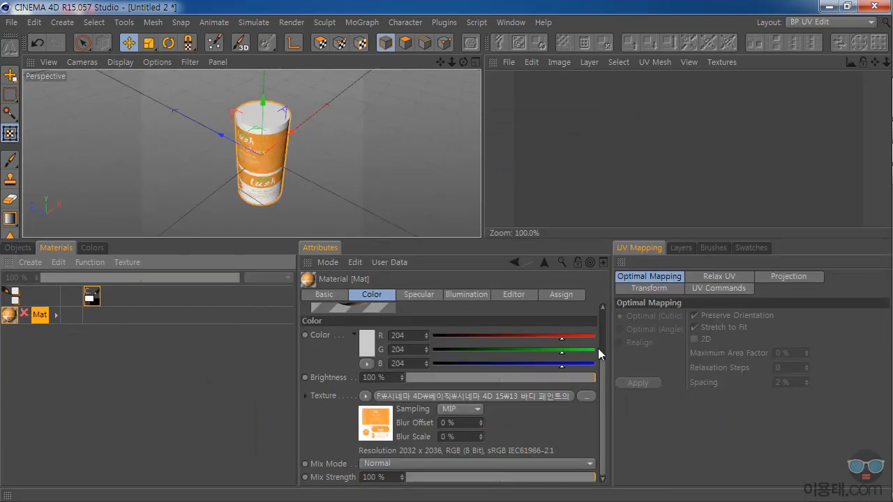
drag(604, 450, 200, 324)
drag(9, 315, 122, 282)
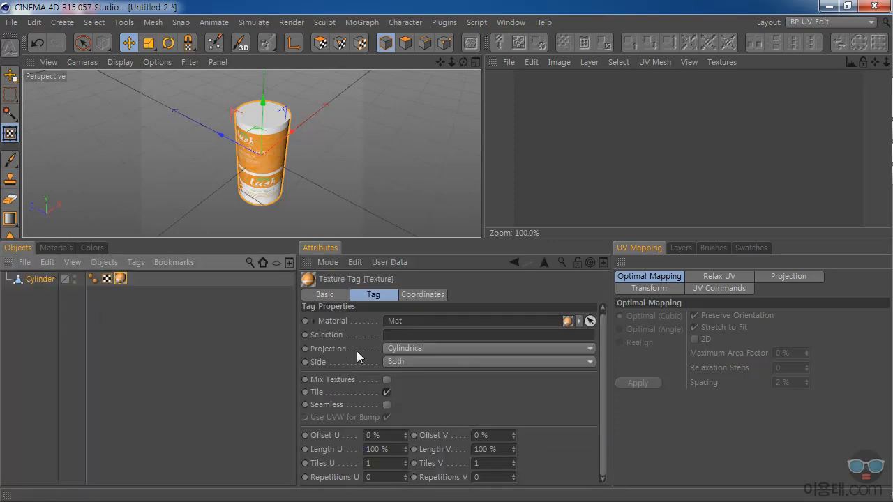
click(413, 349)
click(429, 448)
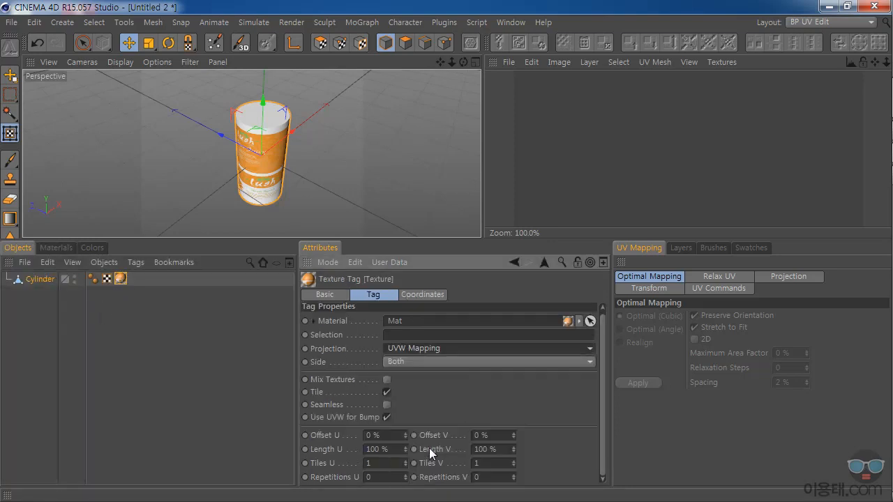
drag(279, 240, 159, 370)
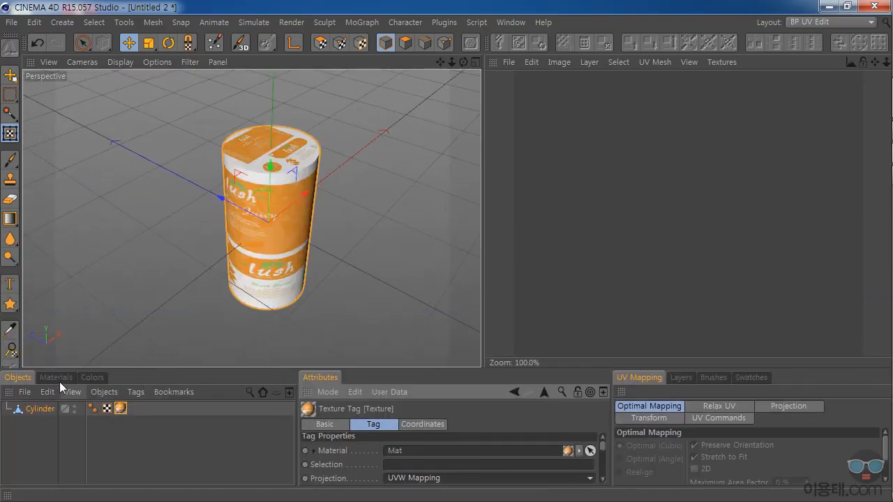
Load the Mat material's texture for editing in the texture view, agreeing to transform the layer, and show its layers
click(56, 378)
click(25, 444)
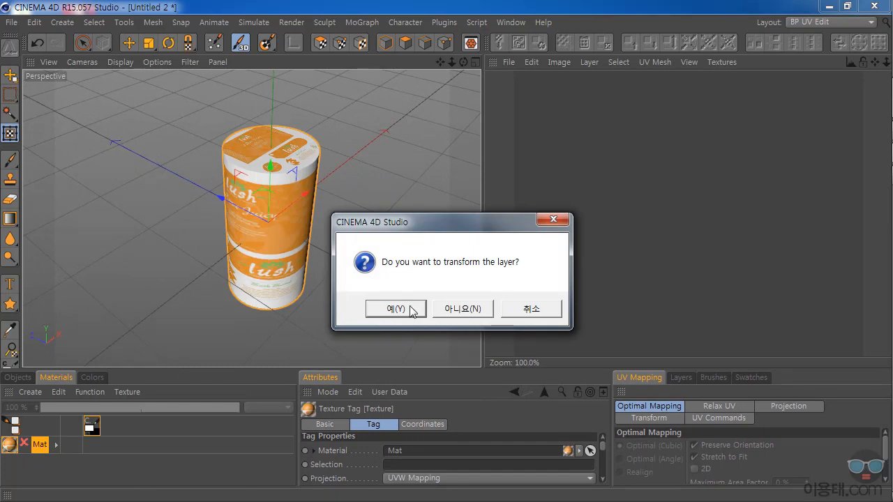
click(408, 312)
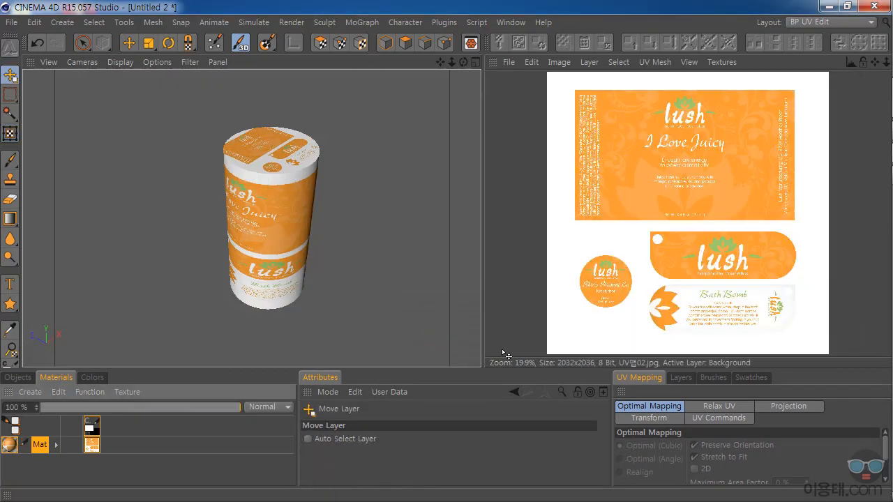
click(680, 378)
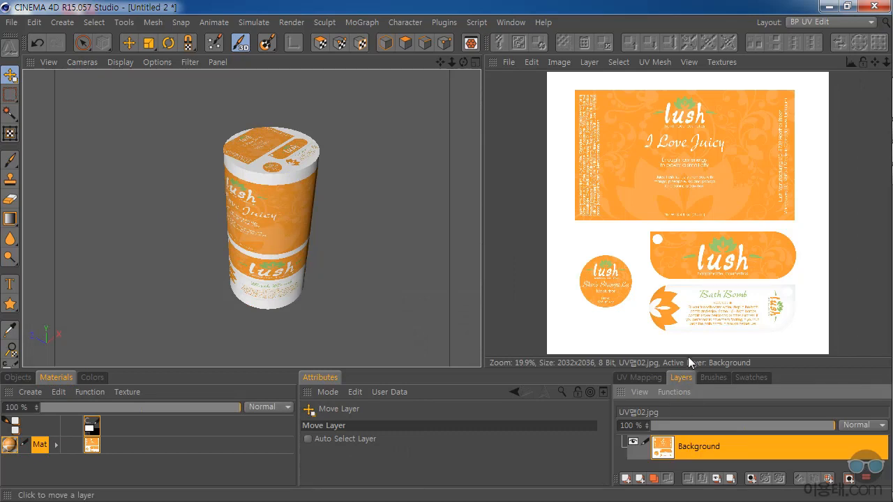
drag(562, 378, 574, 370)
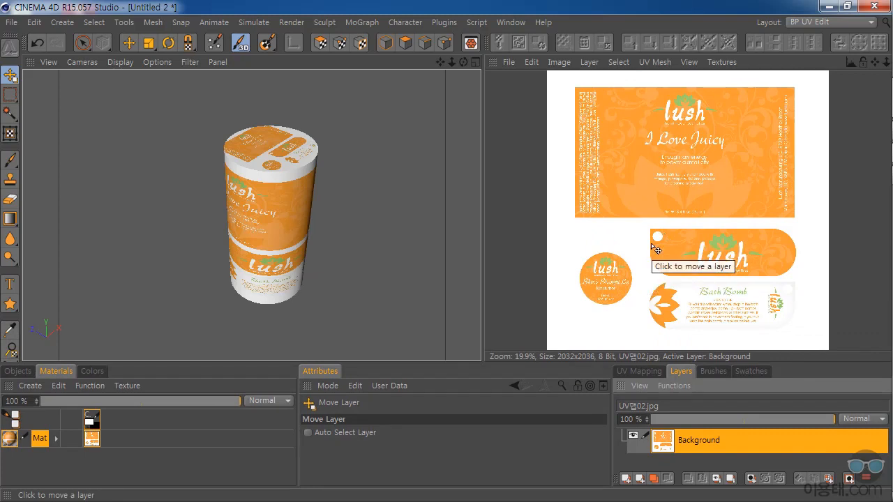
Enter UV polygon editing and apply the Cylinder projection to the object's UV mesh
click(321, 43)
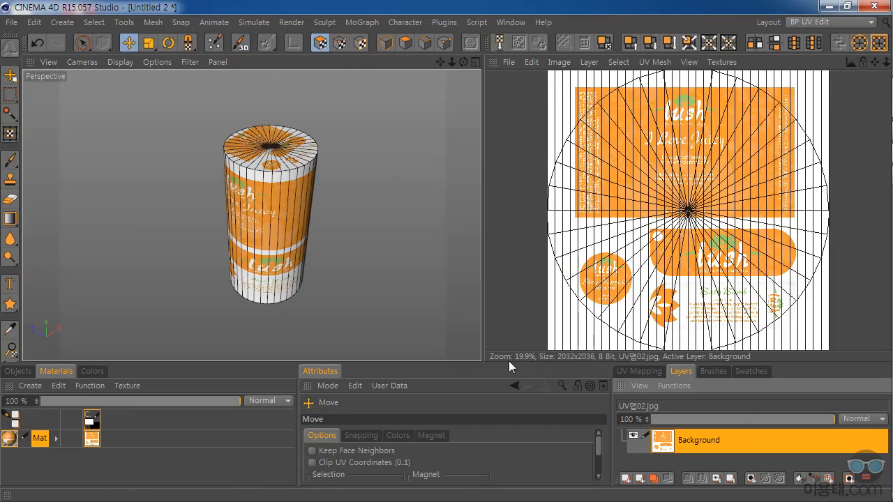
drag(514, 370, 514, 333)
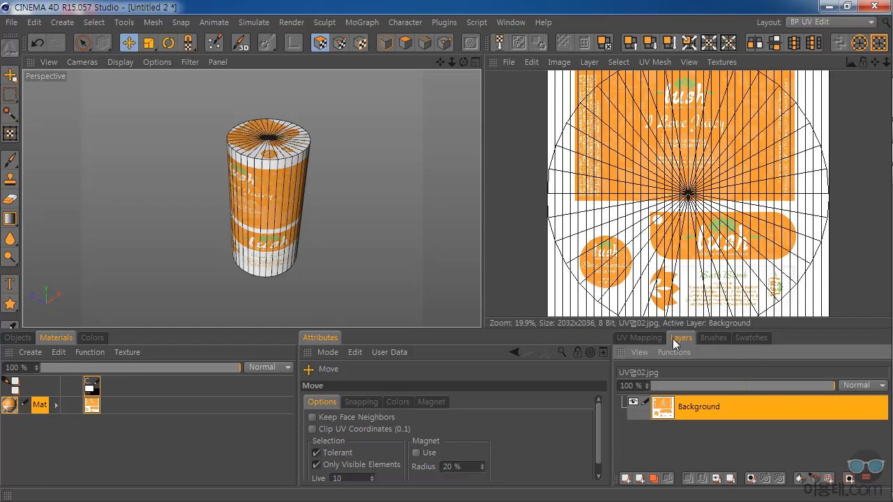
click(633, 338)
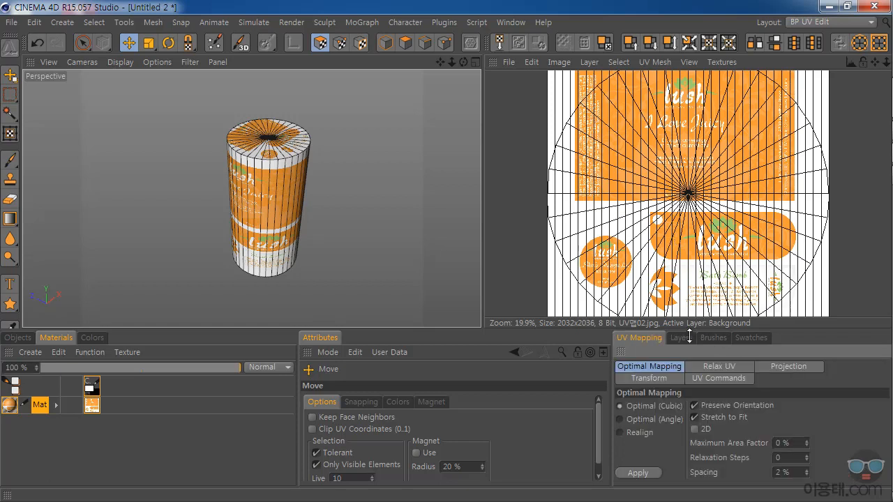
drag(689, 336, 689, 323)
click(792, 353)
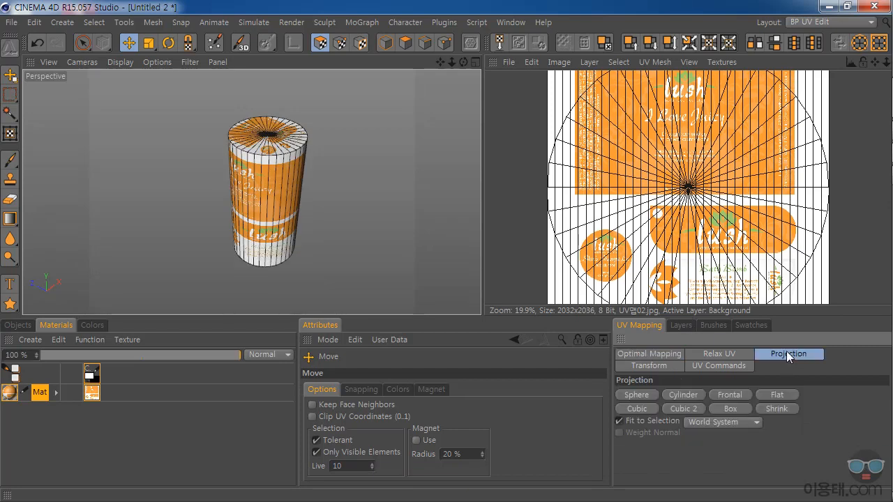
click(688, 394)
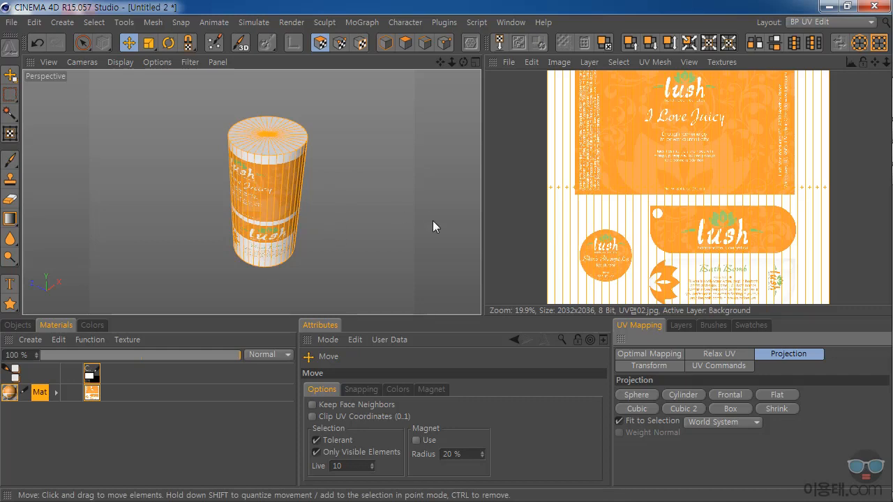
Try the Frontal projection on the cylinder's UVs, and replace it with Optimal (Cubic) mapping
click(735, 395)
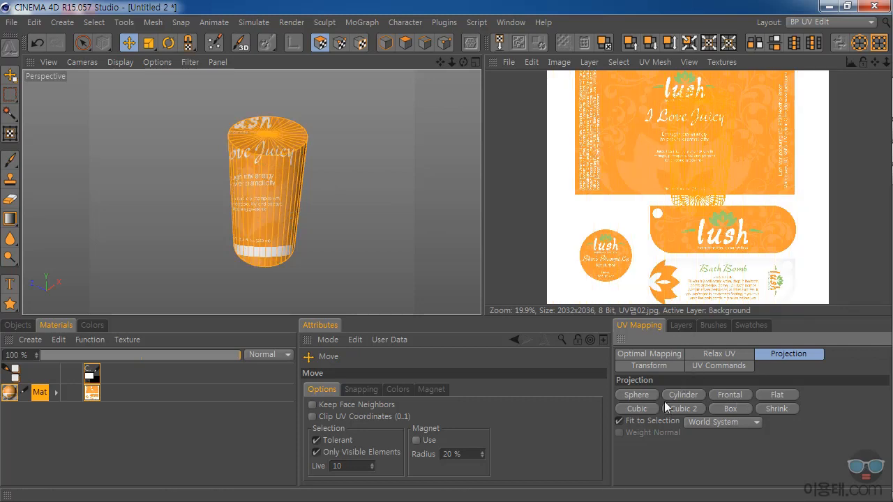
click(657, 354)
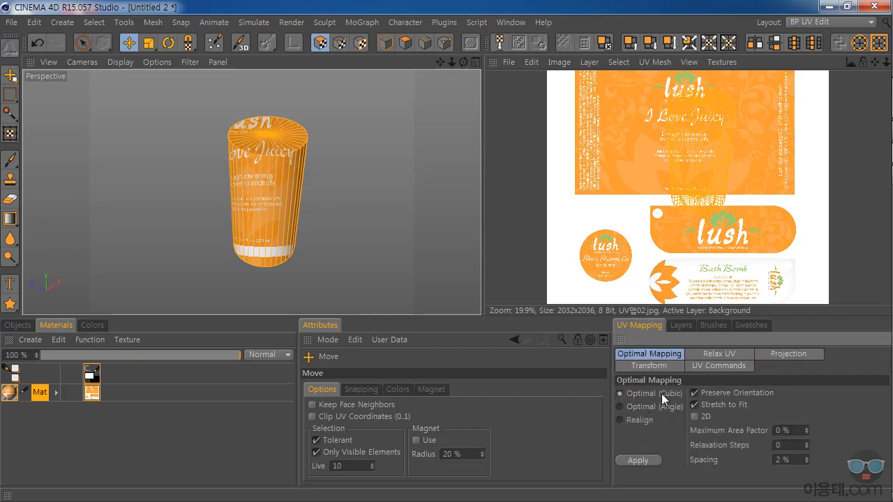
click(639, 460)
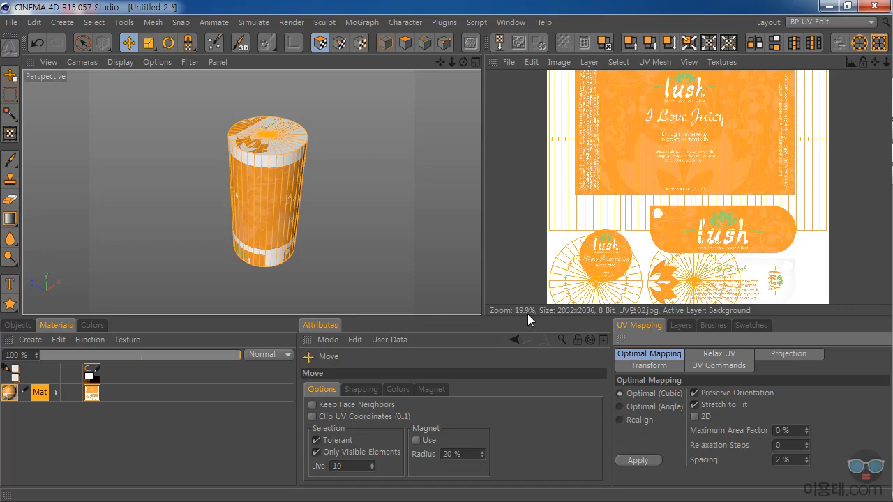
drag(530, 323, 528, 391)
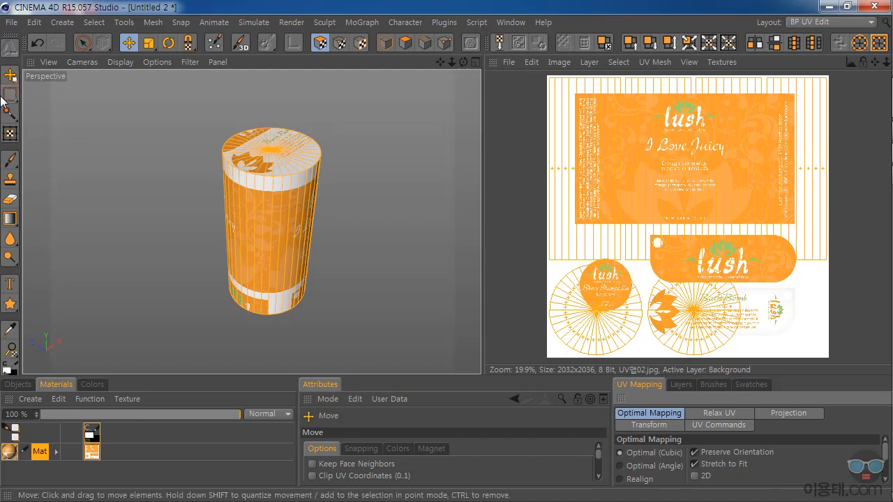
Select the UV polygons of the cylinder's side with a rectangle selection, and hide the Background layer of the texture
click(82, 43)
click(137, 64)
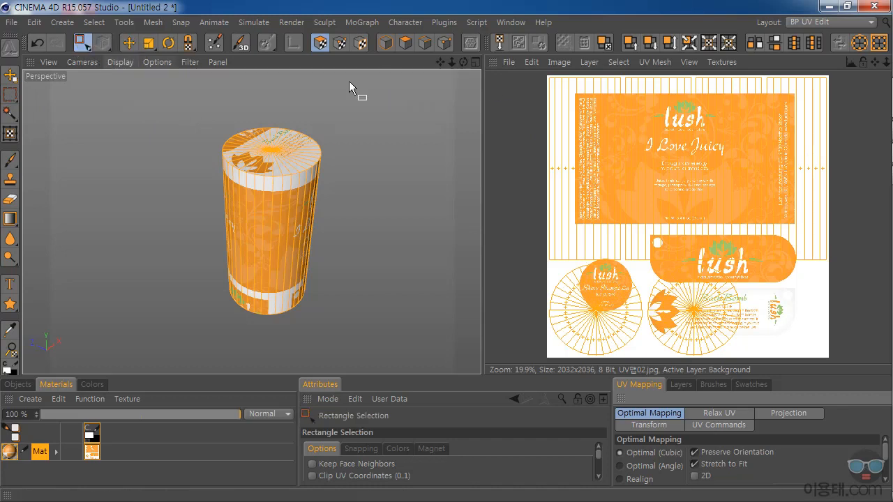
drag(538, 73, 857, 272)
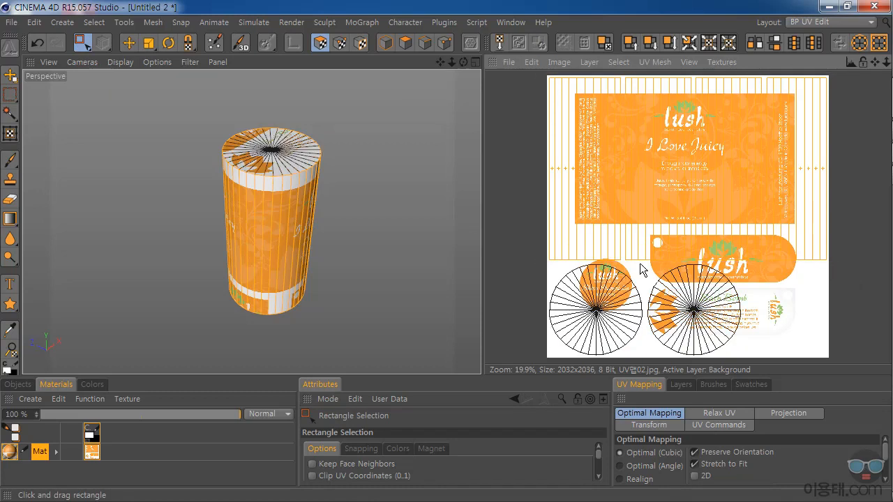
click(682, 385)
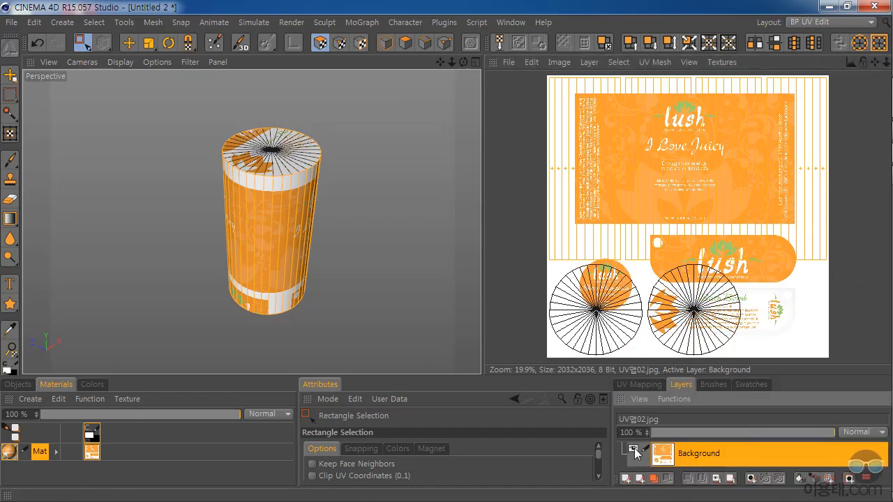
click(634, 449)
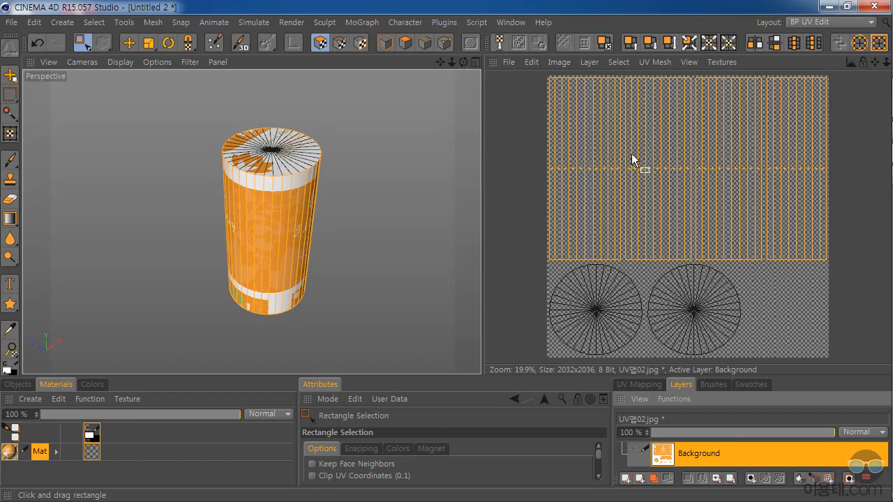
Apply the Cylinder projection to the selected side polygons only, leaving the two cap discs as they are
drag(510, 368, 512, 313)
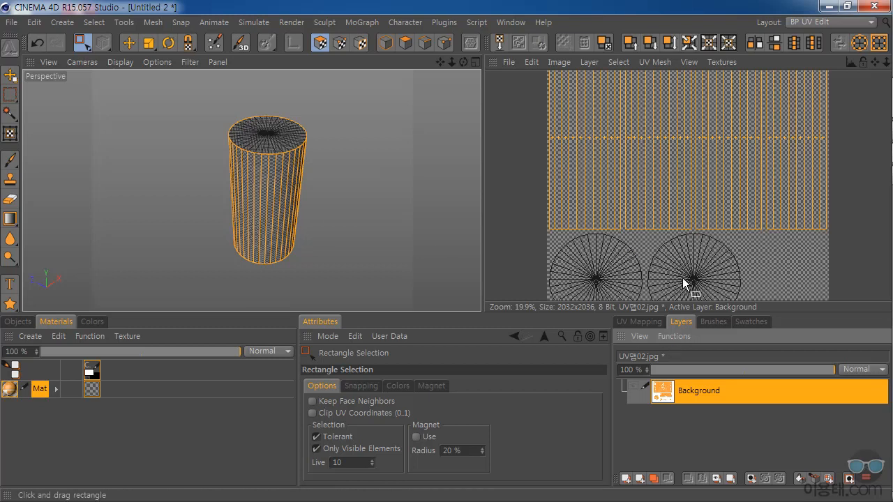
click(635, 322)
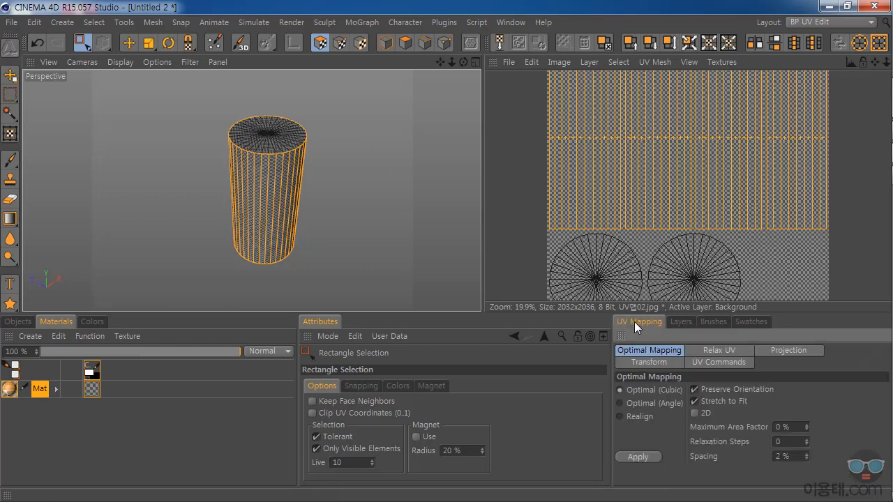
click(681, 322)
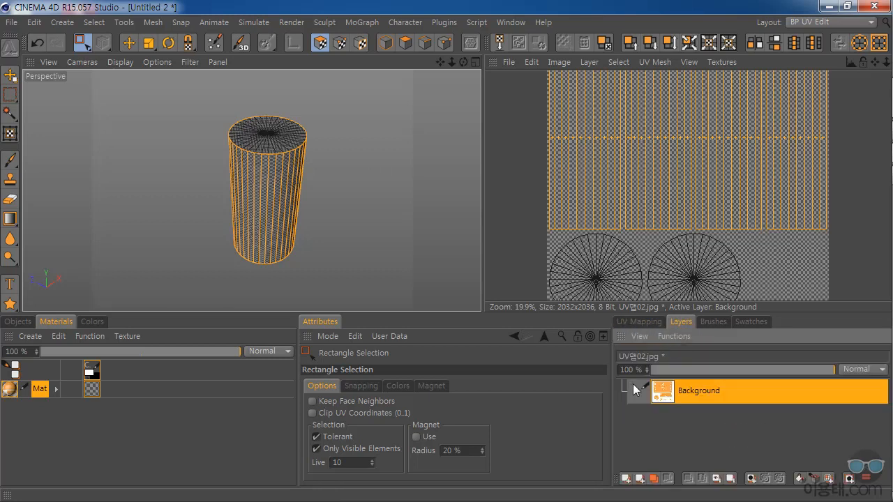
click(635, 322)
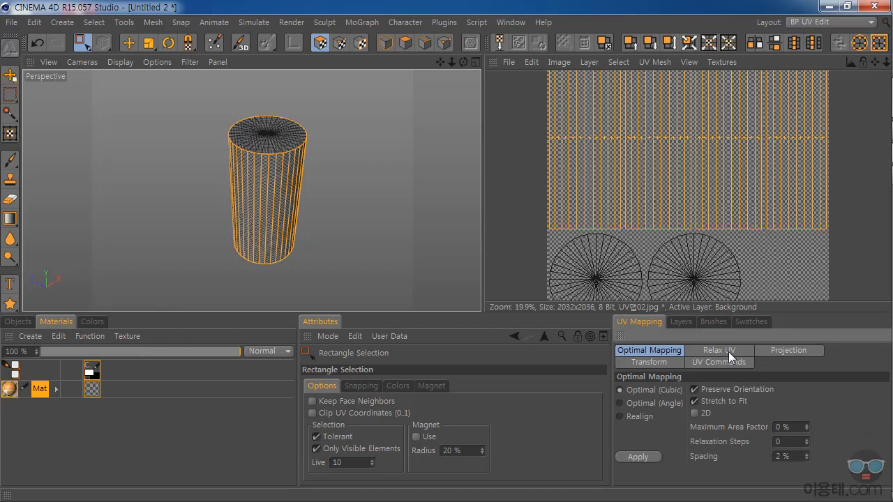
click(793, 353)
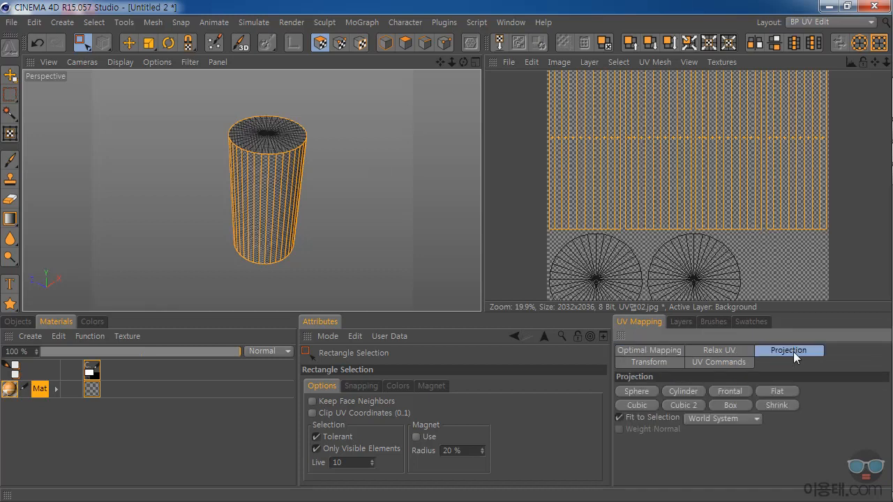
click(685, 392)
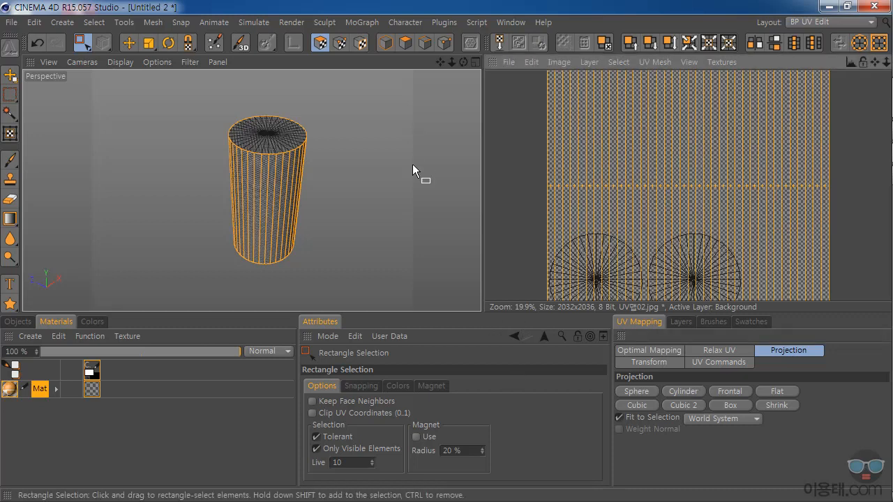
Scale the side UV polygons down uniformly to about two thirds of their size, and show the Background layer again
click(148, 42)
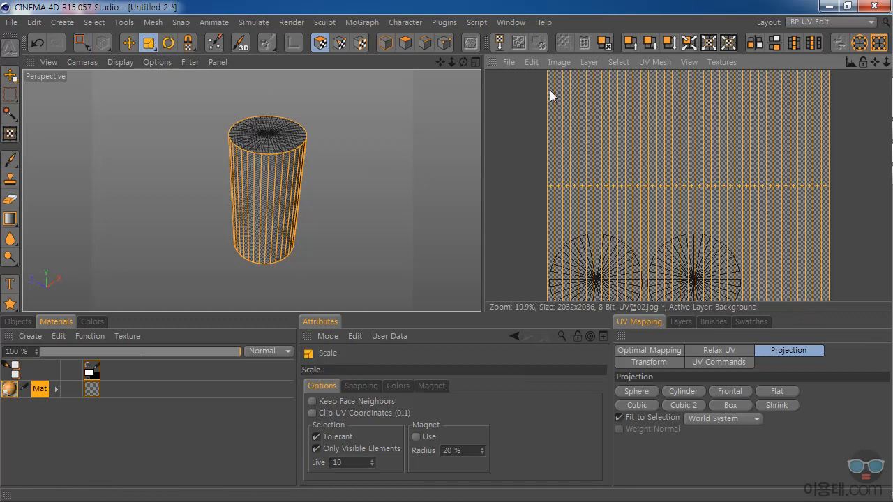
drag(552, 74, 499, 75)
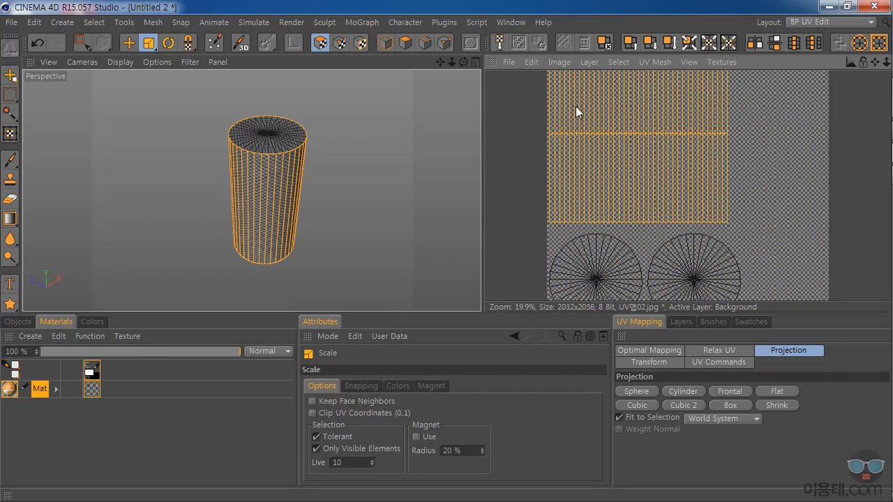
click(682, 323)
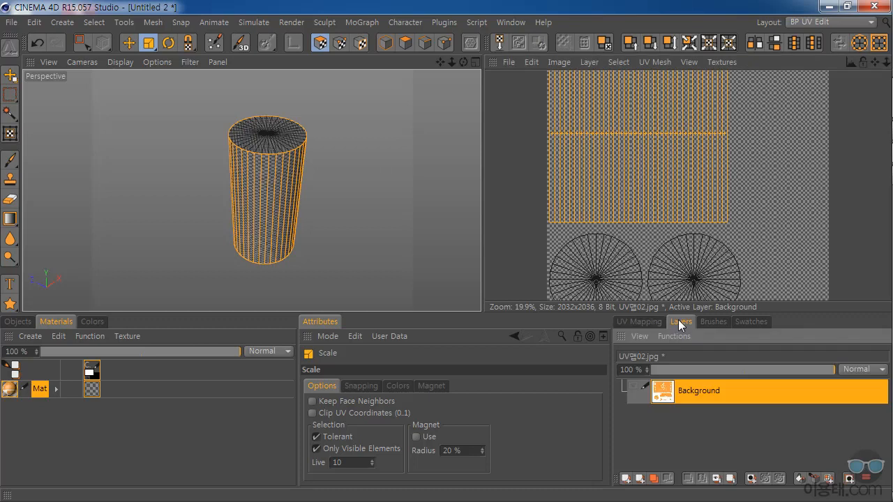
click(632, 388)
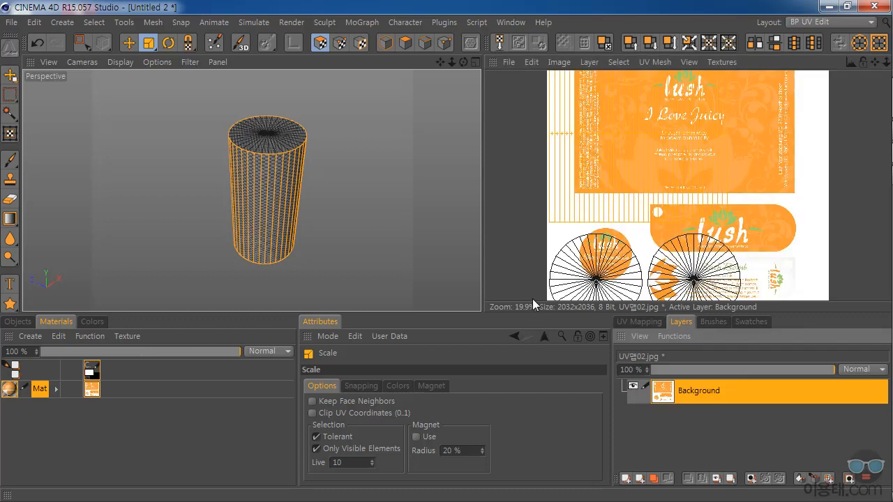
Move the side UV polygons so their upper-left corner meets the corner of the large "I Love Juicy" label
drag(530, 320, 531, 389)
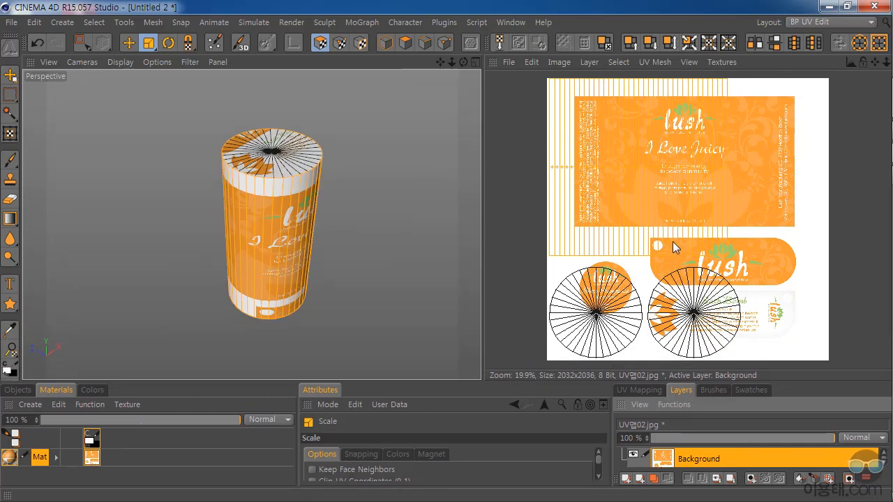
click(128, 43)
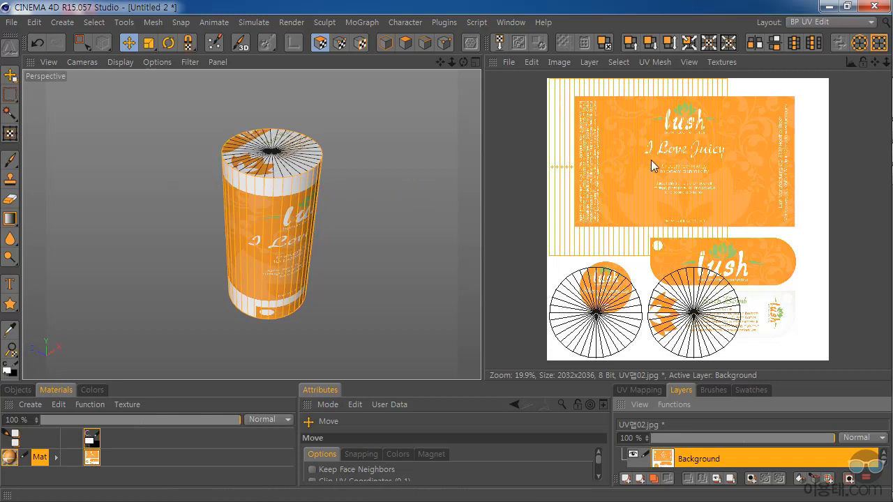
drag(562, 90, 587, 110)
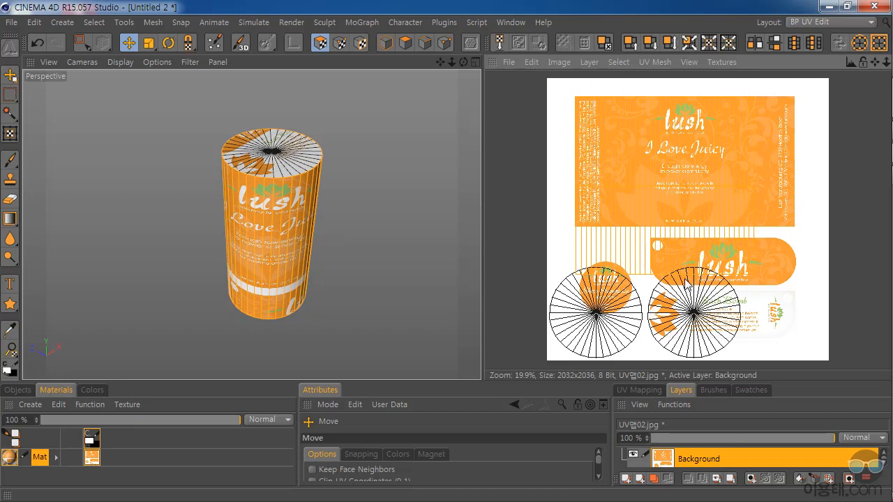
Fit the side UV polygons to the width and height of the "I Love Juicy" label with Non-Uniform Scale, and check the cylinder
click(148, 44)
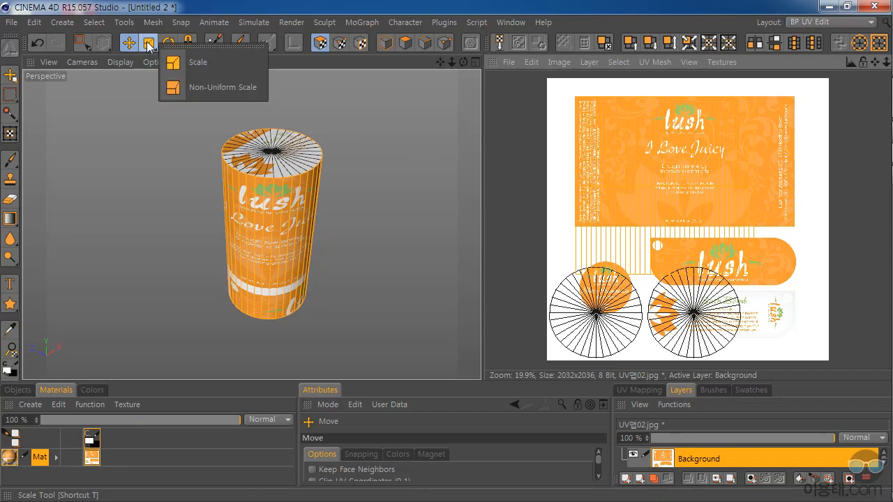
click(227, 87)
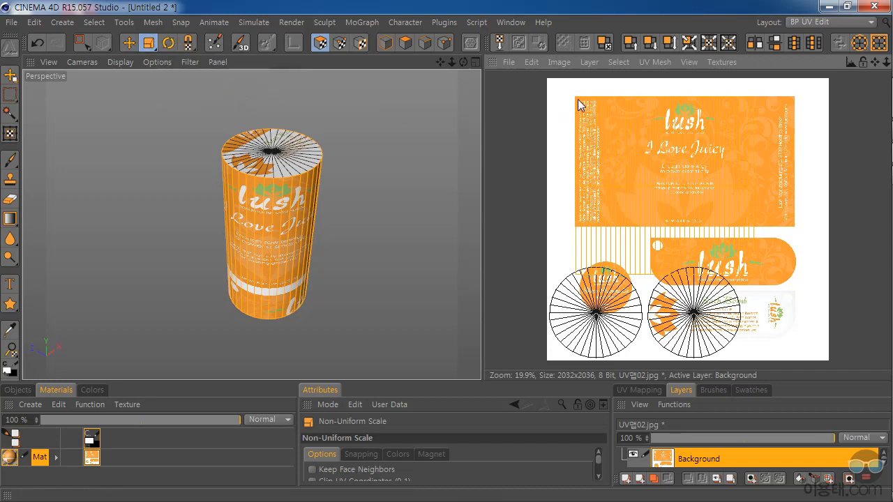
drag(574, 91, 575, 96)
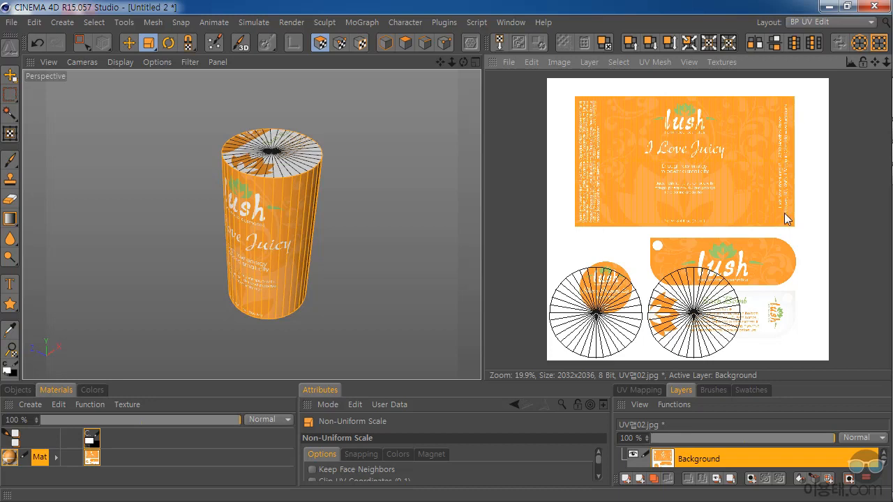
mouse_move(463, 62)
mouse_down()
mouse_move(635, 46)
mouse_move(455, 67)
mouse_move(529, 72)
mouse_move(534, 85)
mouse_move(486, 61)
mouse_up()
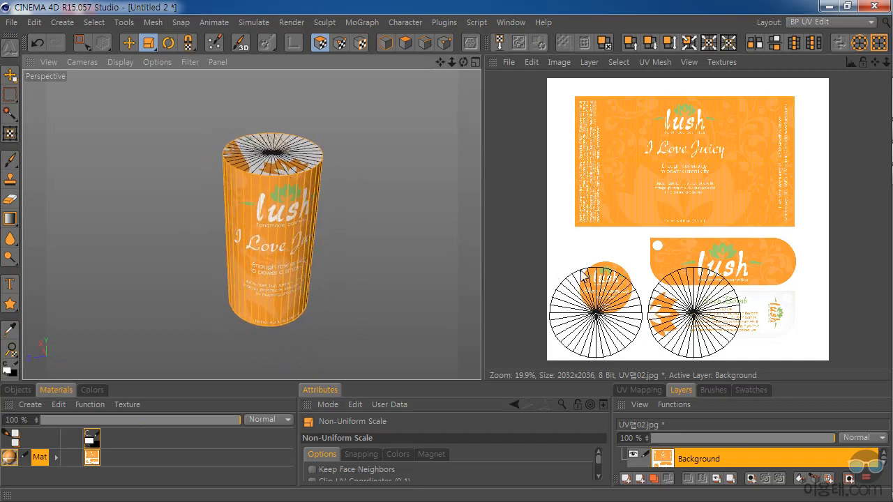
Select the UV polygons of the cylinder's top cap and store them as a polygon selection tag
mouse_move(463, 62)
mouse_down()
mouse_move(464, 78)
mouse_move(464, 31)
mouse_move(461, 77)
mouse_move(445, 73)
mouse_up()
drag(84, 44, 104, 62)
click(250, 178)
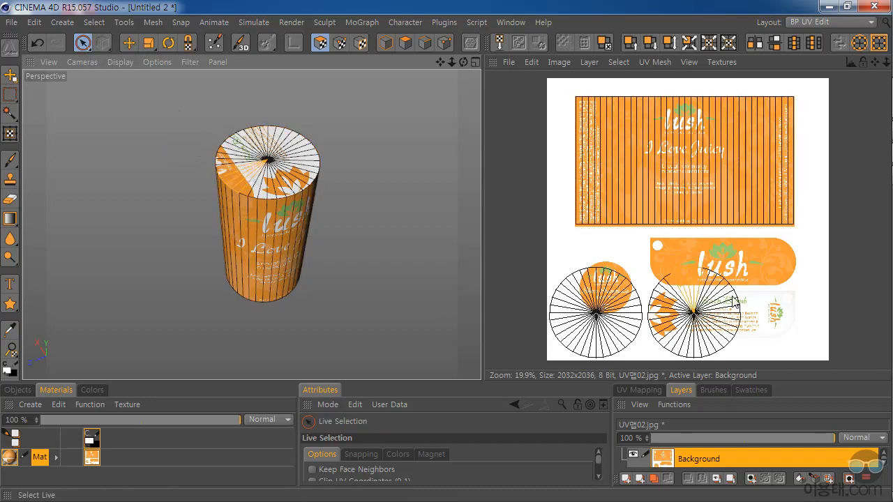
drag(84, 44, 126, 66)
drag(647, 263, 754, 364)
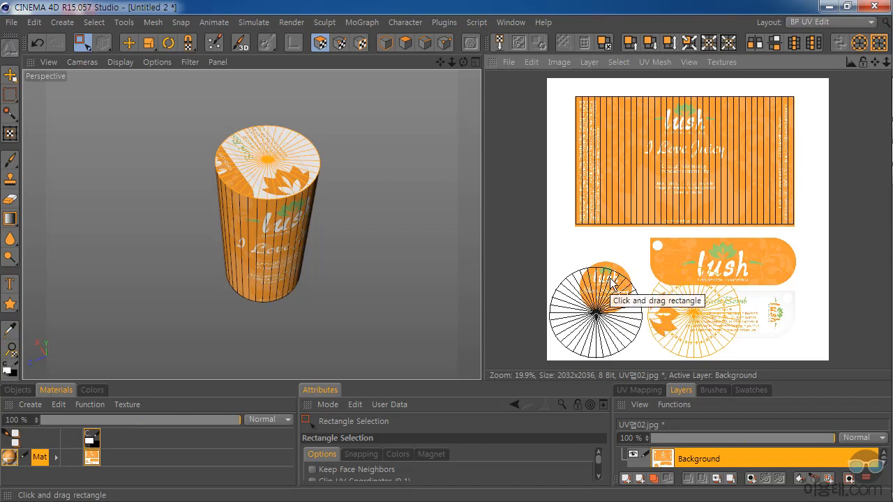
click(93, 22)
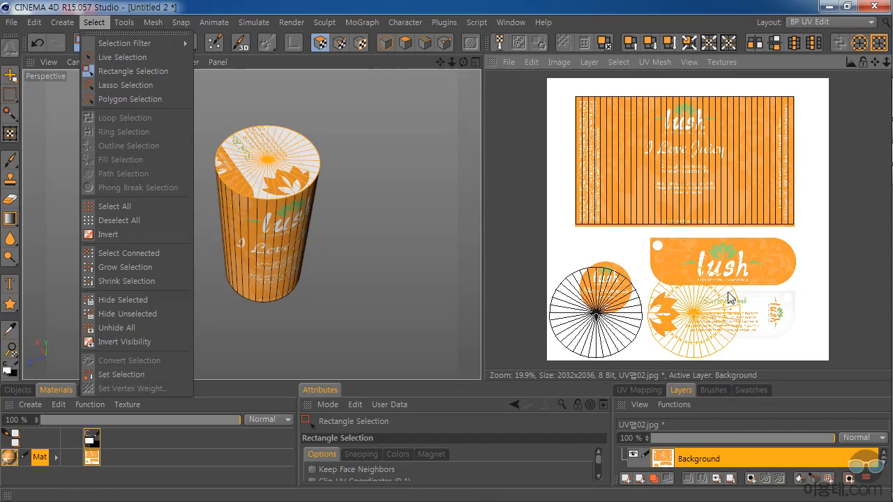
click(114, 375)
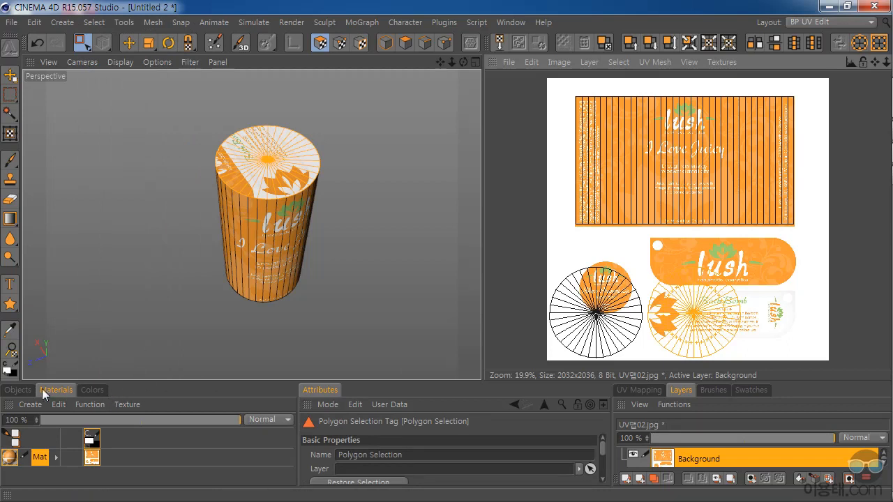
click(19, 391)
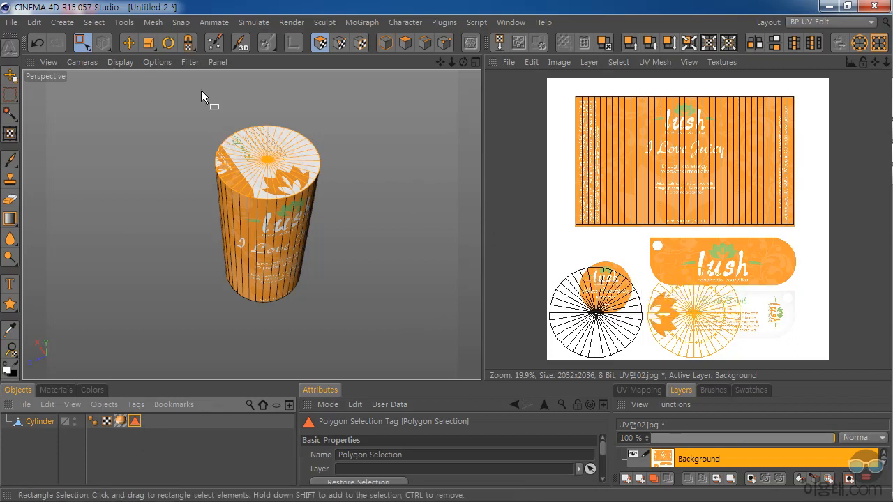
Select the UV polygons of the bottom cap and store them in a second polygon selection tag on the Cylinder
drag(529, 249, 656, 375)
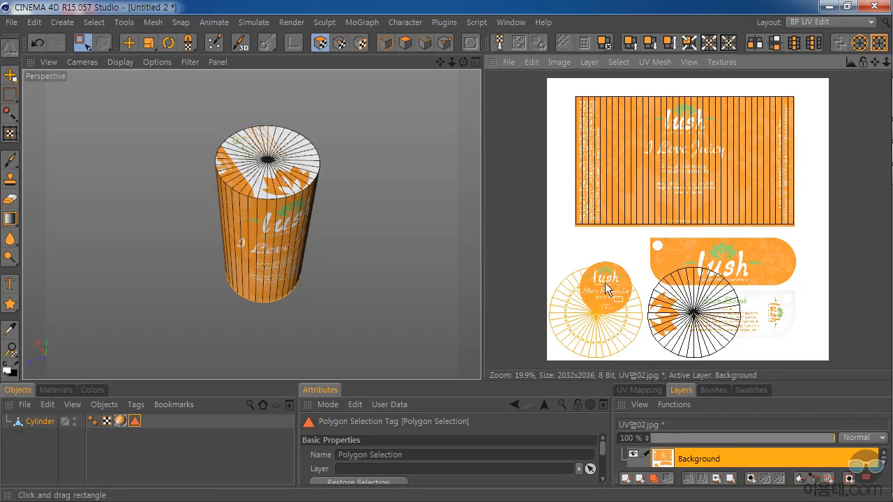
click(135, 440)
click(41, 421)
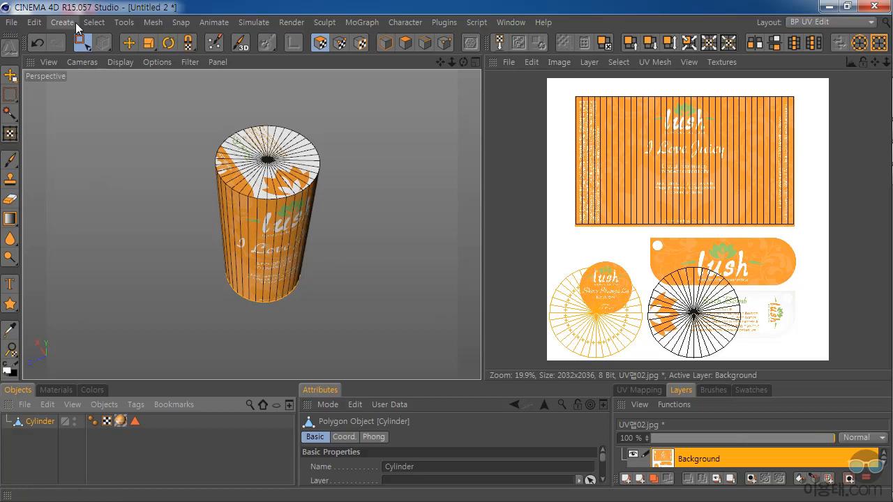
click(93, 22)
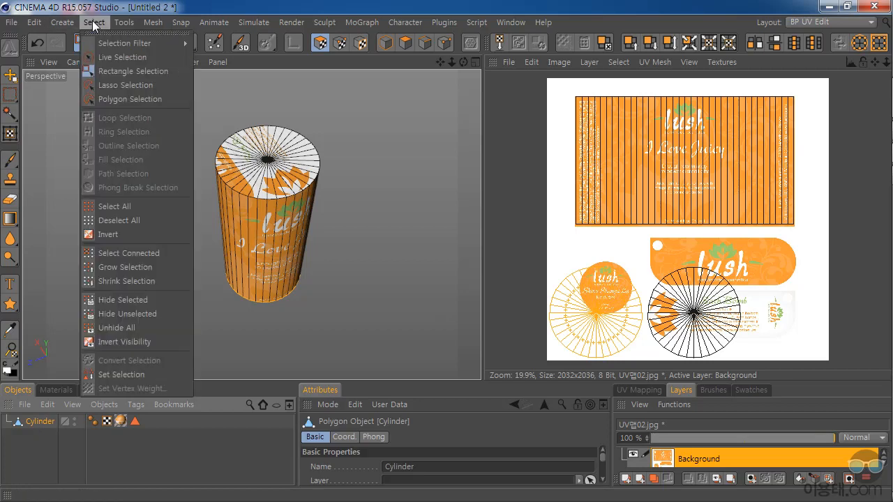
click(130, 373)
click(158, 436)
click(147, 421)
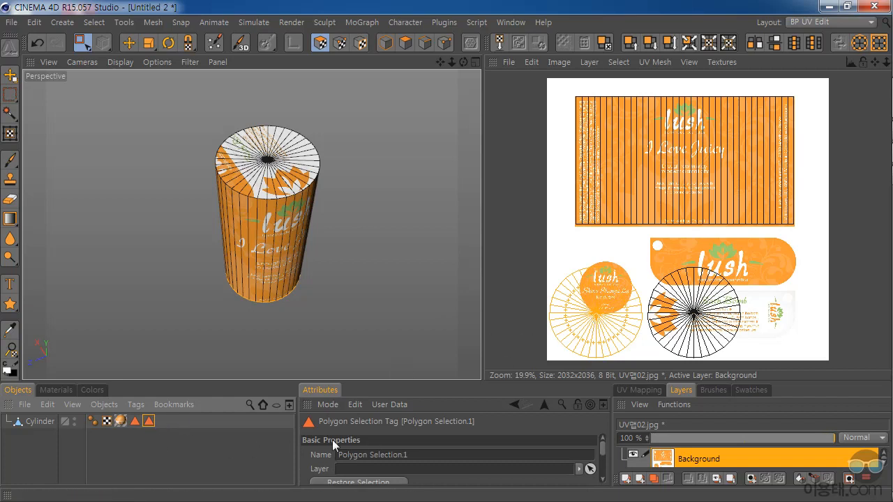
click(160, 453)
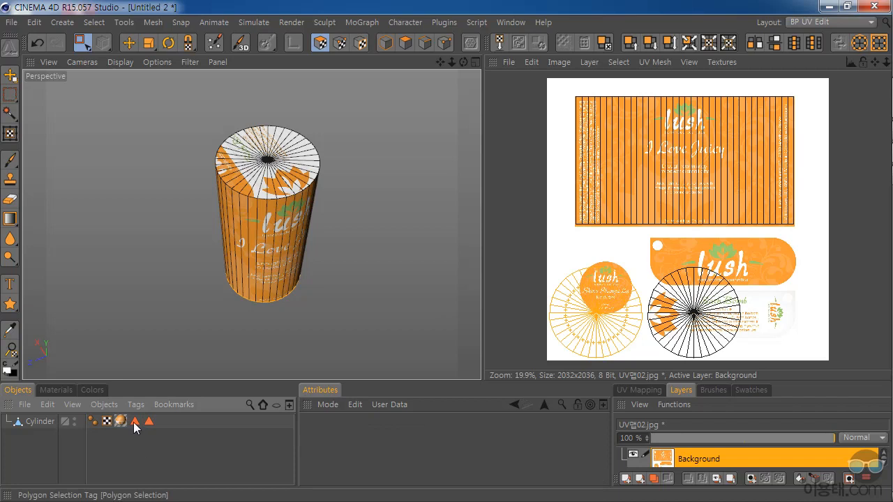
Restore the top cap's polygon selection and move its UVs over the round orange lush label in the texture
click(134, 421)
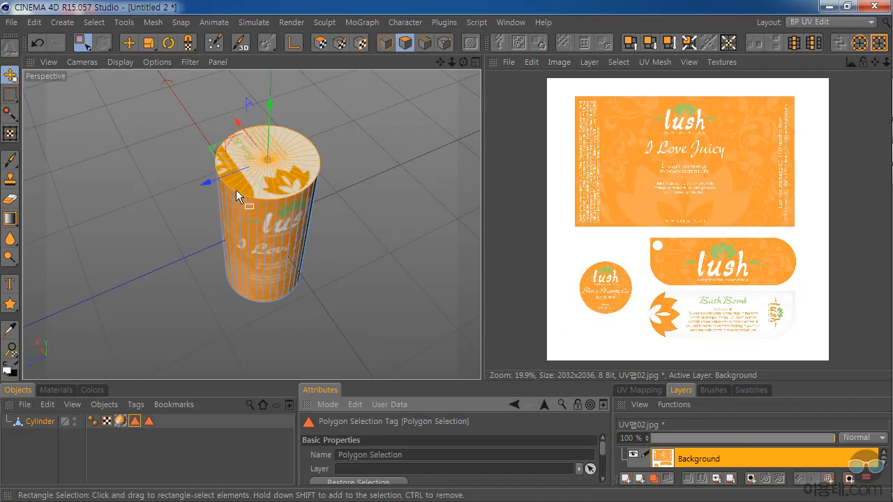
click(321, 44)
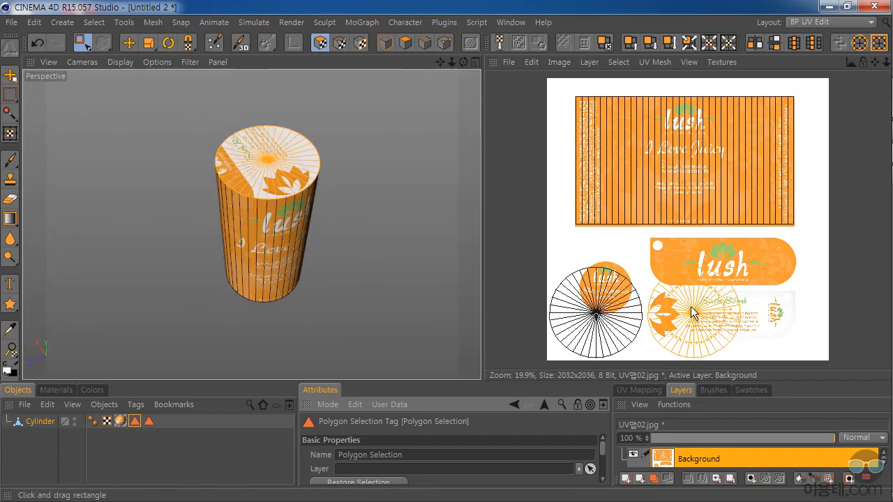
click(128, 43)
drag(689, 315, 602, 293)
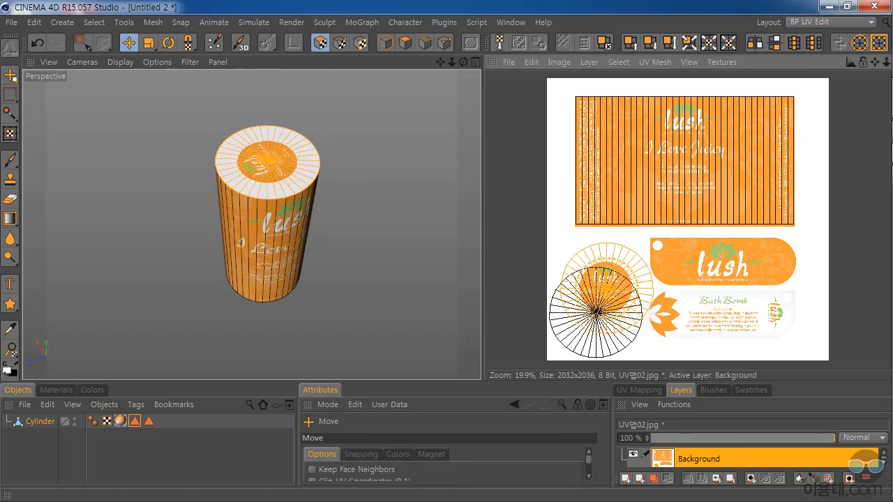
drag(886, 62, 882, 55)
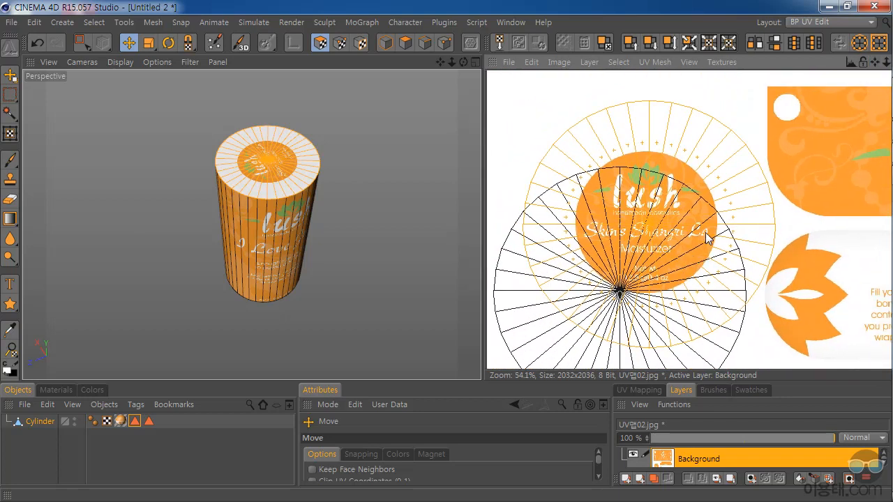
drag(744, 208, 741, 206)
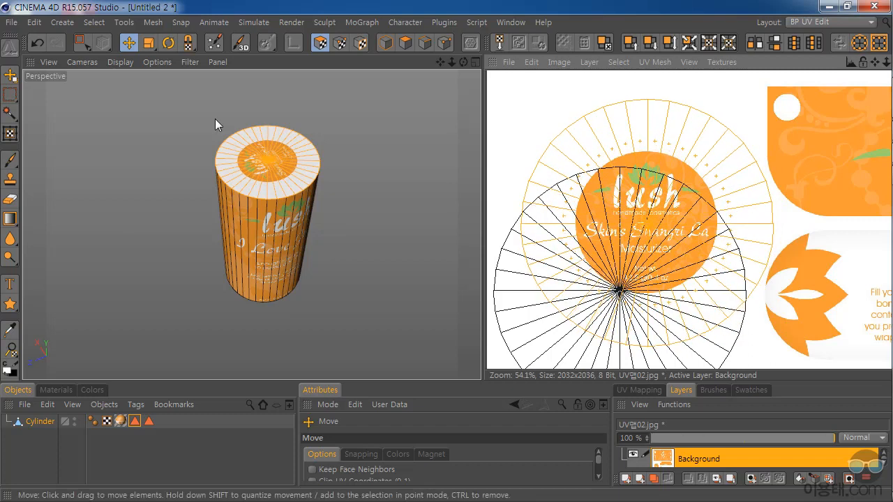
Scale the top cap's UVs down to the size of the round lush label and centre them on it
drag(148, 43, 198, 63)
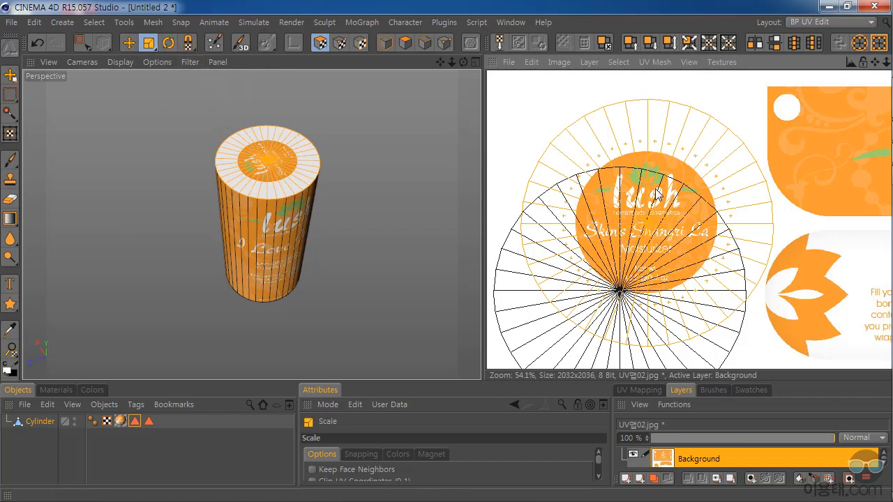
drag(741, 208, 678, 209)
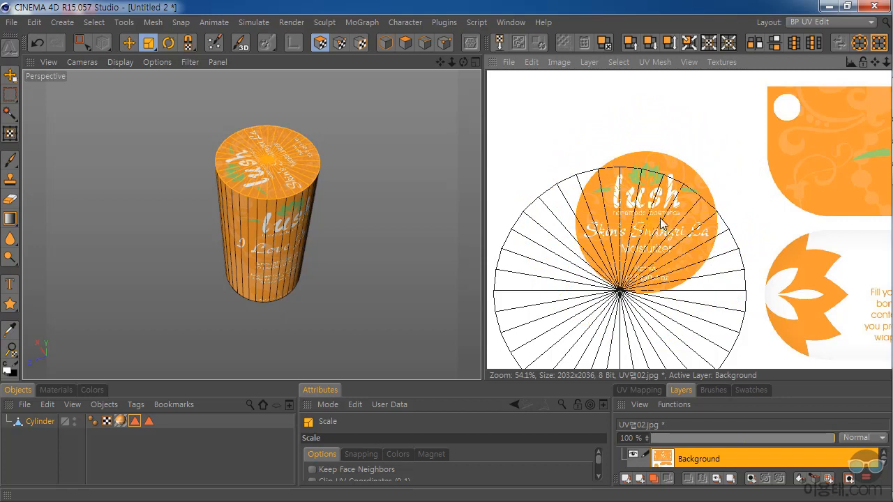
click(129, 42)
drag(646, 199, 649, 198)
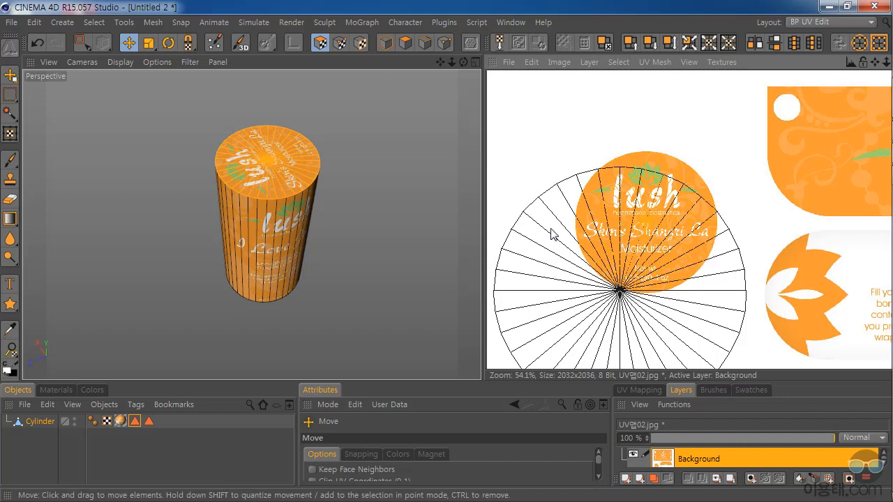
Rotate the top cap's UVs until its lush lettering lines up with the front of the cylinder's side label
drag(463, 61, 419, 59)
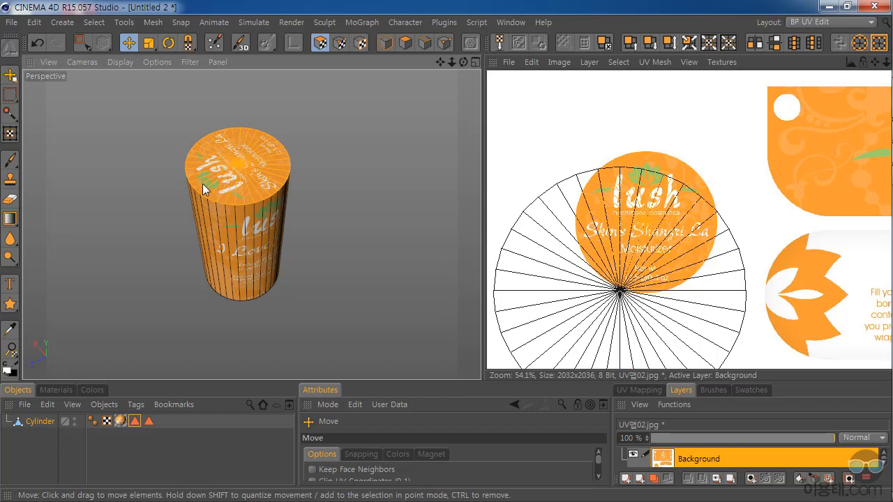
drag(463, 62, 206, 67)
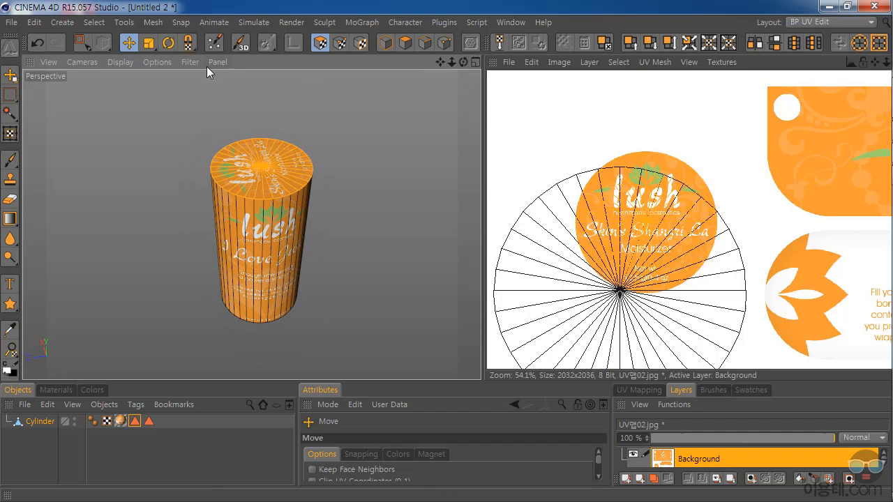
click(168, 42)
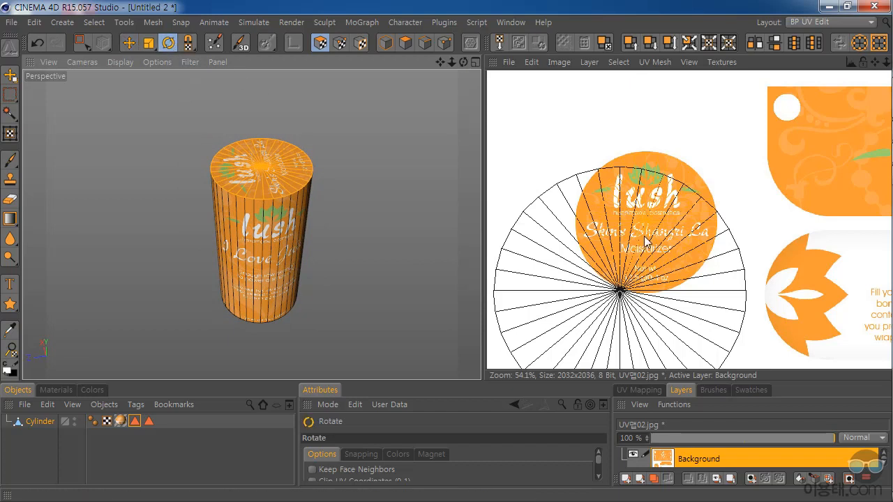
mouse_move(640, 253)
mouse_down()
mouse_move(631, 267)
mouse_move(634, 257)
mouse_up()
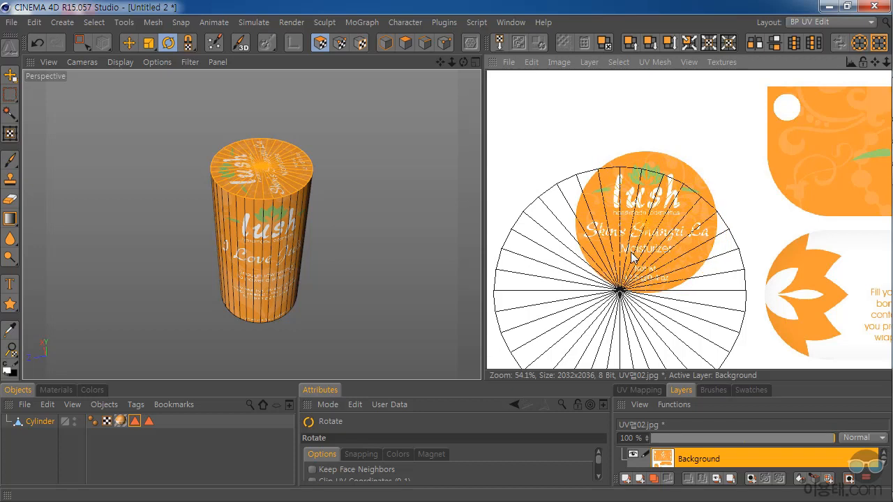
drag(645, 220, 645, 220)
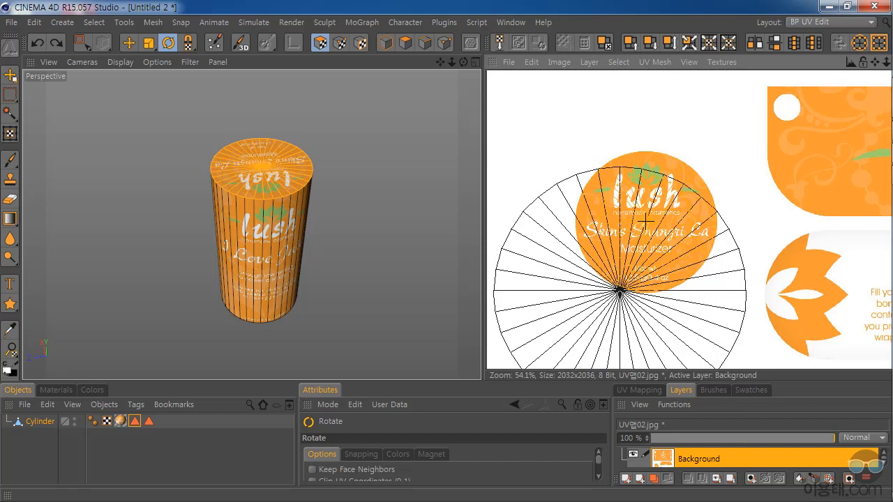
Restore the bottom cap's polygon selection and move its UVs over the same round lush label
mouse_move(463, 62)
mouse_down()
mouse_move(474, 64)
mouse_move(463, 62)
mouse_up()
drag(464, 62, 434, 17)
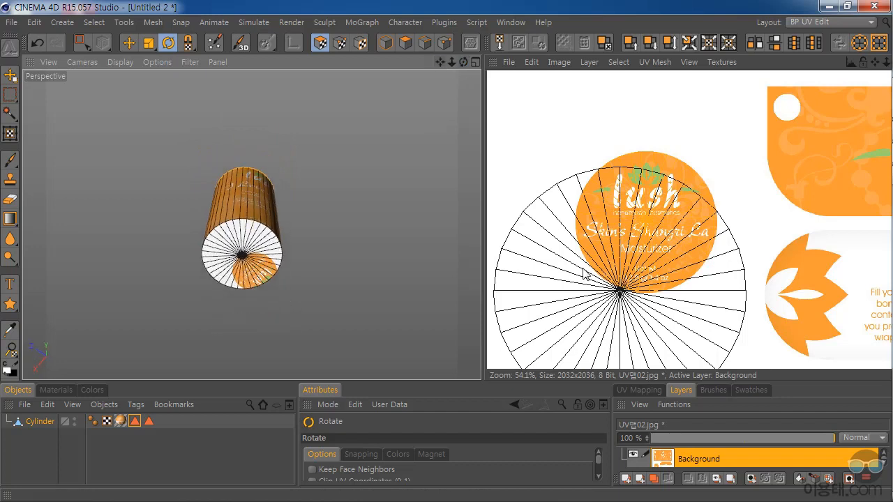
click(150, 422)
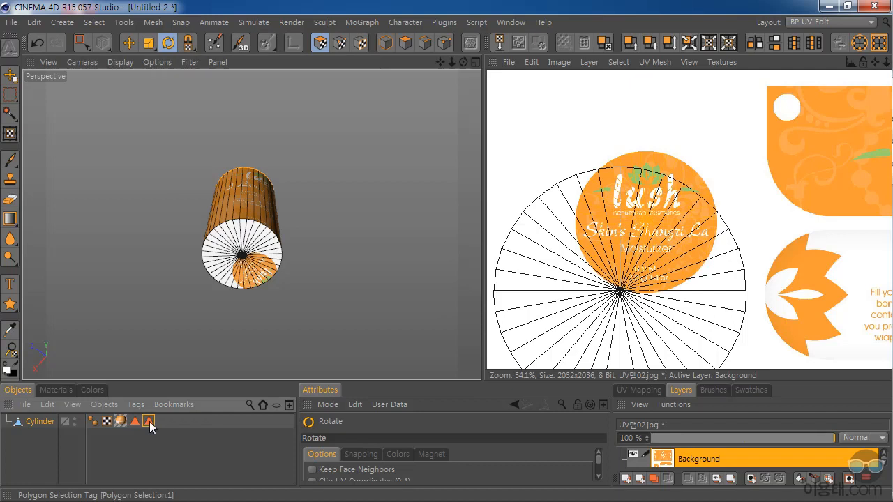
click(320, 44)
drag(620, 293, 617, 290)
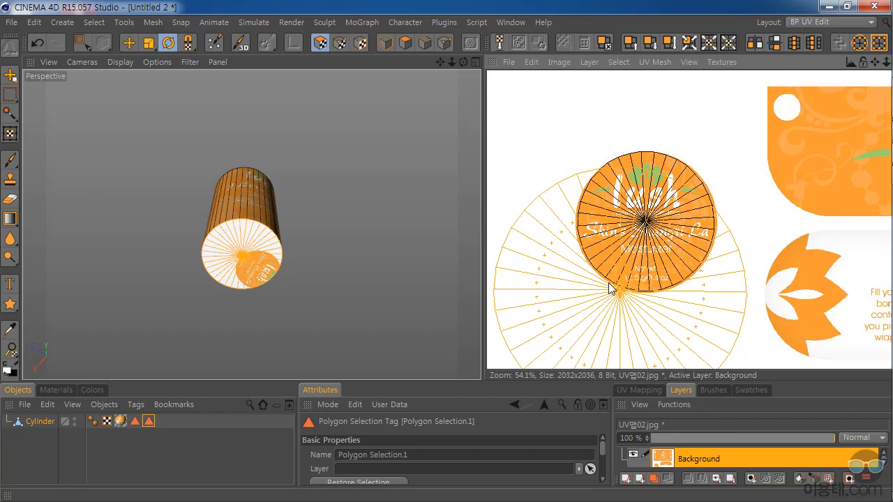
click(129, 44)
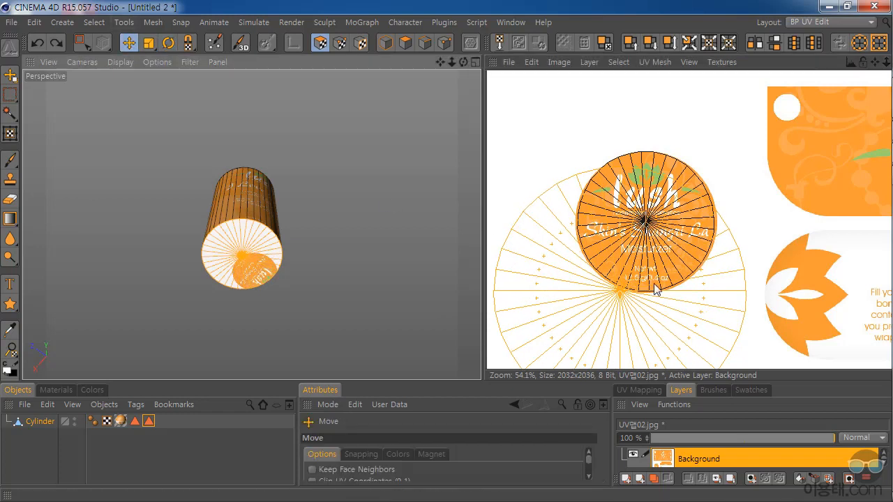
drag(618, 299, 645, 233)
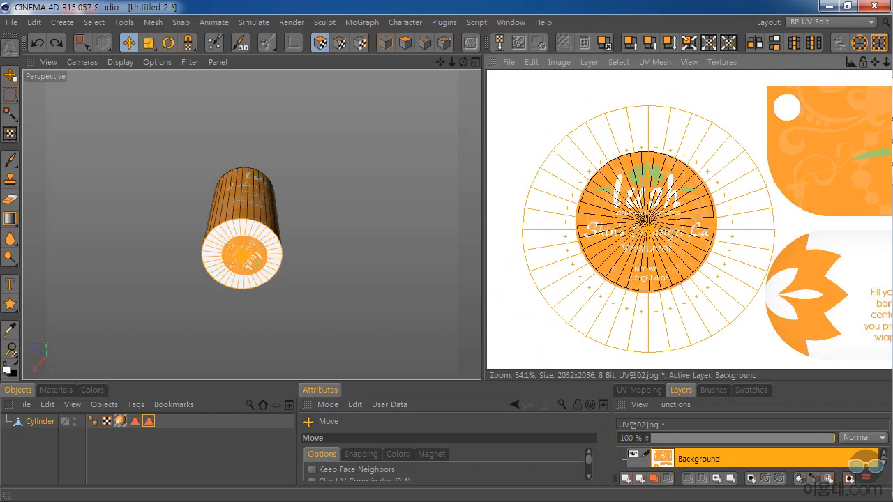
Scale the bottom cap's UVs down to the round label's size and centre them on the artwork
key(t)
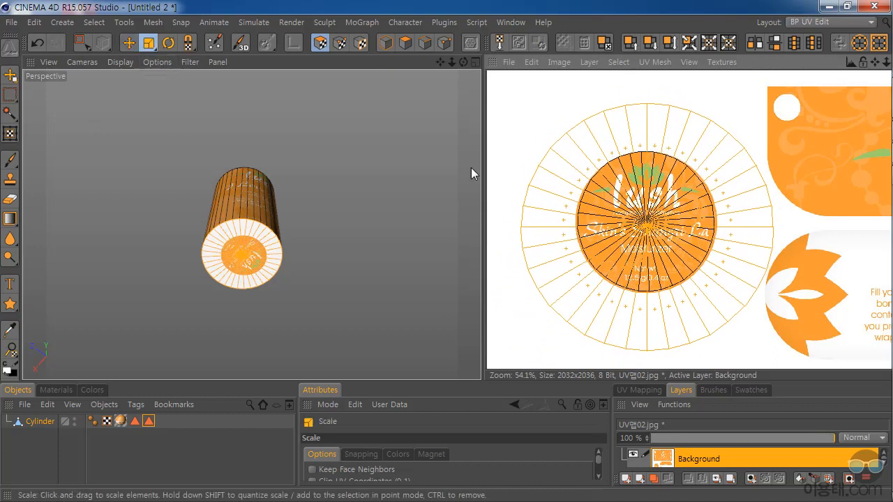
mouse_move(648, 228)
mouse_down()
mouse_move(590, 228)
mouse_move(645, 227)
mouse_up()
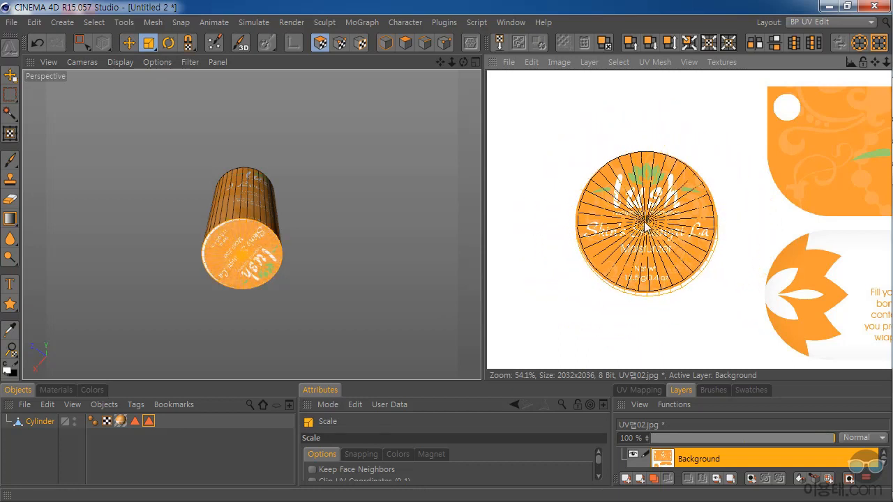
key(e)
drag(653, 236, 654, 232)
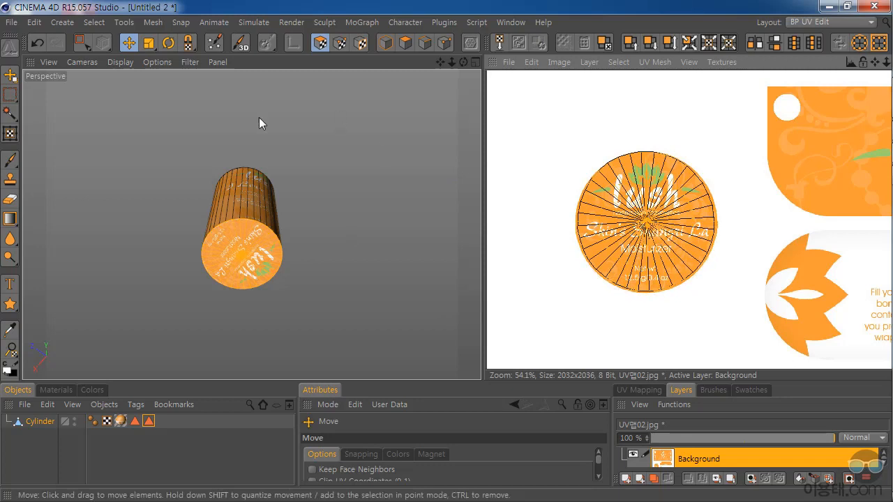
Rotate the bottom cap's UVs until the lush lettering sits upright on the cylinder's underside
click(168, 42)
drag(648, 224, 703, 224)
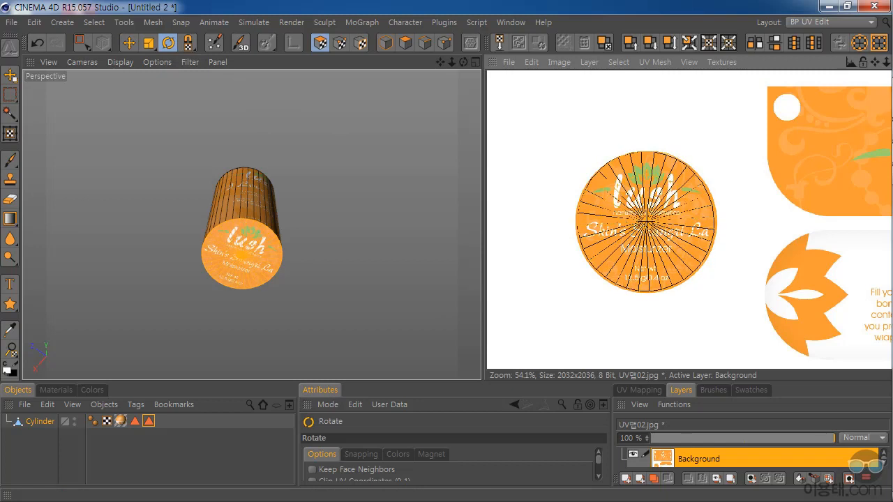
Examine the label mapping on the cylinder's top and side alongside the complete UV layout
mouse_move(462, 61)
mouse_down()
mouse_move(463, 38)
mouse_move(459, 66)
mouse_move(460, 58)
mouse_up()
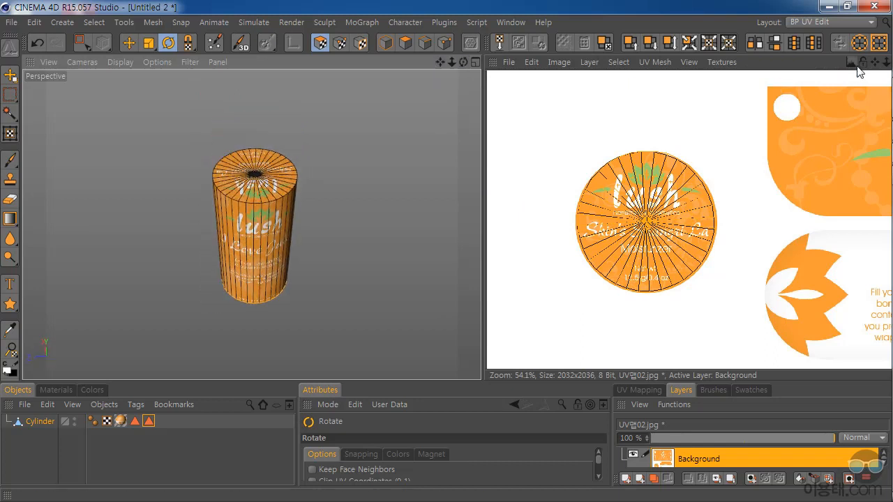
drag(875, 65, 809, 119)
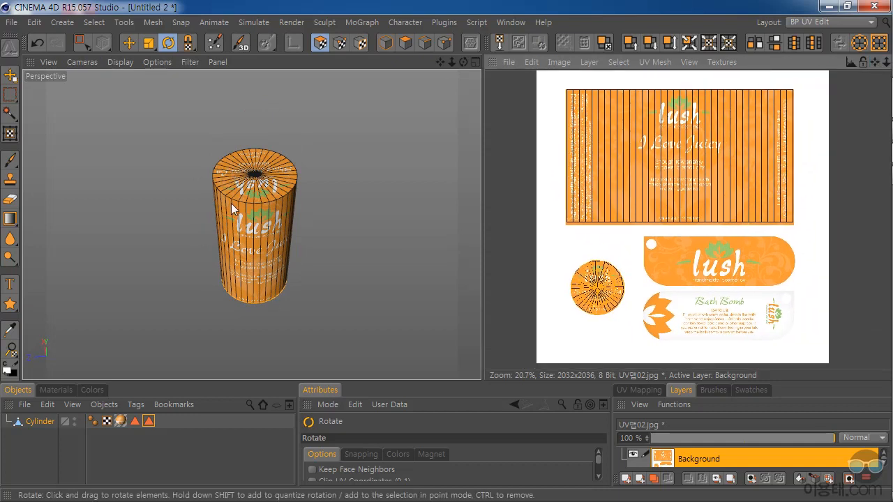
scroll(262, 275, up, 5)
mouse_move(441, 63)
mouse_down()
mouse_move(439, 81)
mouse_move(412, 64)
mouse_move(455, 67)
mouse_up()
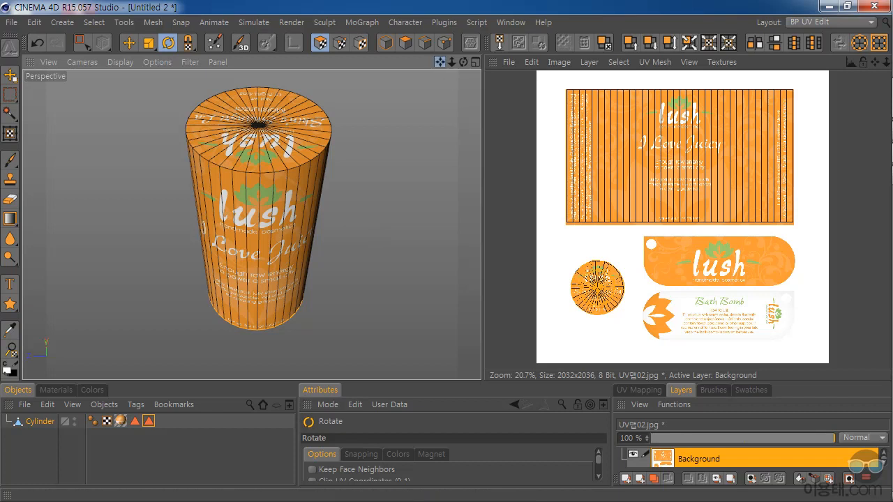
drag(440, 62, 430, 64)
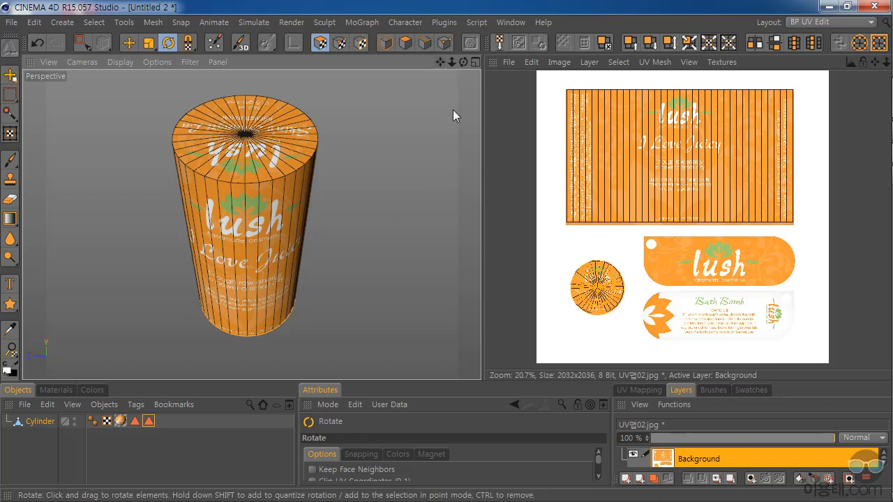
drag(462, 62, 465, 164)
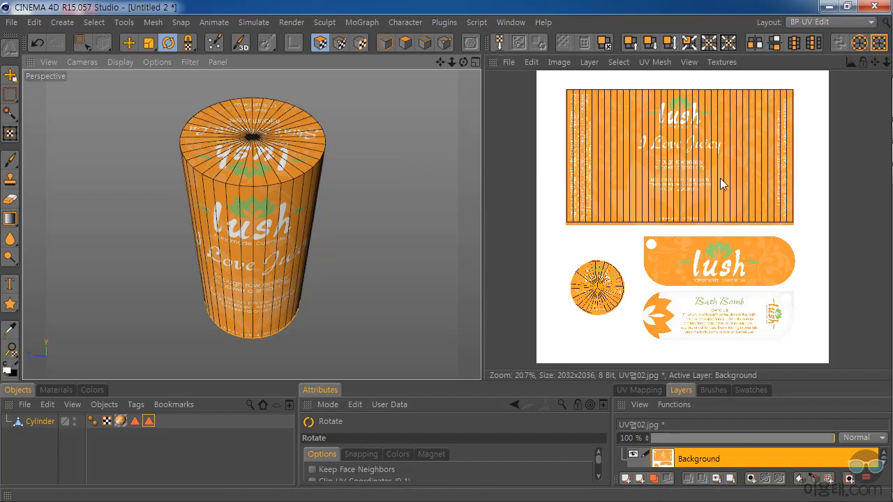
click(505, 62)
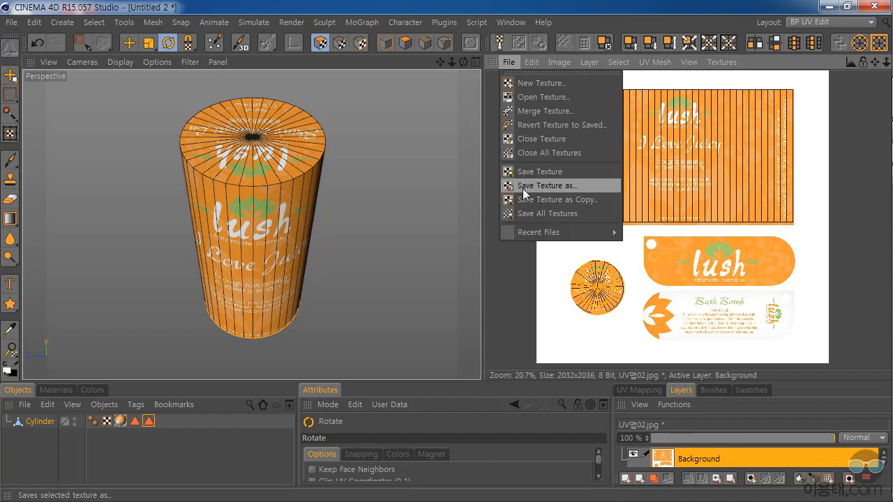
click(699, 7)
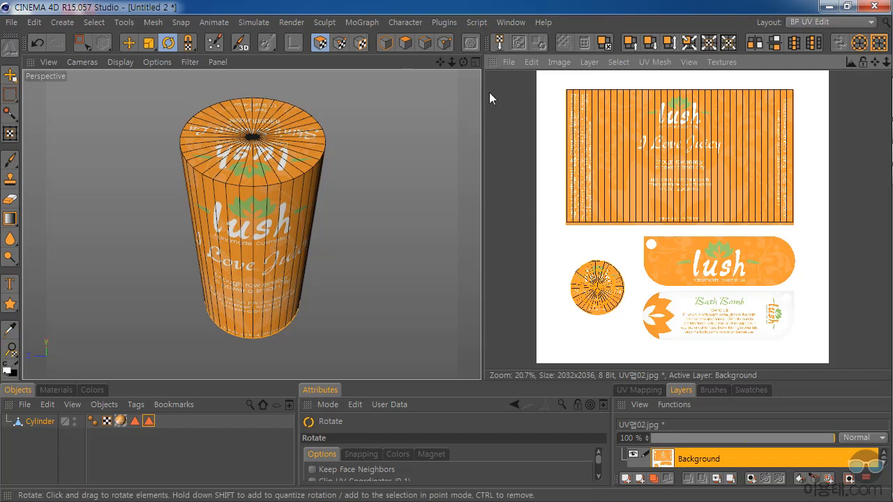
Switch to the Standard layout and create a new project
click(799, 20)
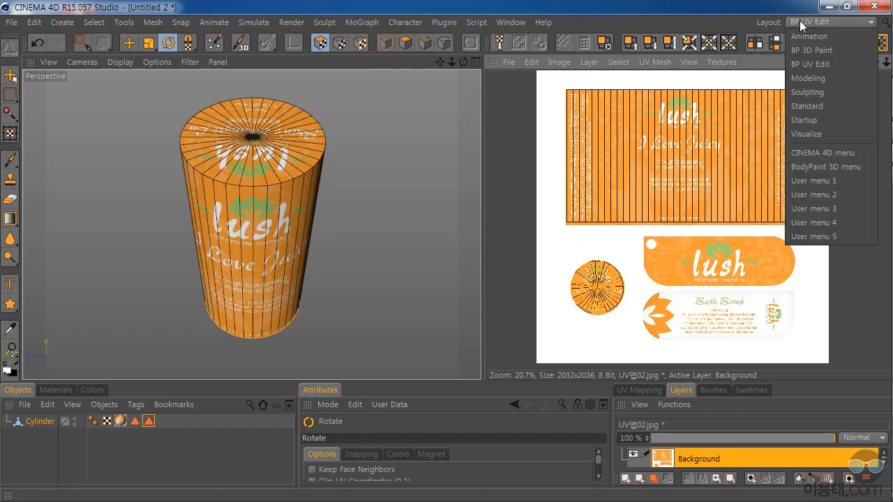
click(814, 107)
click(9, 23)
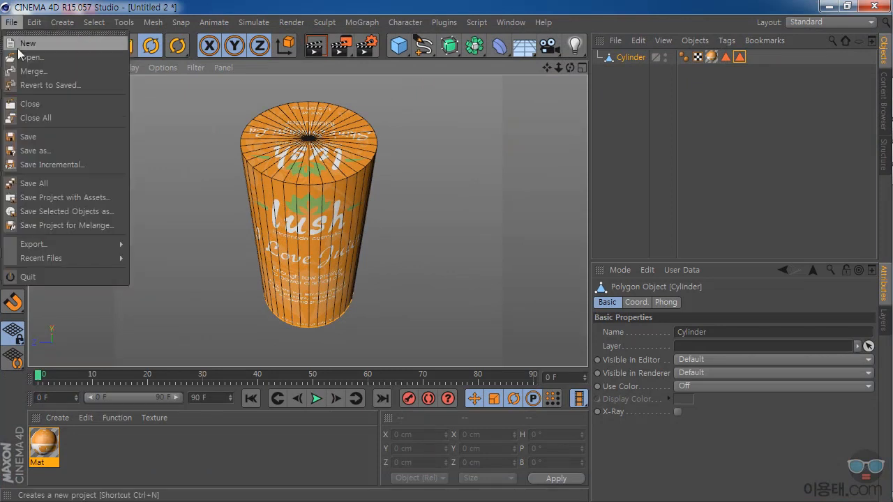
click(31, 44)
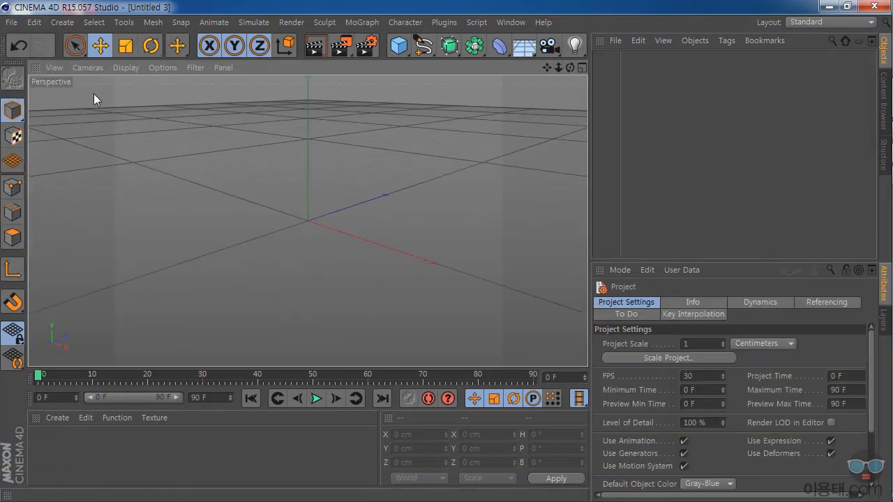
Add a cube primitive with its default dimensions to the empty scene
click(398, 45)
click(536, 67)
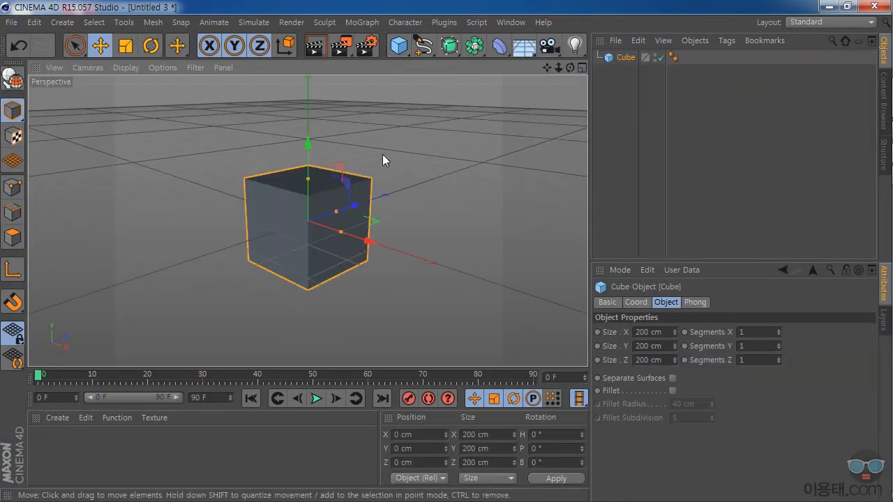
scroll(294, 228, up, 1)
scroll(294, 233, up, 2)
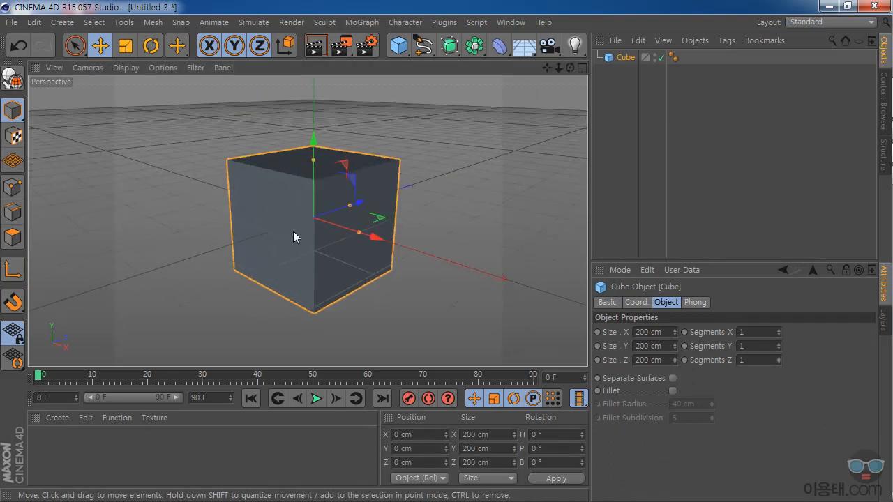
scroll(296, 211, up, 2)
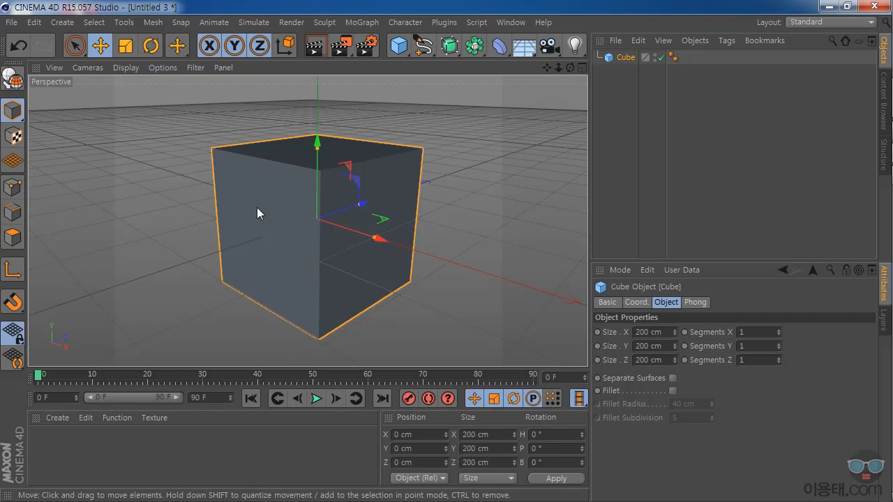
Make the cube editable, create a new material, and open its Color channel settings
click(11, 81)
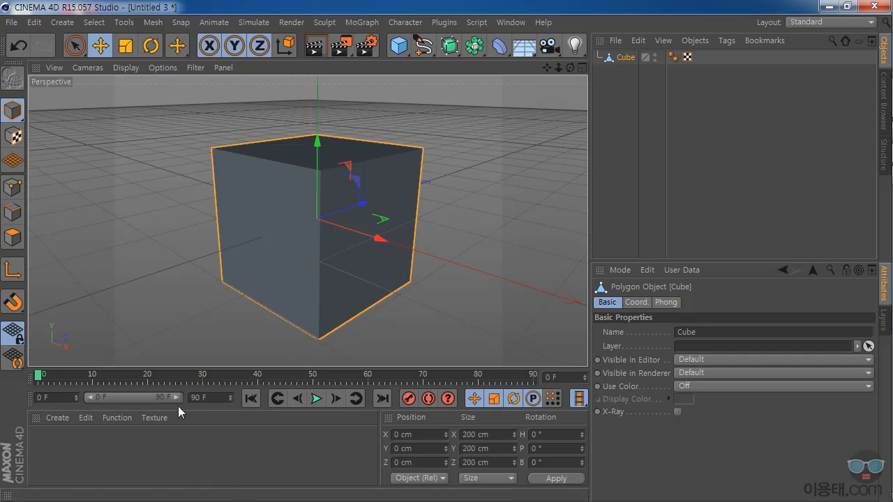
double_click(30, 450)
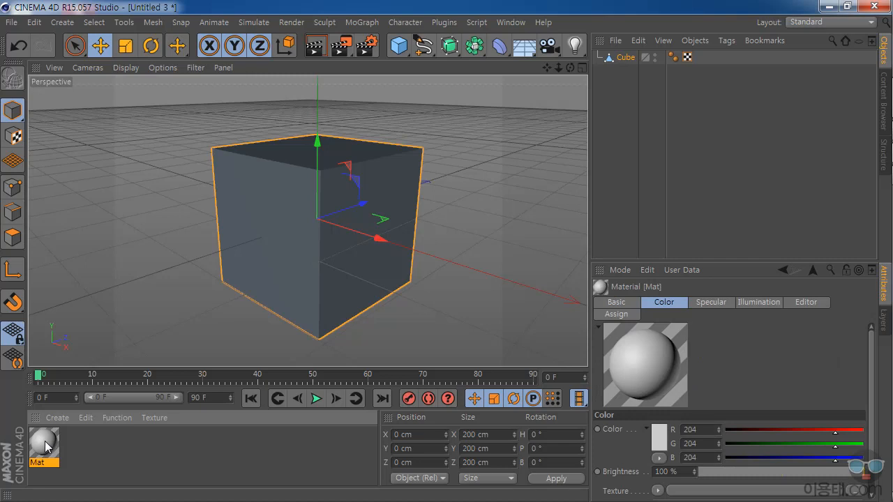
double_click(46, 447)
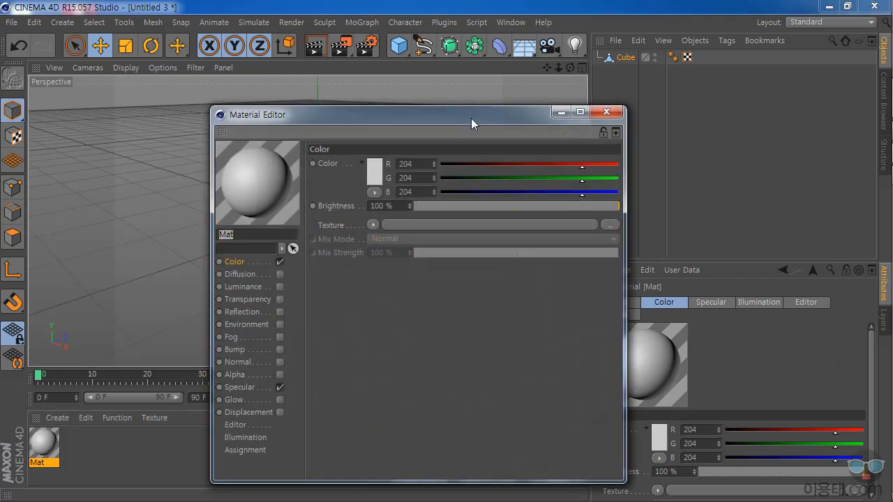
drag(470, 115, 606, 113)
click(374, 259)
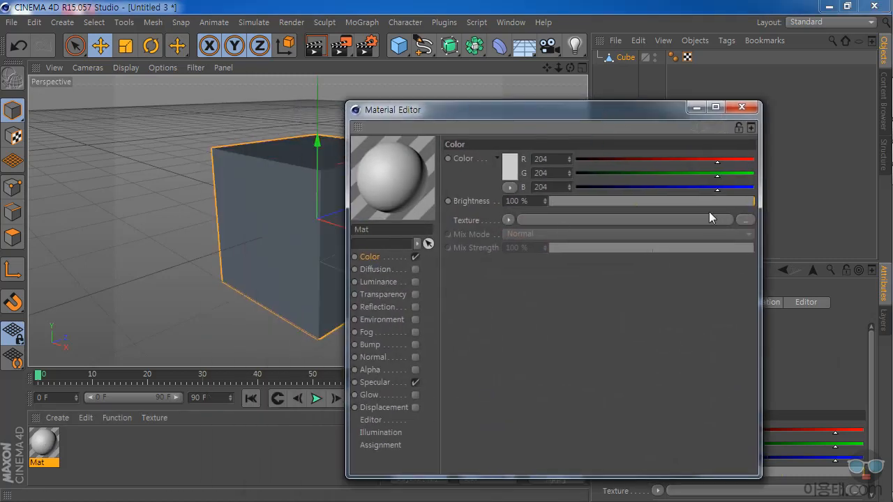
Load the 우드 wood image as the material's color texture without copying it to the project location
click(743, 221)
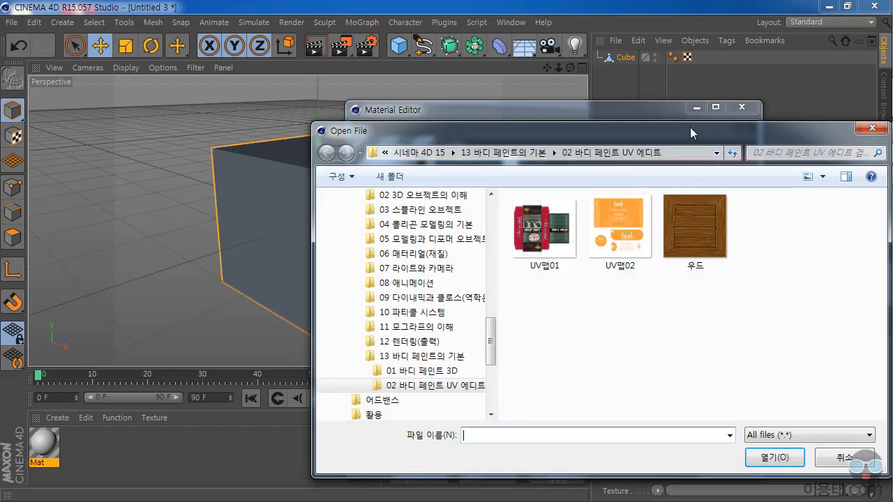
drag(690, 127, 605, 113)
click(628, 216)
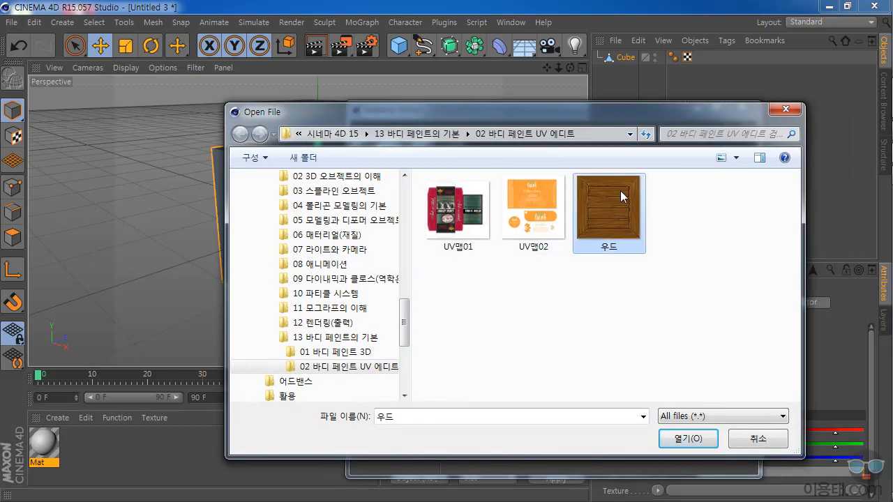
click(686, 437)
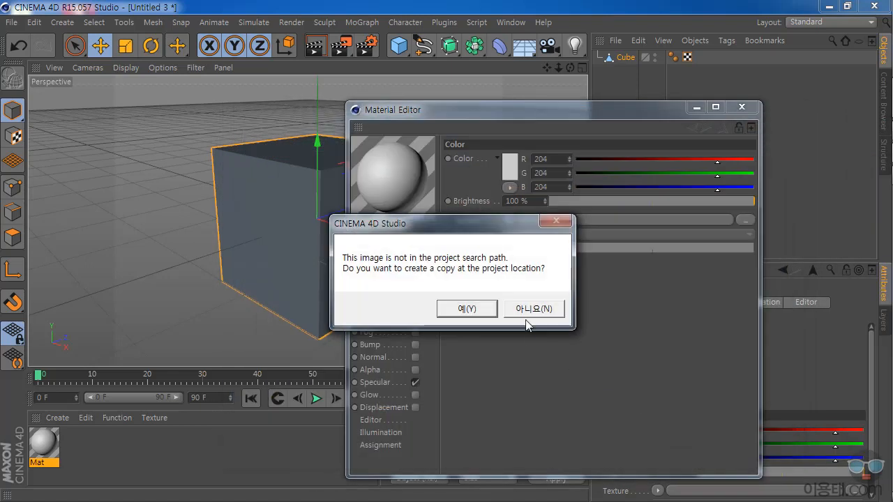
click(538, 307)
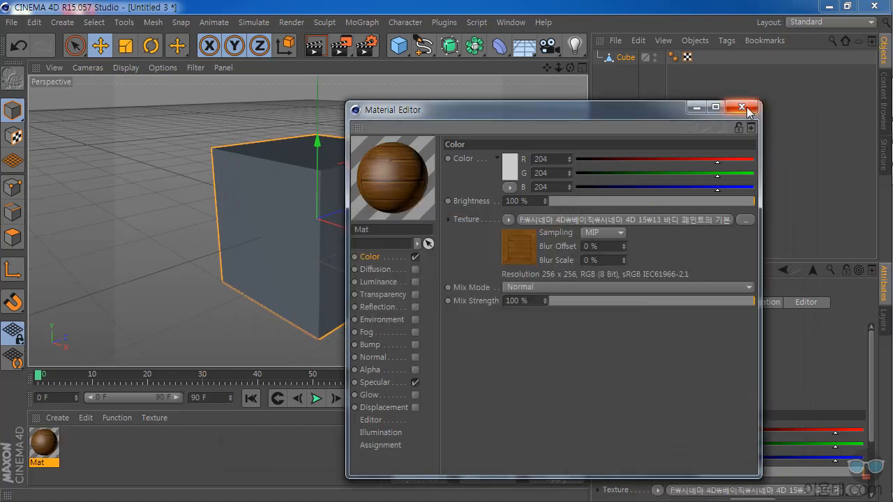
click(749, 109)
Apply the wood material to the cube and inspect the texture on its top and side faces
drag(49, 444, 279, 255)
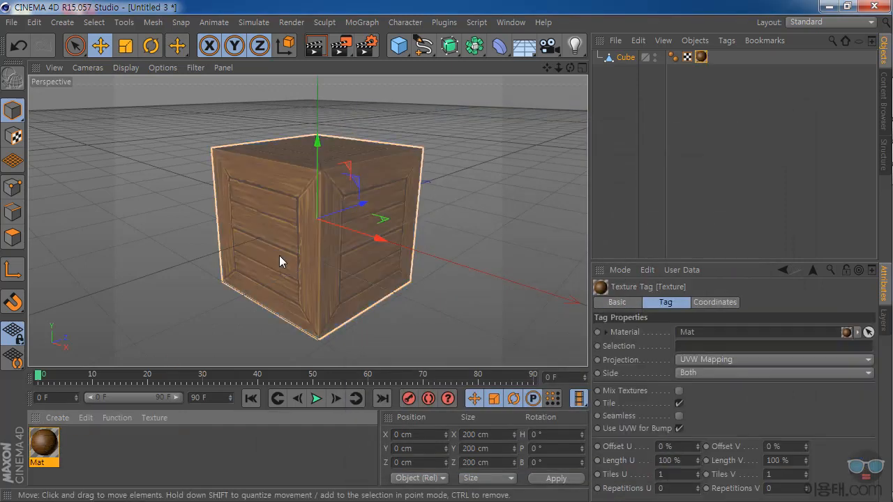
drag(569, 67, 411, 156)
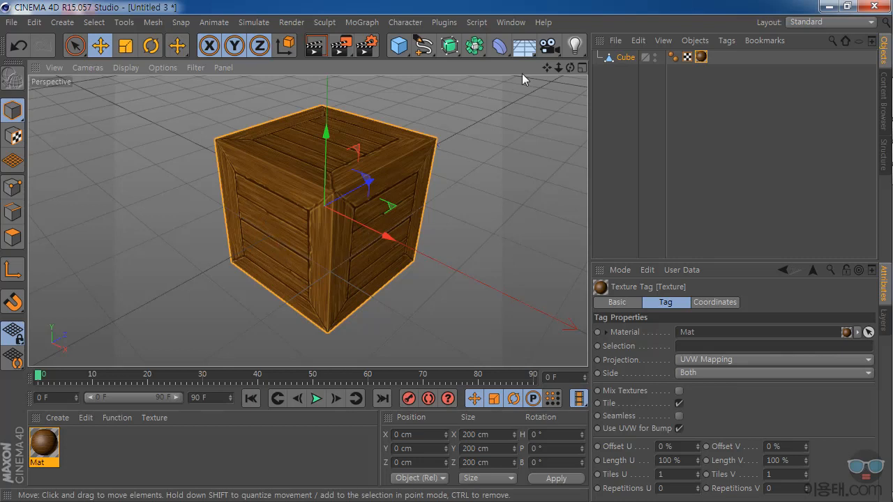
mouse_move(570, 68)
mouse_down()
mouse_move(551, 84)
mouse_move(586, 67)
mouse_up()
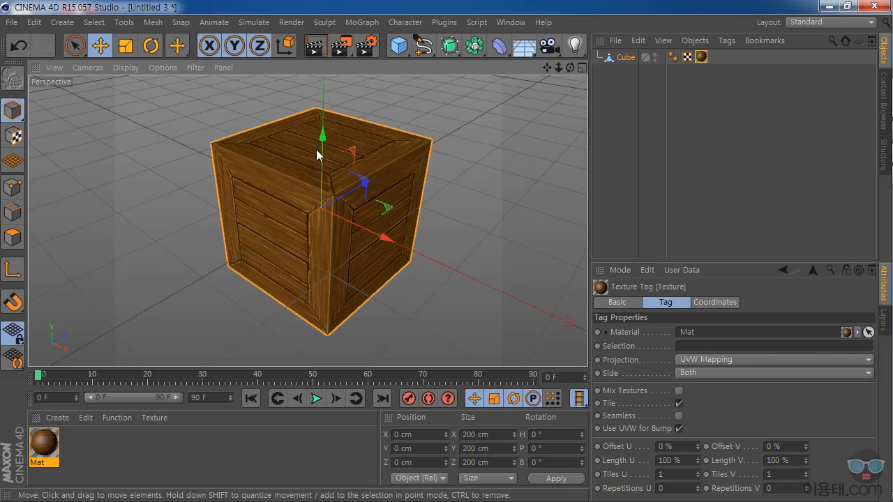
drag(570, 68, 517, 73)
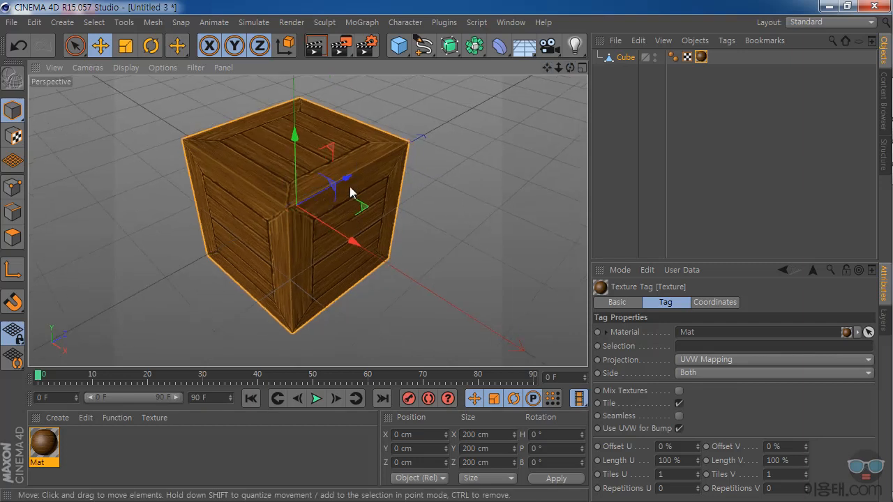
Switch to the BP UV Edit layout and load the Mat material's wood texture for painting
click(810, 22)
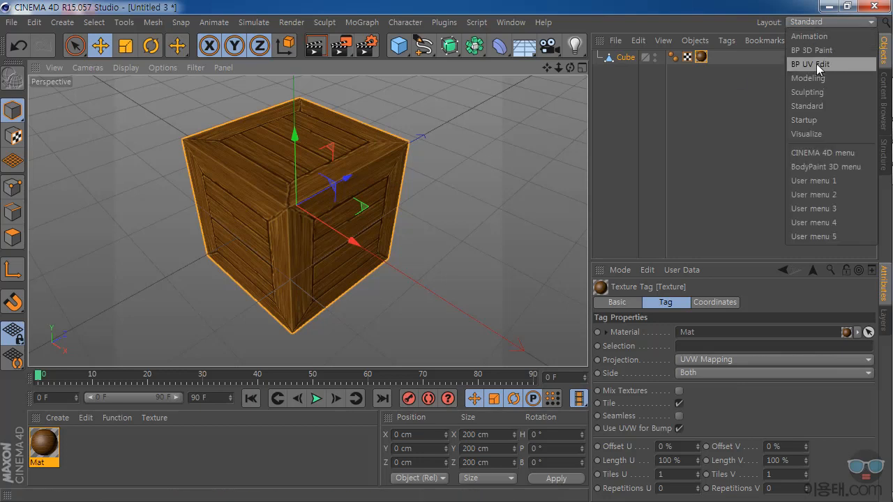
click(816, 64)
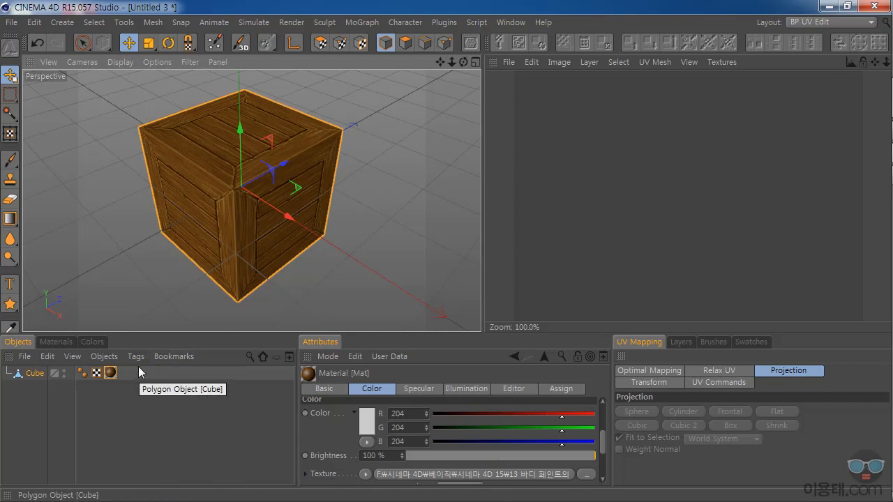
click(51, 342)
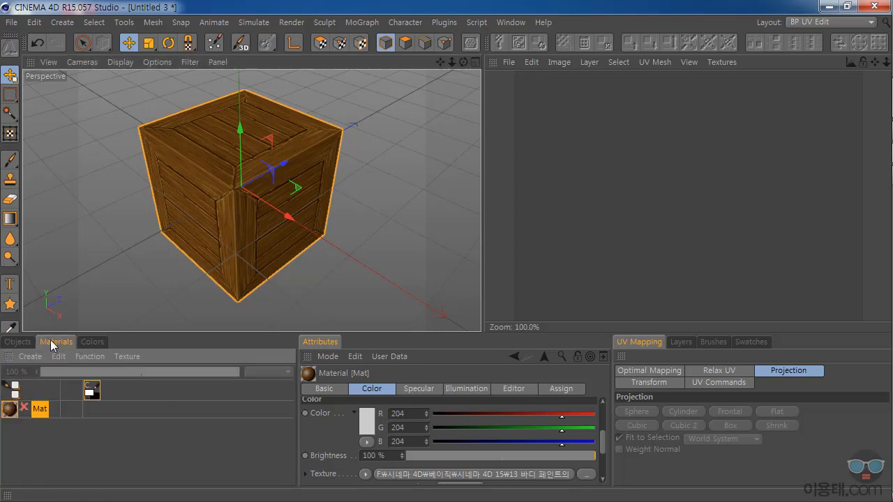
click(26, 408)
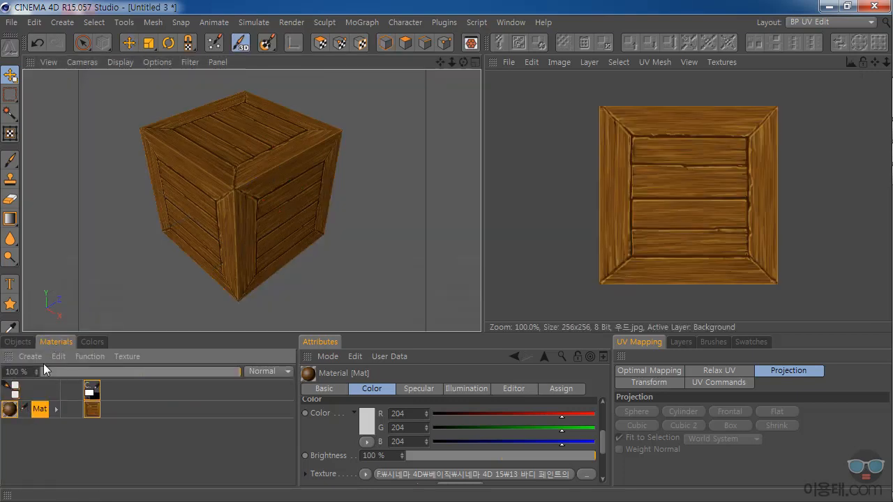
Delete the wood texture tag from the cube
click(23, 341)
click(61, 342)
click(19, 343)
click(110, 375)
key(Delete)
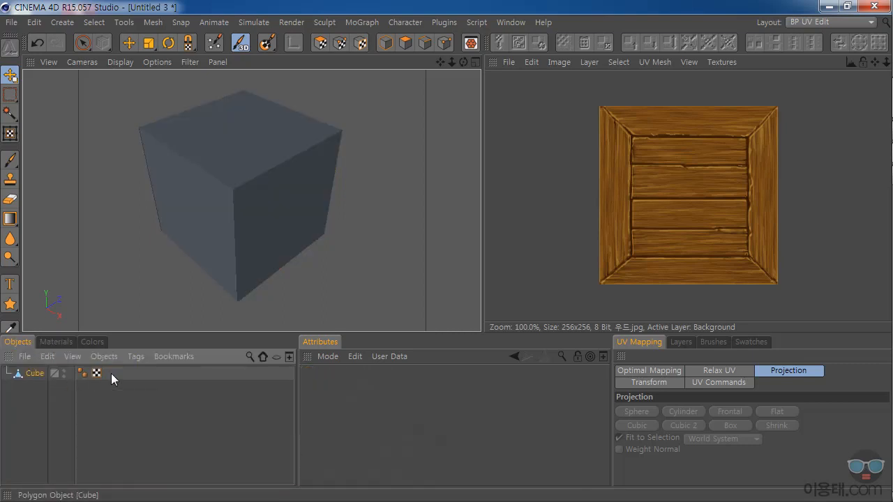
Delete the Mat wood material from the project and return to the object list
click(56, 342)
click(38, 411)
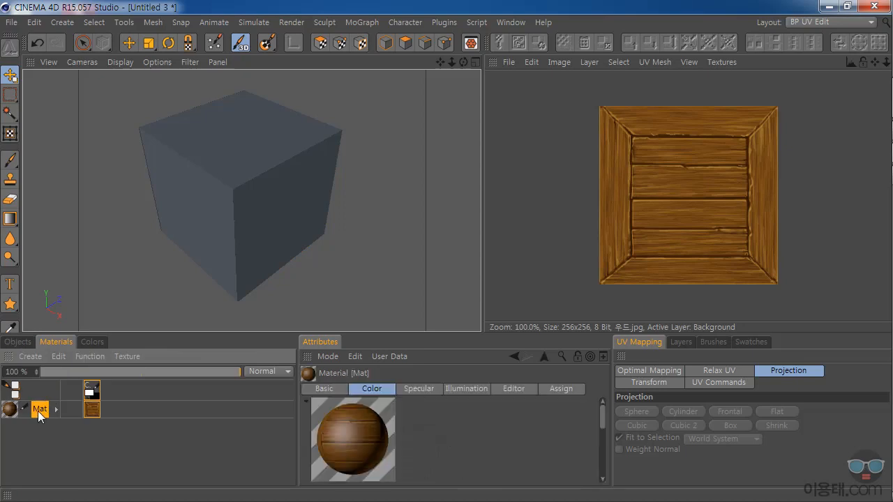
click(19, 342)
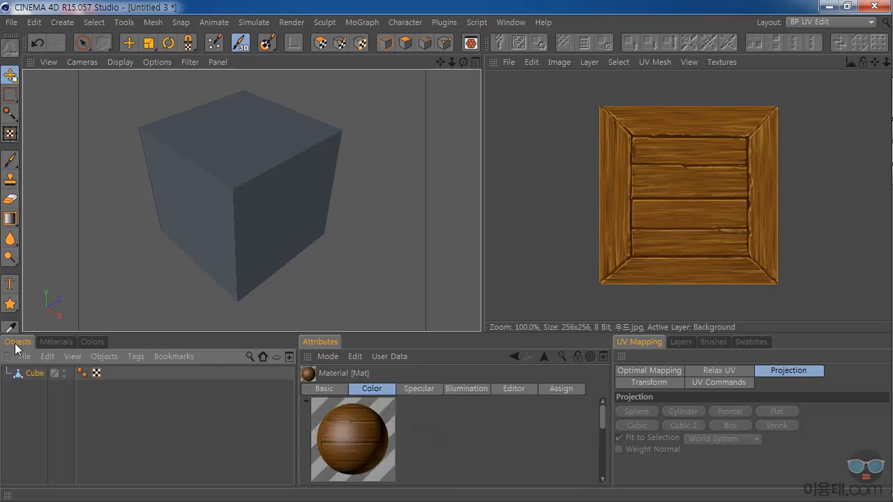
click(56, 342)
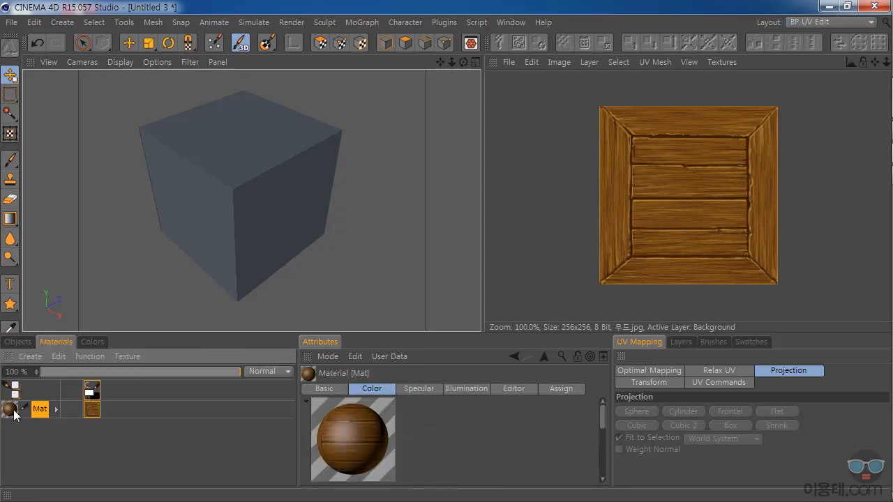
key(Delete)
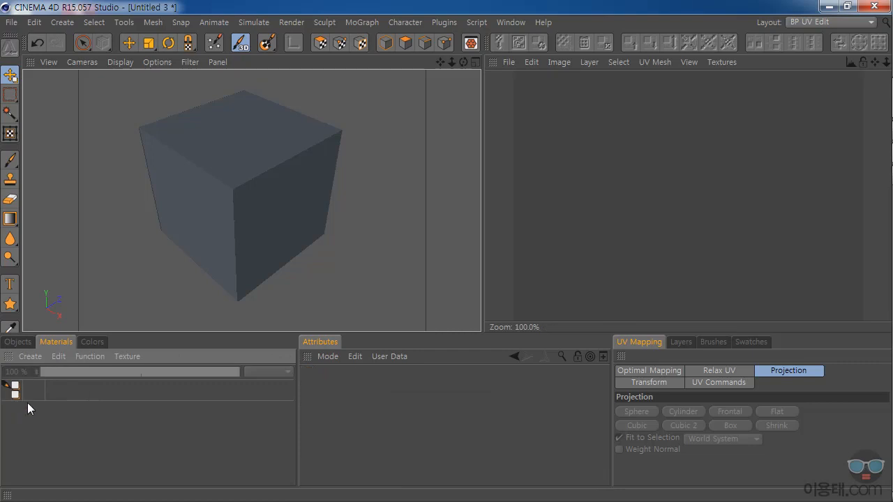
click(24, 342)
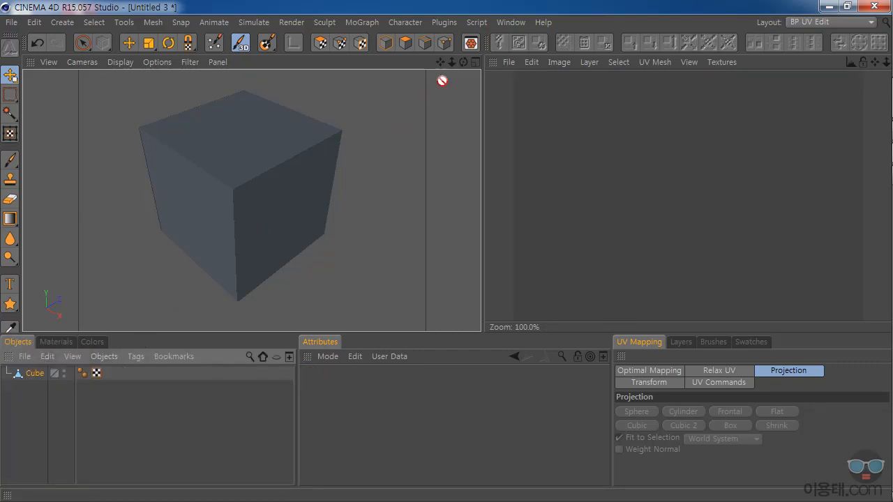
Run the BodyPaint 3D Setup Wizard on the cube with Recalculate UV, Optimal Cubic Mapping and Single Material Mode
drag(439, 62, 252, 201)
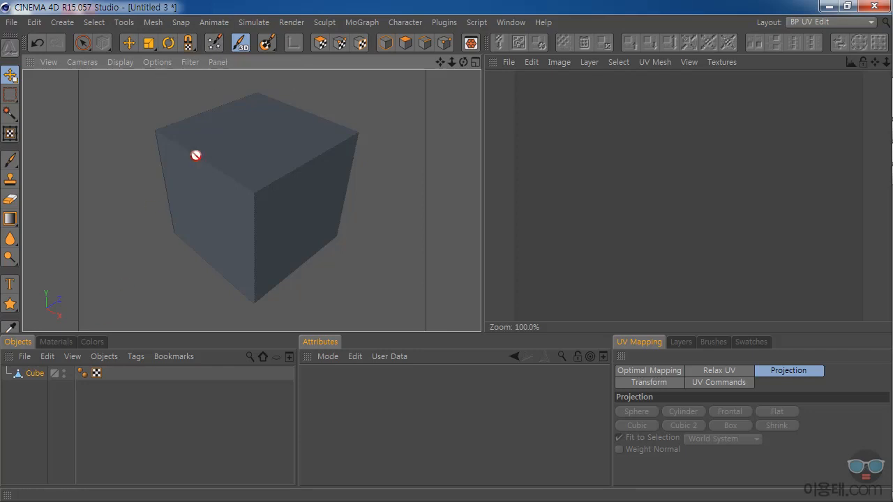
click(215, 45)
click(313, 214)
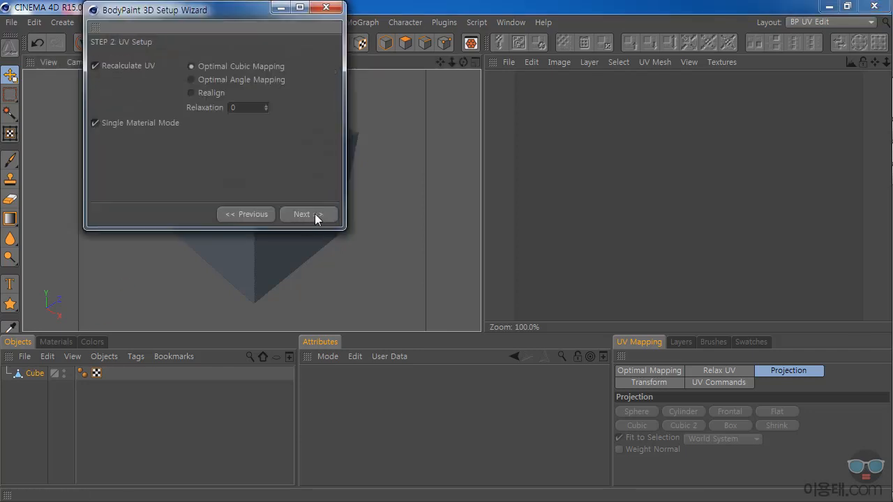
click(316, 213)
click(317, 214)
click(319, 215)
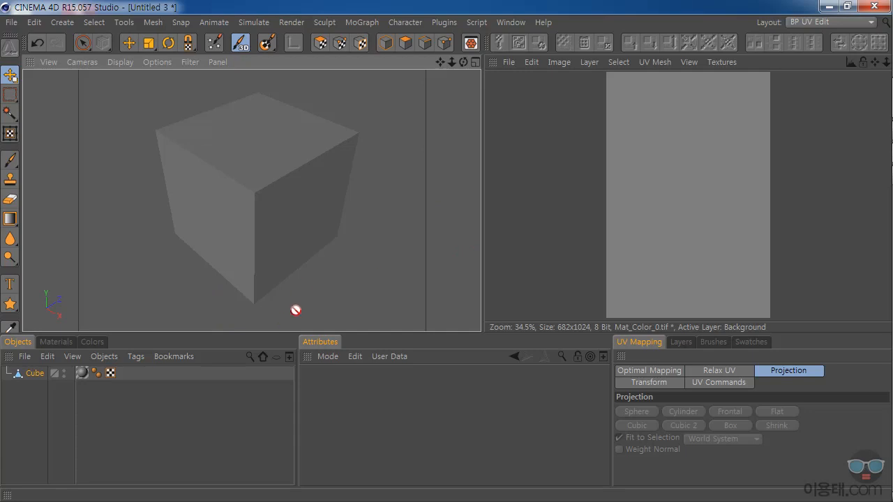
Enlarge the work views and compare the loaded textures, ending with Mat_Color_0.tif displayed in the texture view
drag(395, 334, 408, 378)
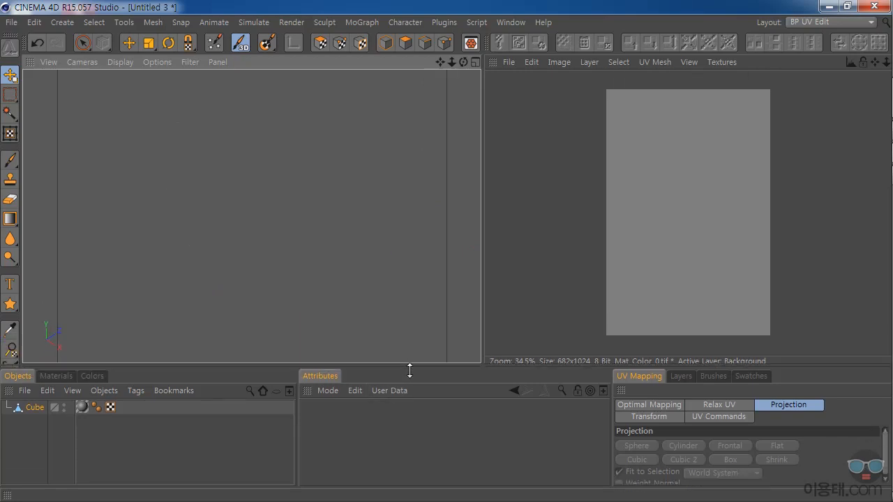
drag(463, 62, 379, 139)
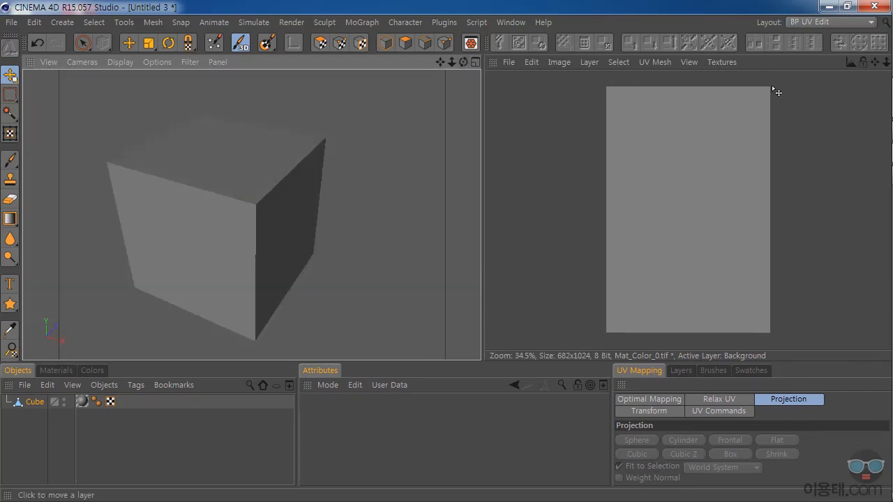
click(721, 62)
click(745, 144)
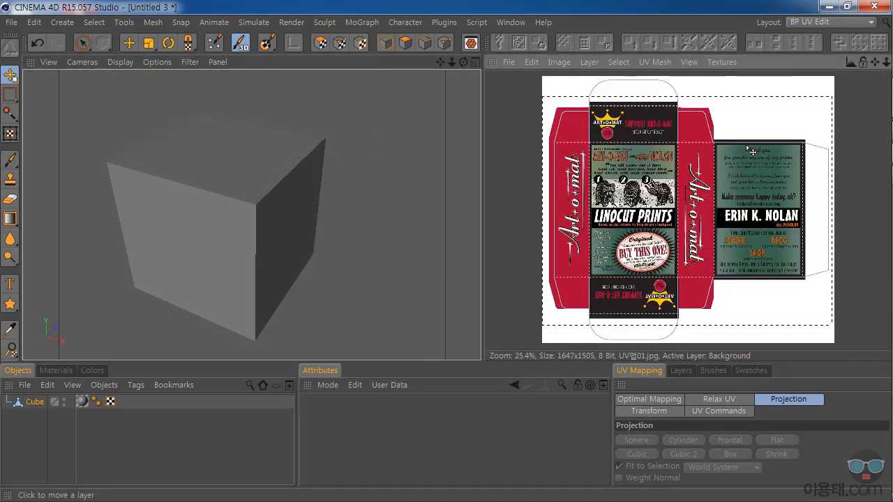
click(721, 62)
click(741, 117)
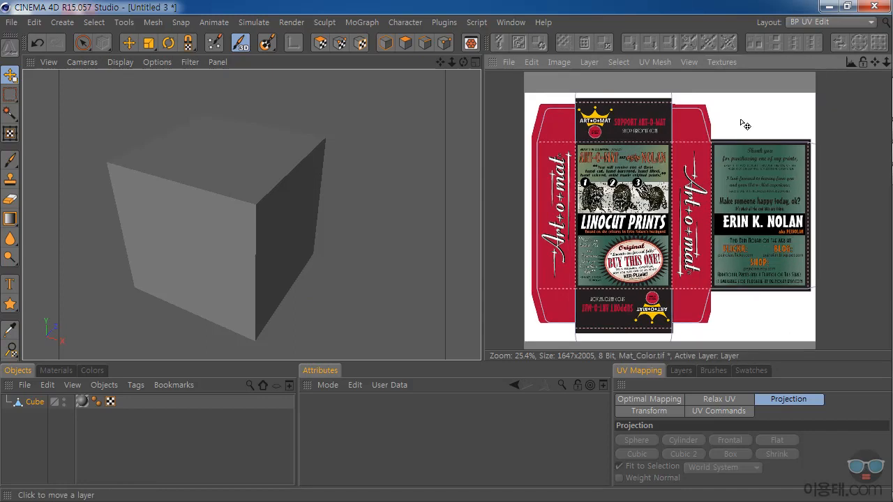
click(721, 62)
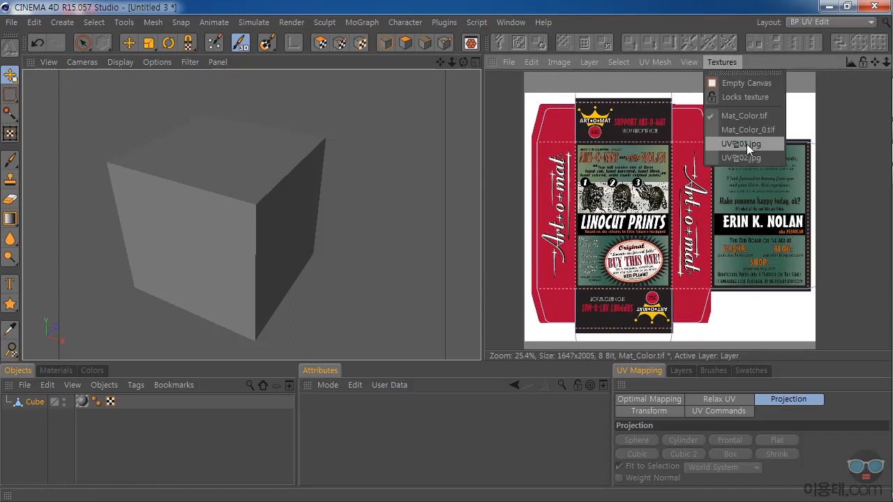
click(749, 158)
click(724, 62)
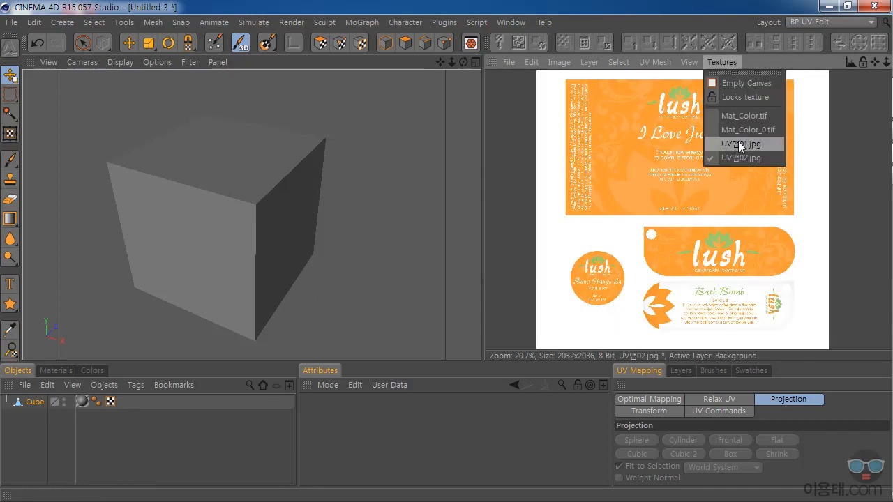
click(738, 115)
click(721, 62)
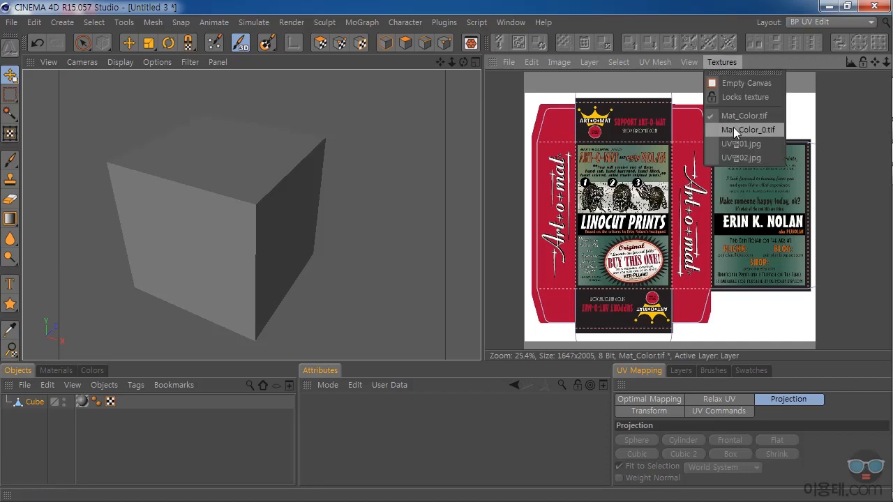
click(733, 127)
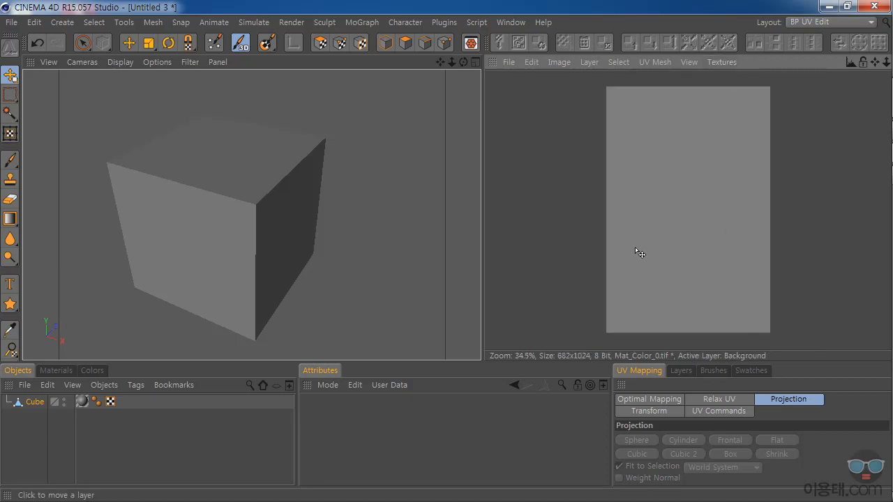
Scale the Mat_Color_0.tif texture to a width of 2000 with the aspect ratio locked, and recheck its size settings
click(559, 62)
click(593, 86)
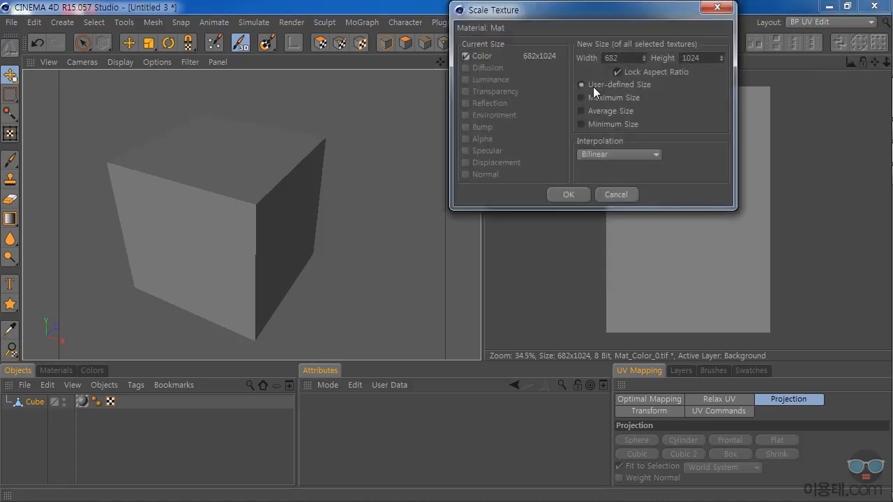
drag(632, 9, 567, 107)
click(569, 157)
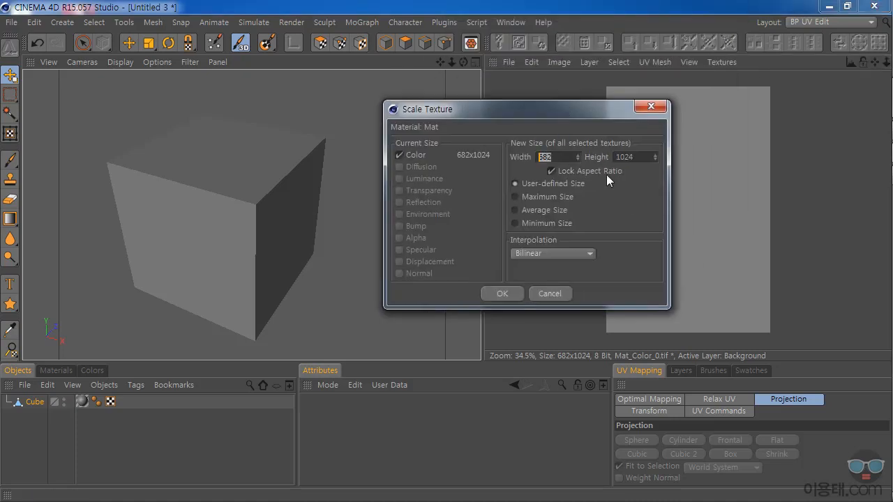
text(2000)
key(Return)
click(502, 293)
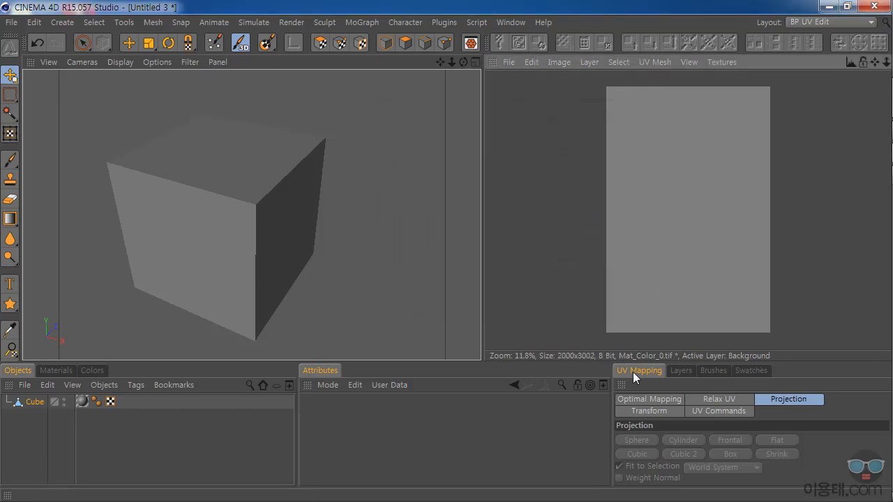
click(559, 62)
click(572, 83)
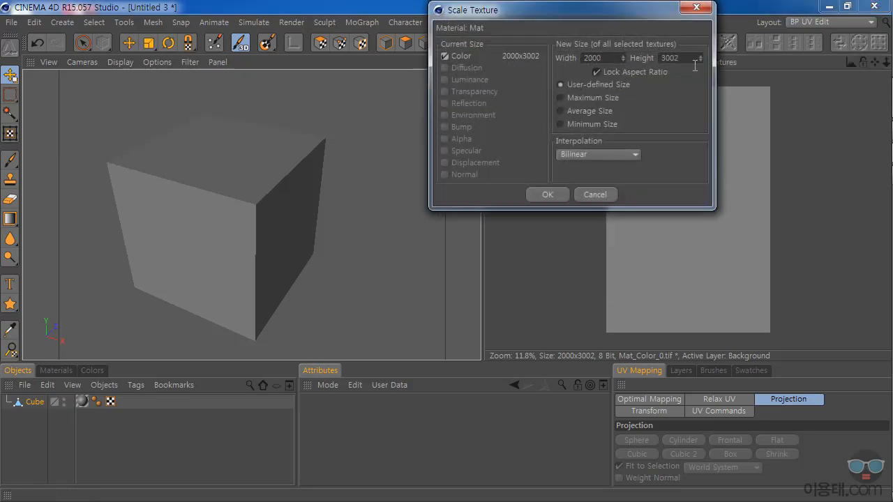
click(696, 7)
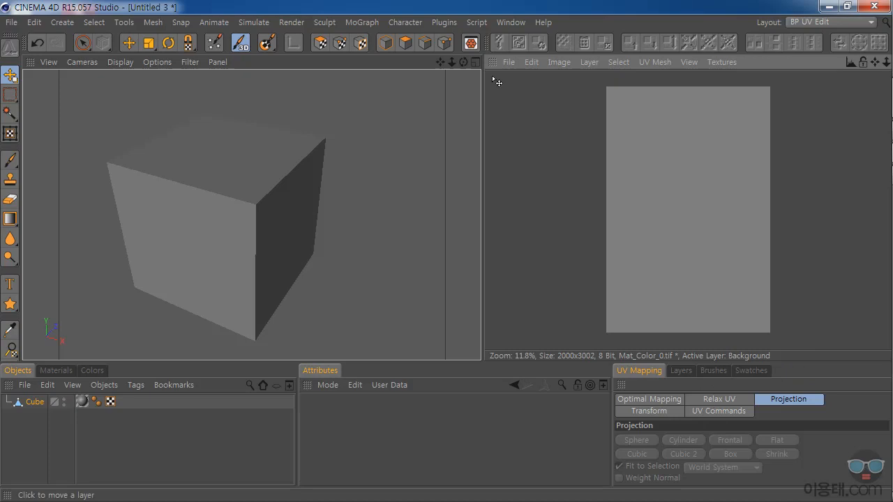
Open the wood texture 우드.jpg and copy its entire image with a rectangular selection
click(508, 62)
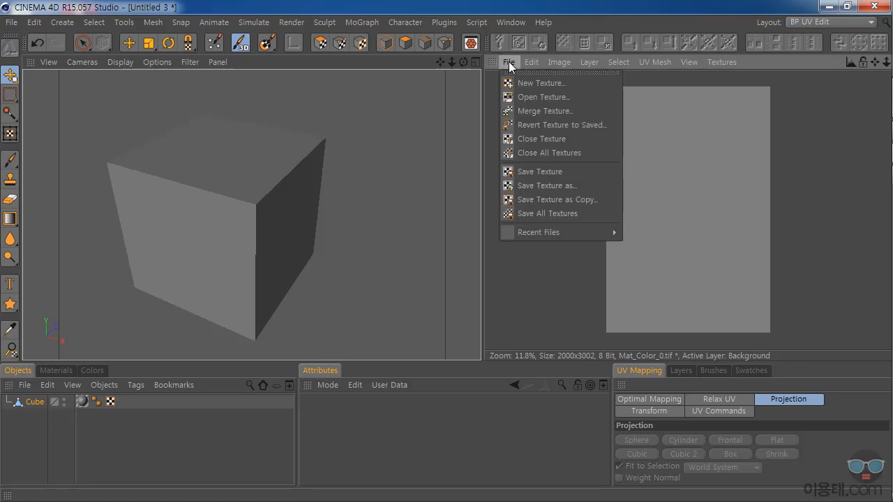
click(545, 98)
click(387, 129)
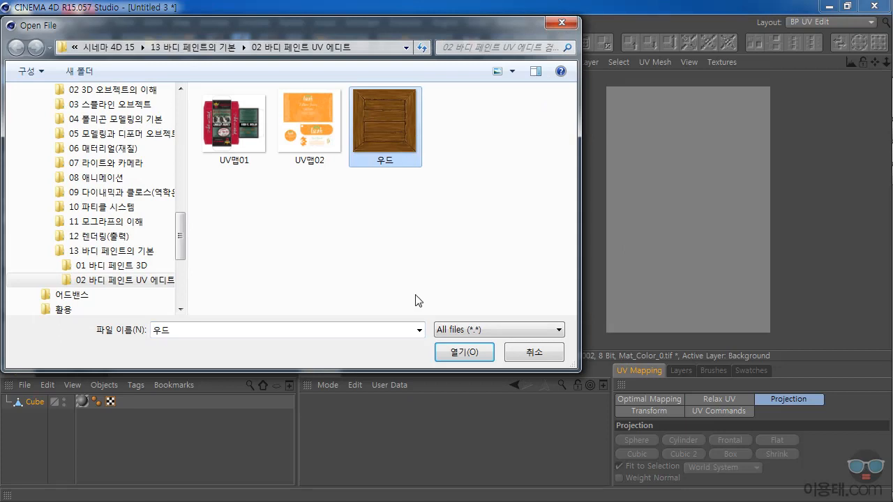
click(463, 349)
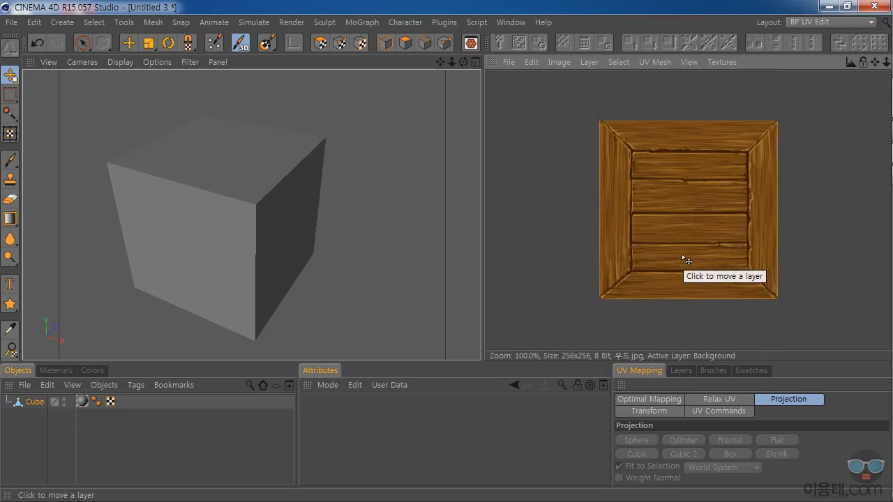
click(9, 95)
drag(578, 105, 808, 327)
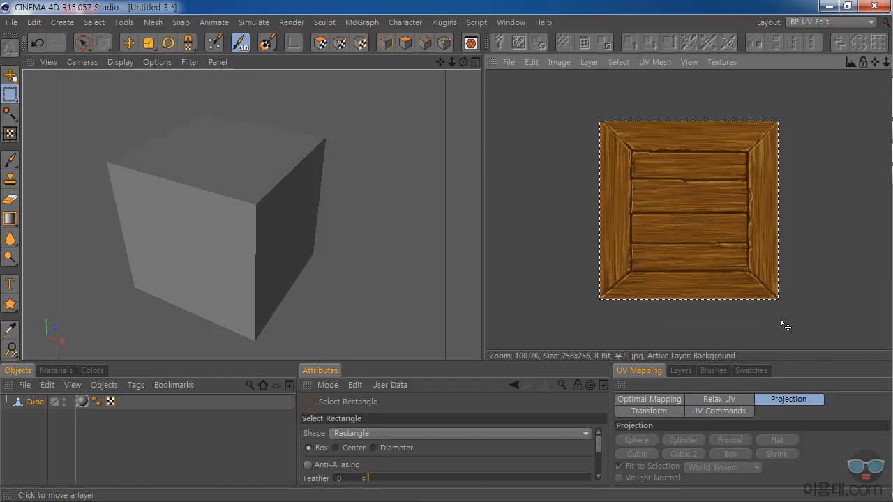
Paste the copied wood image as a layer in Mat_Color_0.tif and move it away from the texture's upper-left corner
click(721, 62)
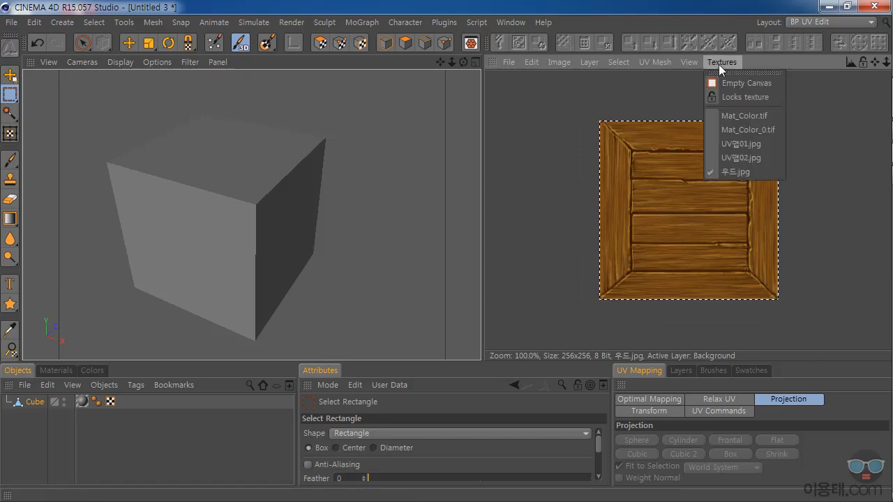
click(746, 131)
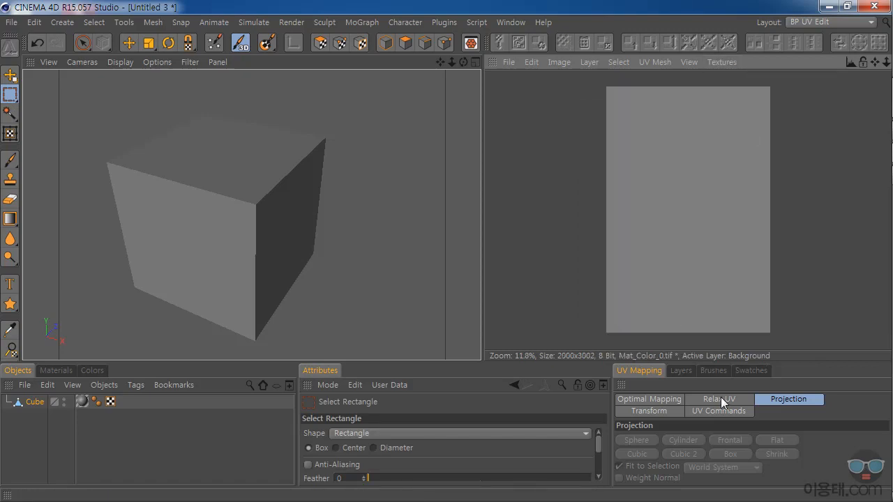
click(680, 371)
key(ctrl+v)
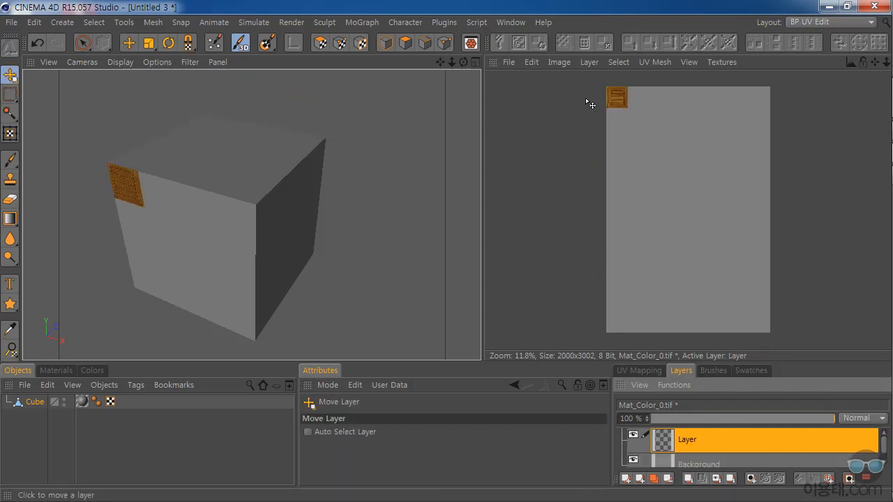
drag(618, 101, 650, 134)
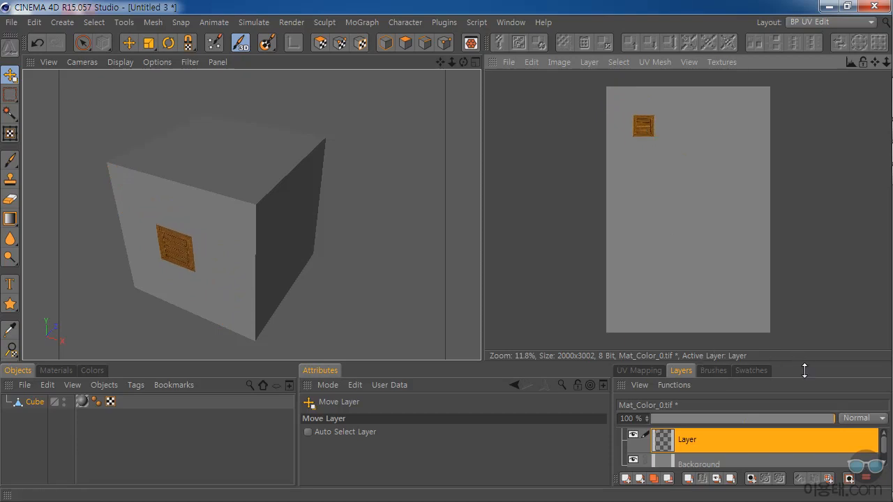
Delete the pasted wood layer from Mat_Color_0.tif, keeping only the Background layer
drag(804, 371, 804, 323)
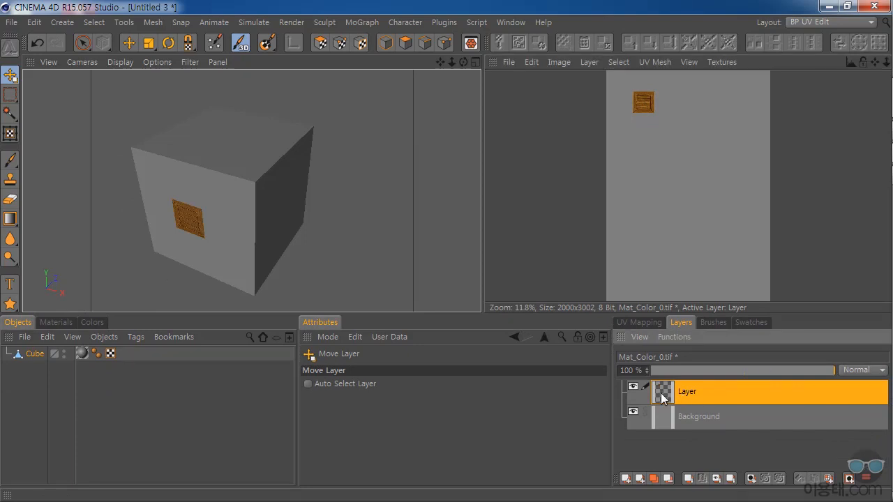
key(Delete)
drag(601, 321, 566, 350)
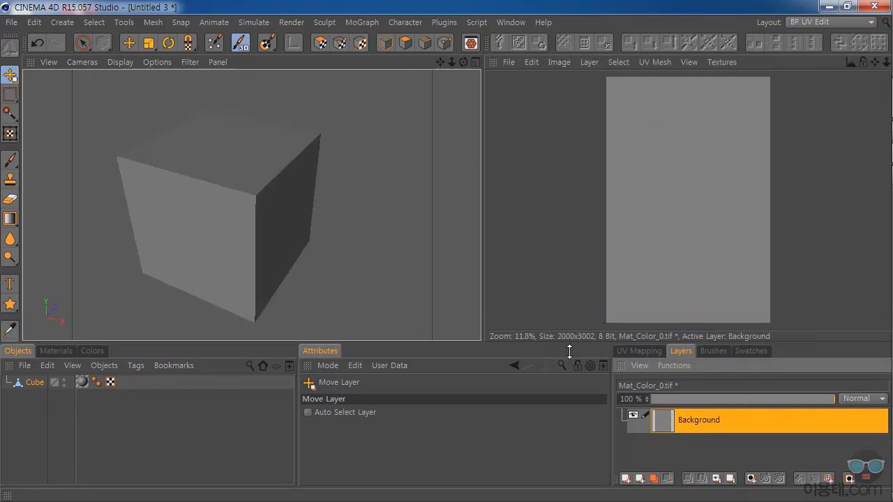
Unfold the cube's UV polygons into a cross layout with the Box projection
click(318, 46)
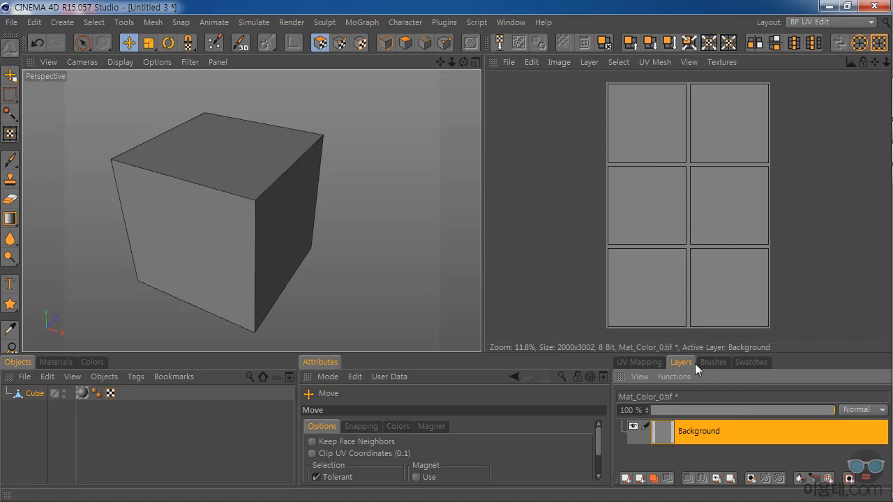
click(637, 364)
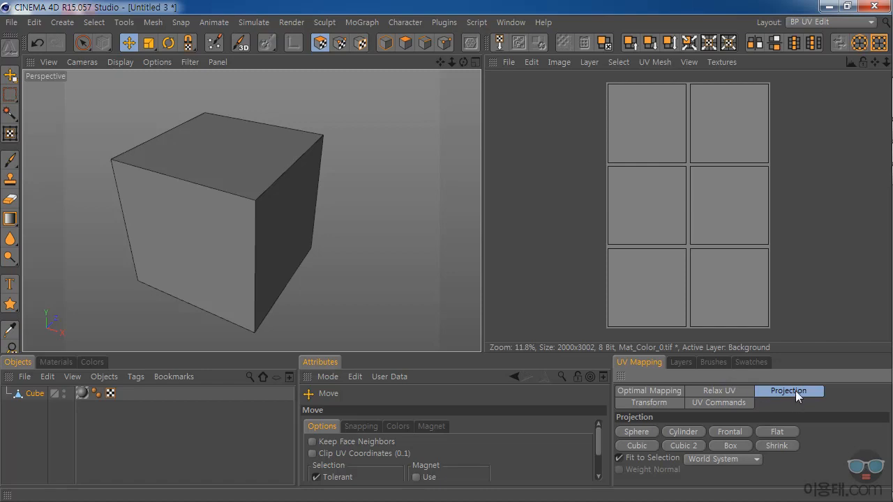
click(731, 446)
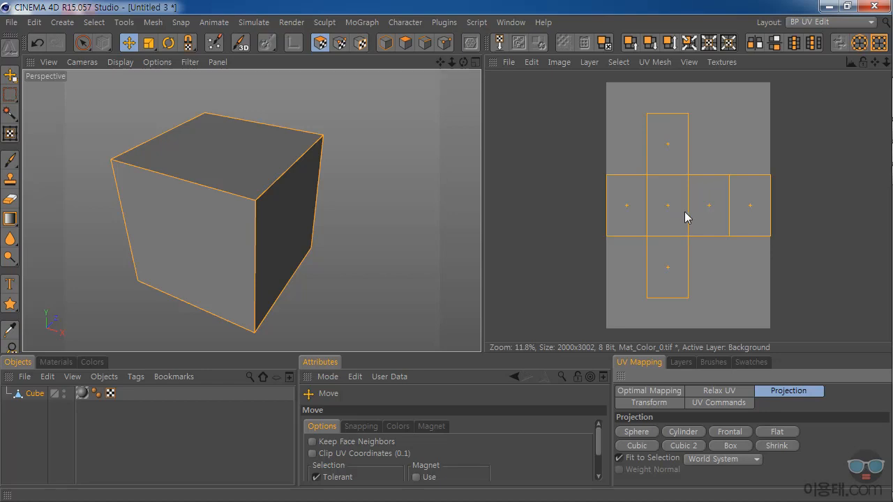
Fill the cube's unfolded UV polygons with white on the Background layer
click(681, 363)
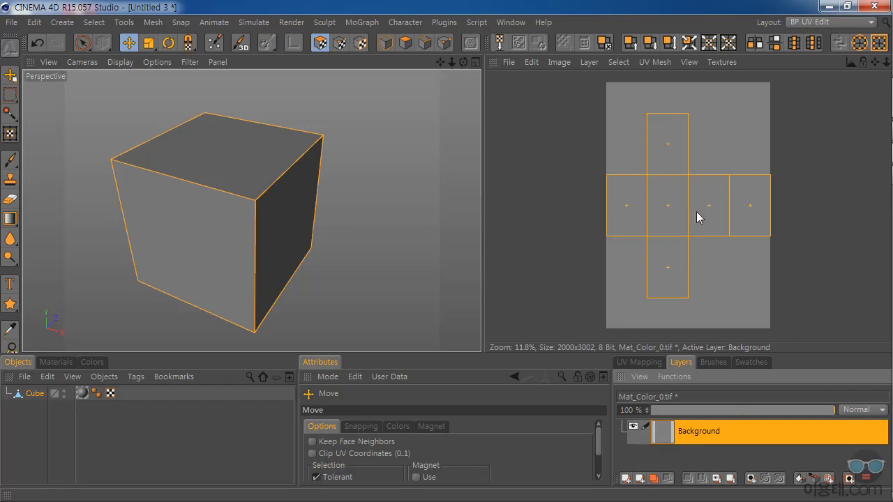
scroll(696, 217, up, 1)
scroll(696, 211, up, 2)
scroll(696, 211, down, 1)
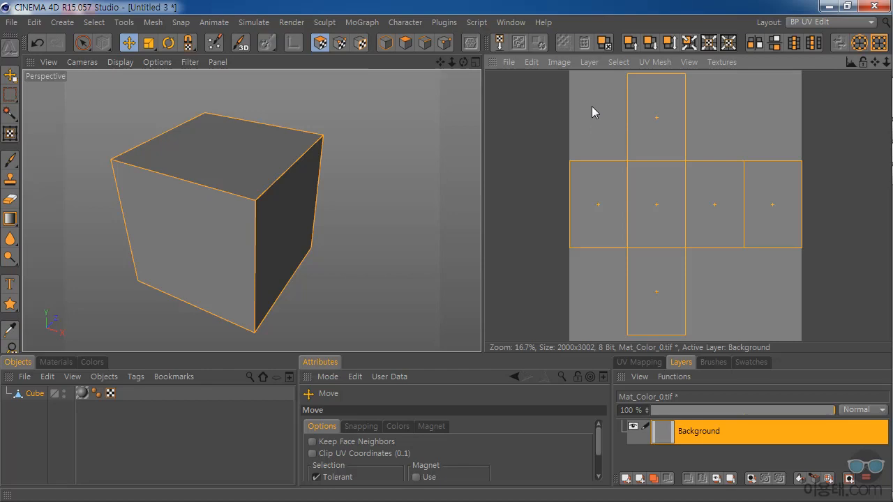
click(561, 63)
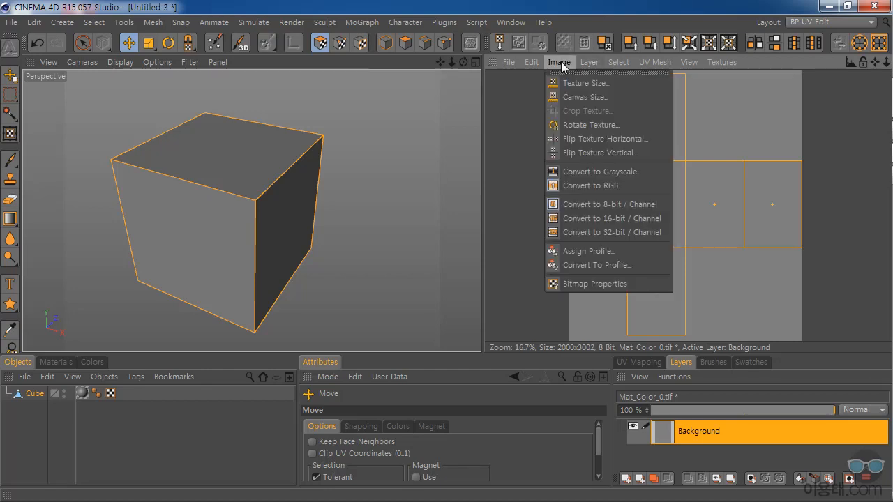
mouse_move(593, 62)
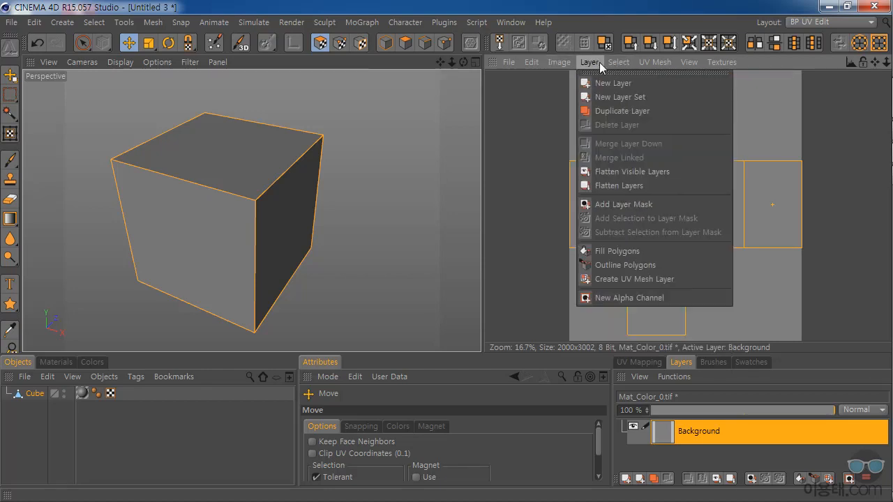
click(620, 252)
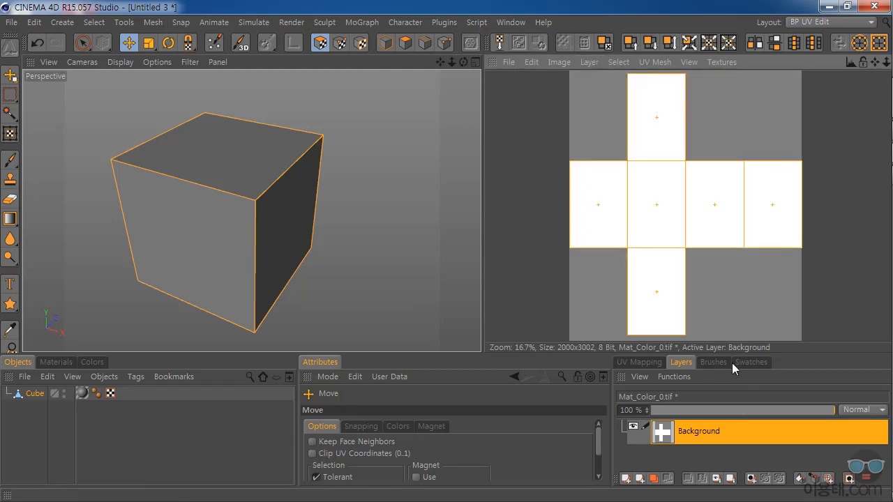
click(750, 362)
drag(887, 419, 889, 471)
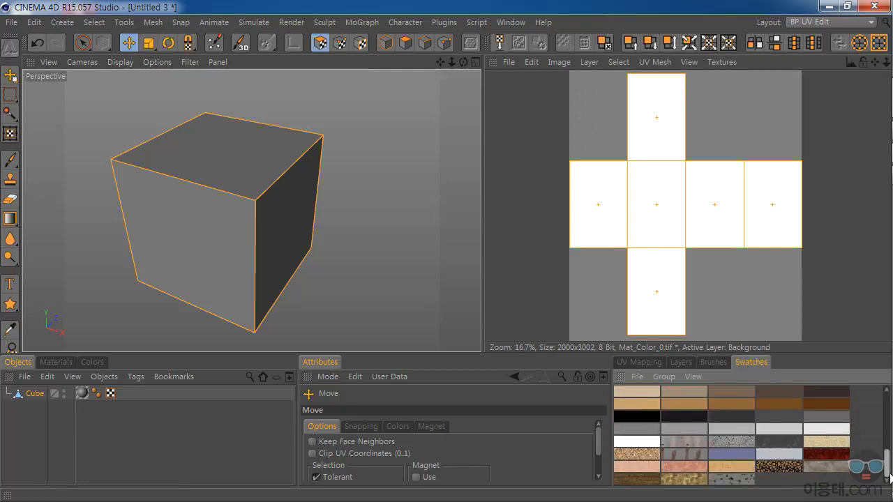
scroll(673, 416, up, 5)
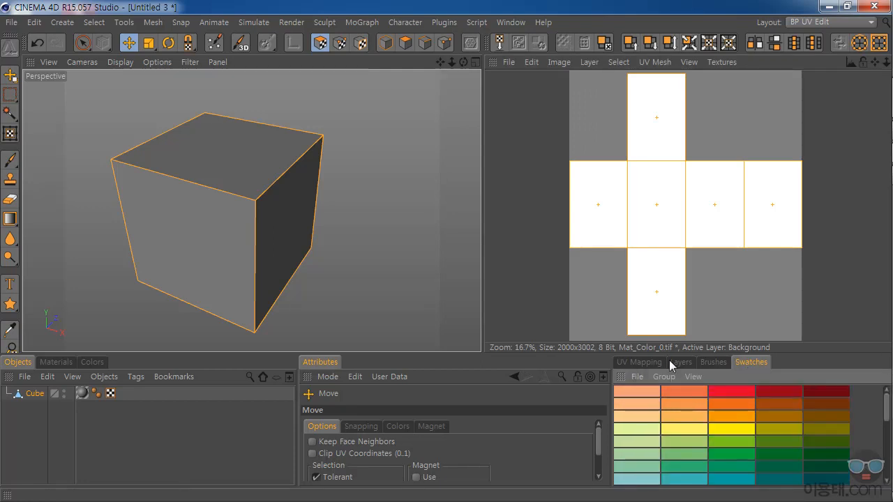
click(645, 363)
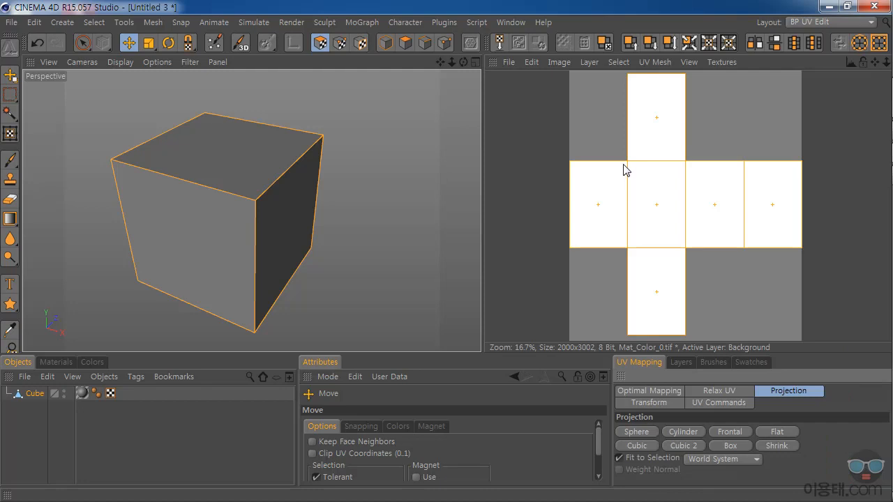
Create a UV Mesh Layer above the Background layer from the cube's unfolded UV polygons
click(681, 362)
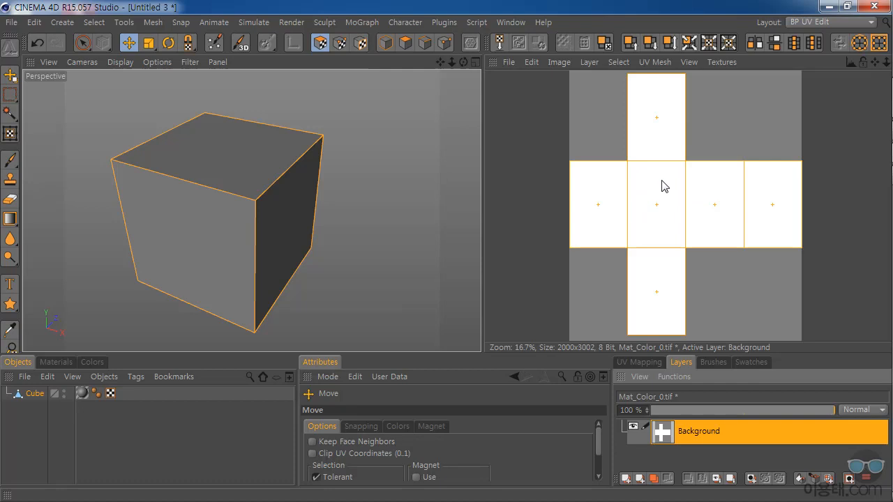
click(589, 62)
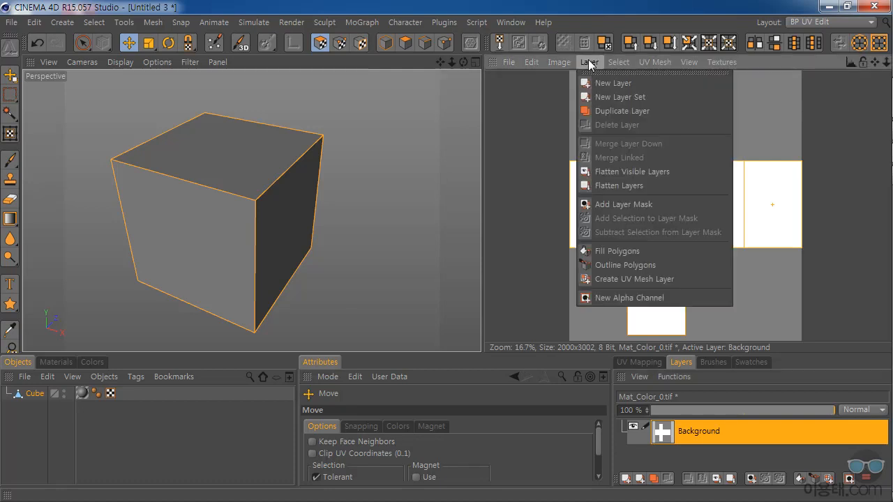
click(650, 278)
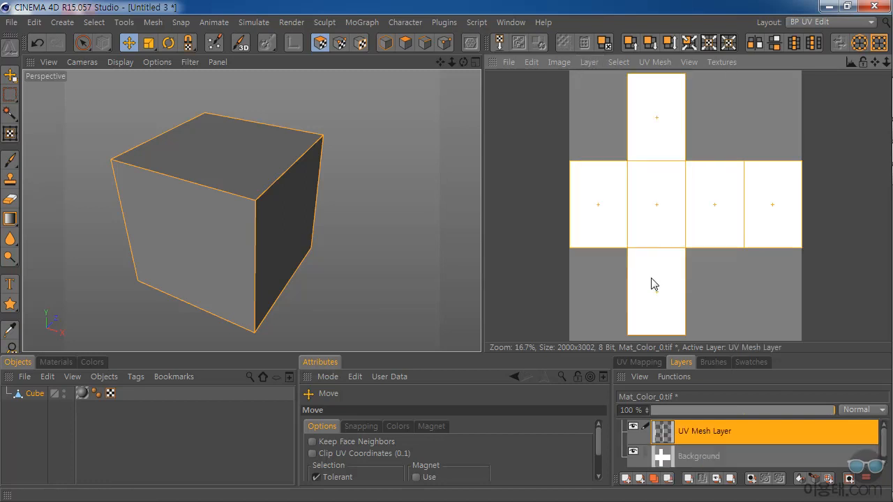
Enlarge the layer list and toggle layer visibility to examine the UV mesh lines with and without the Background layer
drag(719, 360, 710, 313)
click(634, 406)
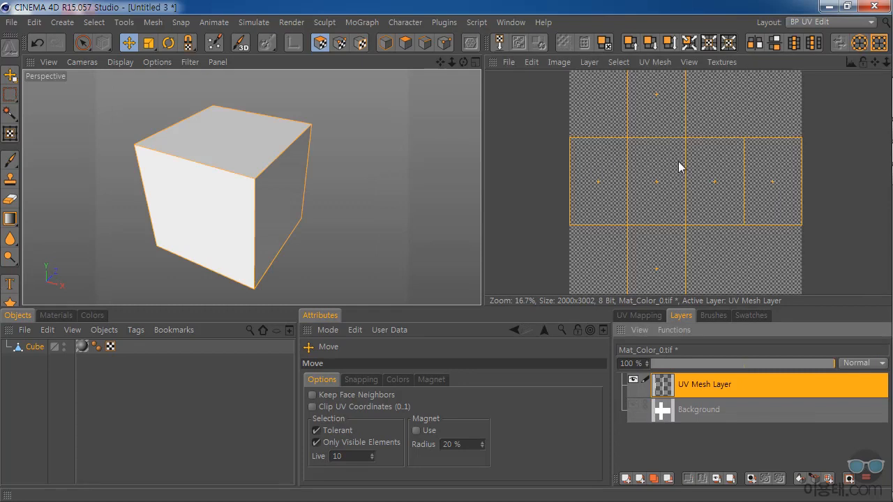
click(633, 406)
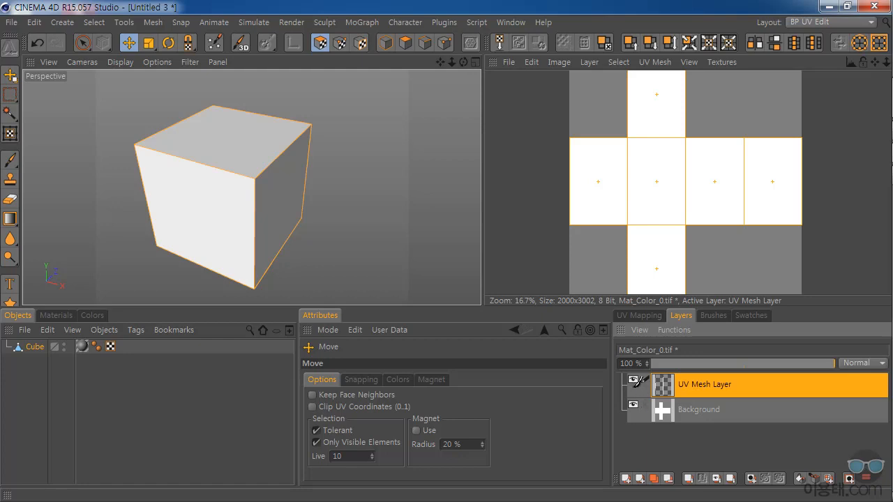
click(634, 406)
click(633, 406)
click(633, 381)
Save the cube's texture in the TIFF (PSD Layers) format under the name 우드 UV맵
click(508, 63)
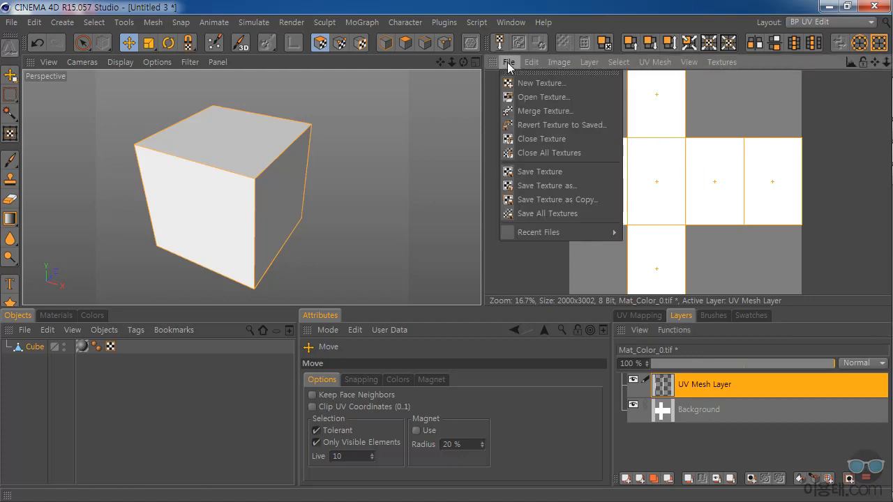
click(552, 171)
click(528, 134)
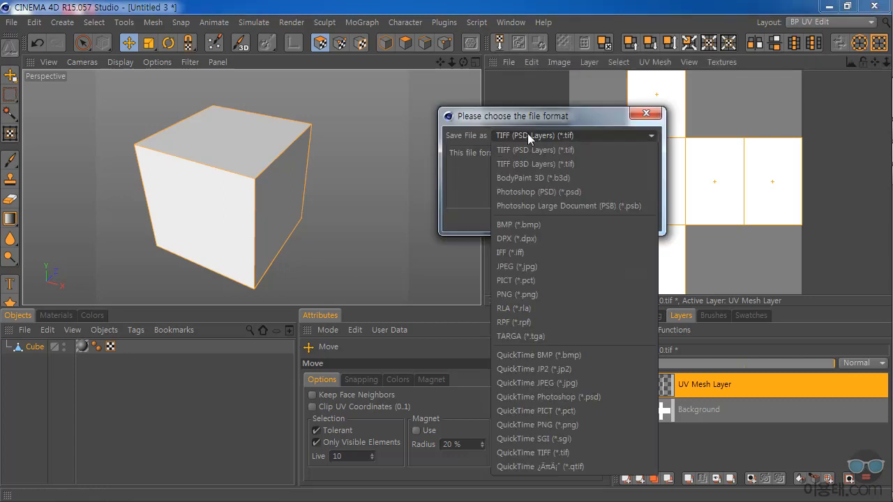
click(523, 150)
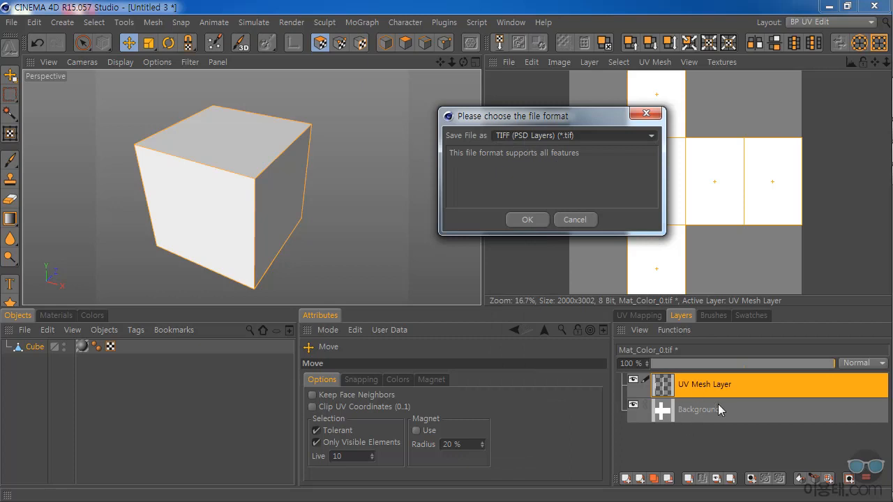
click(528, 219)
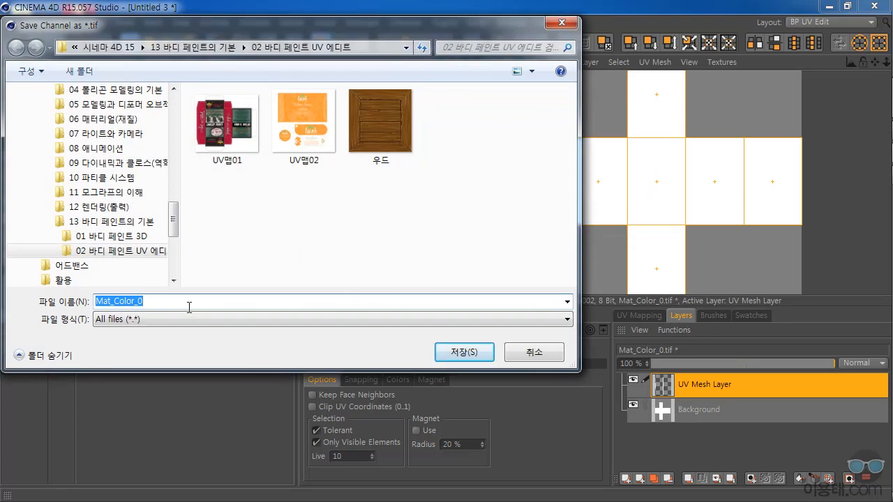
text(dn)
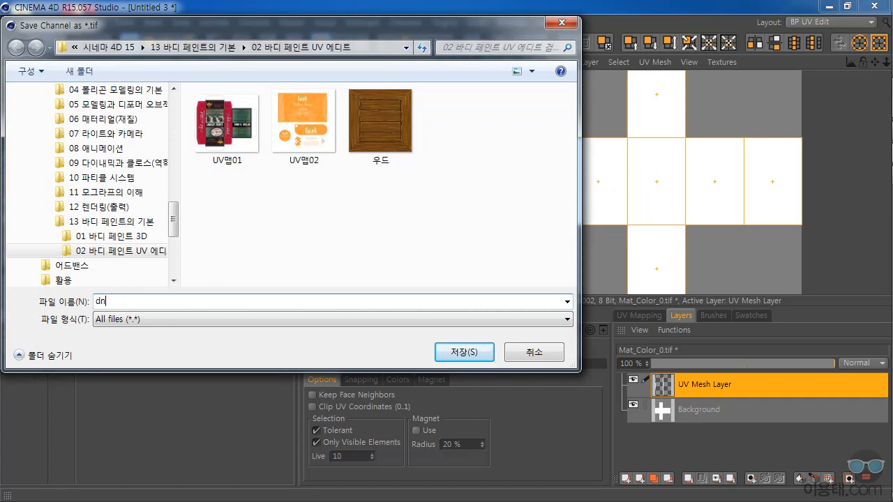
text(우드 uV맵)
click(466, 354)
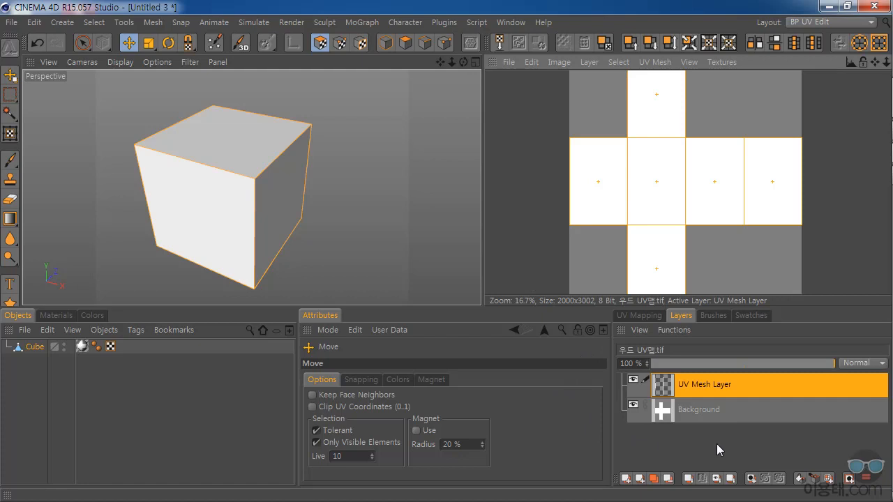
Switch to Photoshop and open the layered texture file 우드 UV맵
key(alt+Tab)
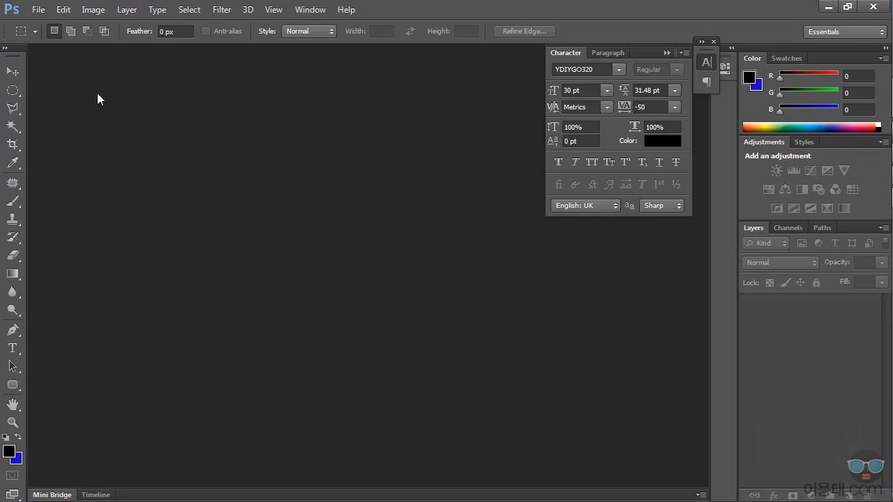
click(39, 9)
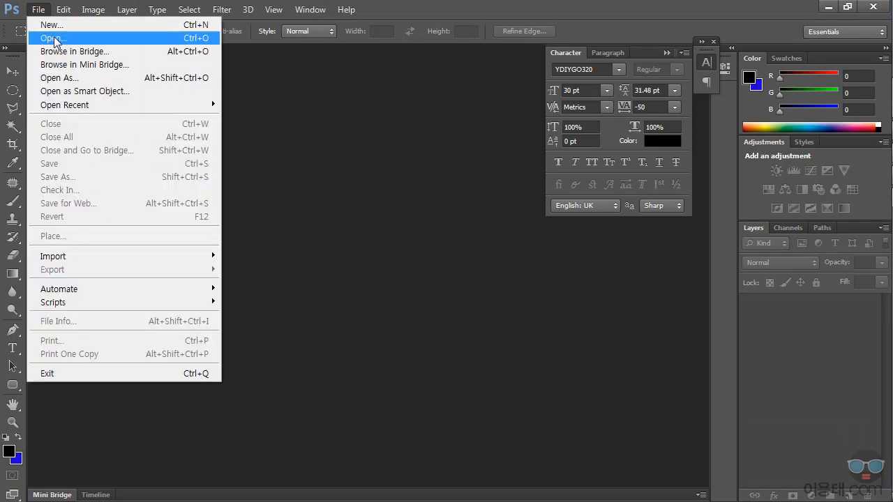
click(54, 37)
click(511, 179)
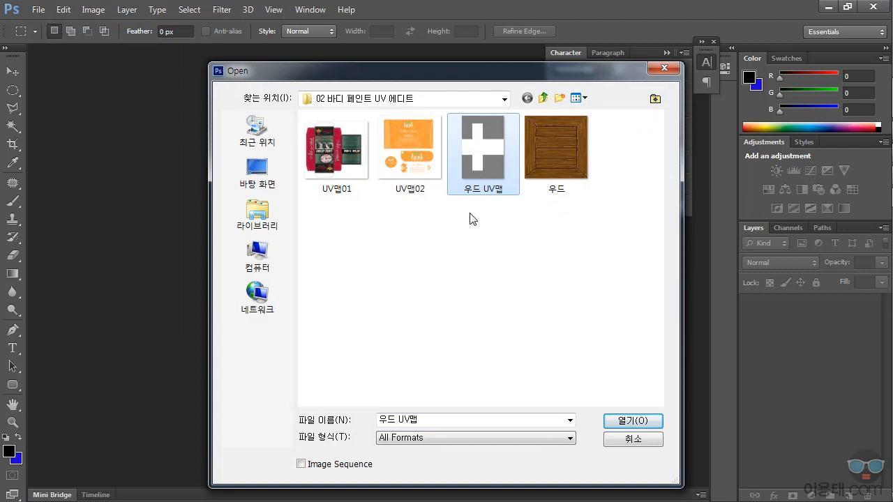
click(624, 422)
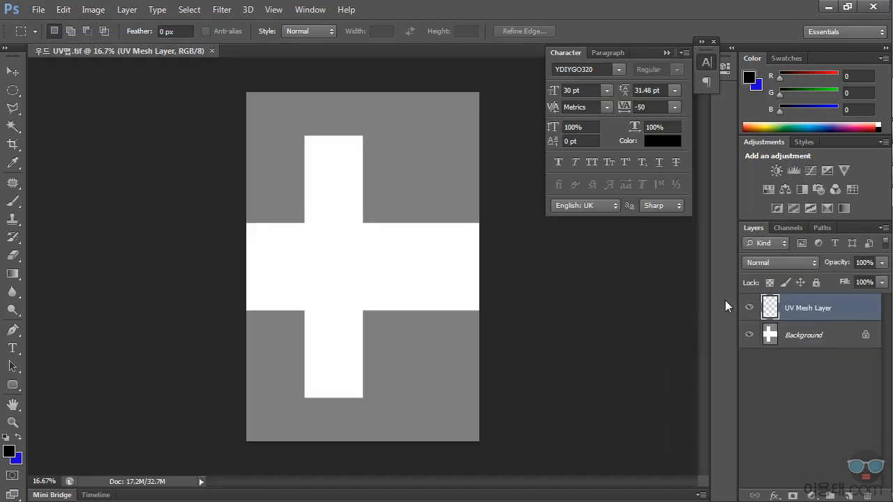
Toggle the Background layer's visibility to examine the UV Mesh Layer's lines on their own, ending with both layers shown
click(800, 332)
click(799, 311)
click(749, 335)
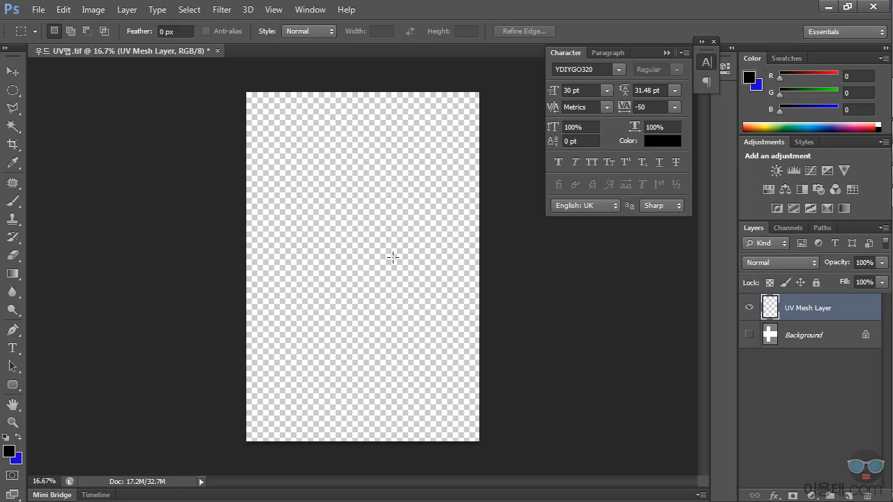
alt+scroll(392, 249, up, 2)
alt+scroll(386, 282, down, 2)
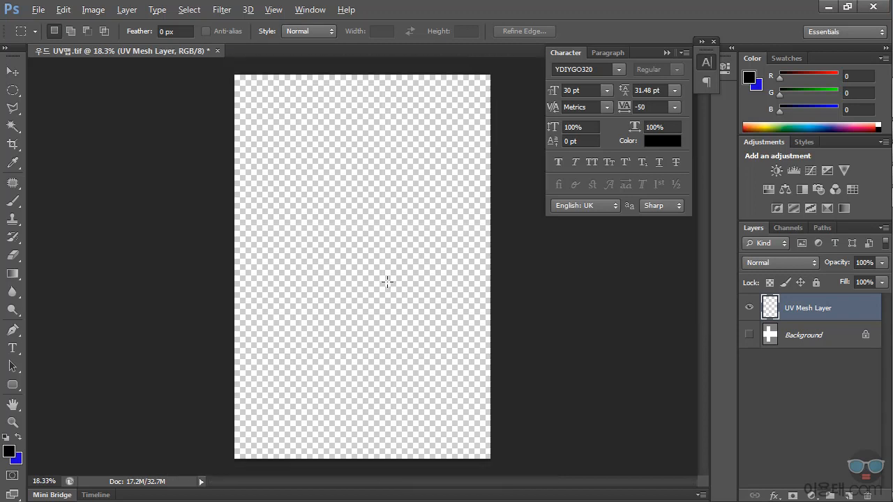
key(alt)
click(749, 335)
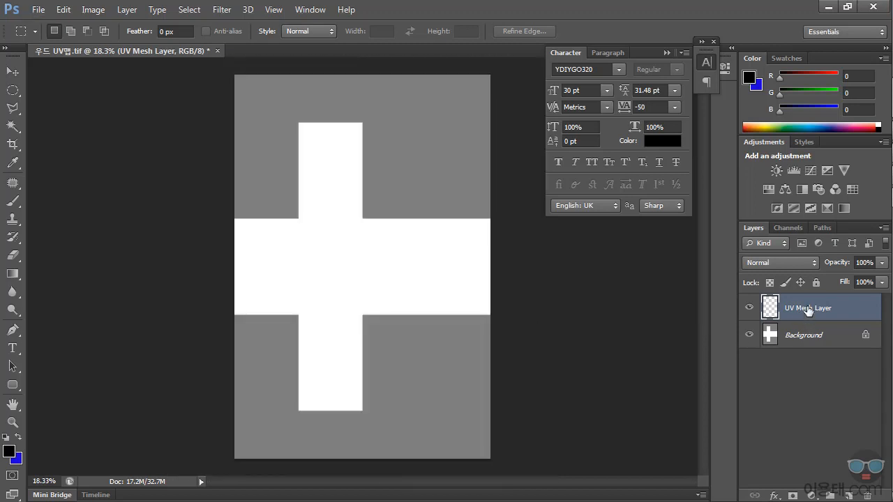
Darken the UV Mesh Layer's lines with a colorized Hue/Saturation adjustment at hue 178, saturation 100 and lightness -100
key(ctrl+u)
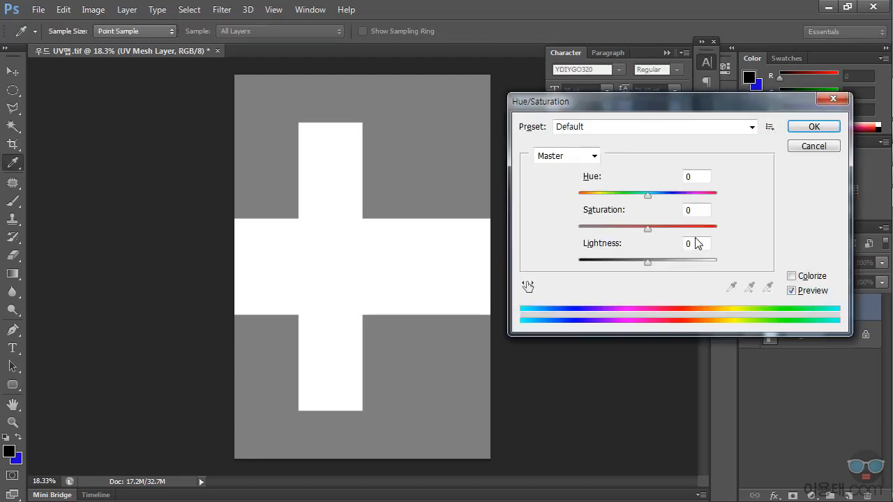
click(790, 276)
drag(647, 262, 578, 264)
drag(625, 195, 579, 196)
drag(614, 234, 668, 235)
drag(597, 195, 663, 195)
drag(668, 229, 599, 229)
drag(604, 263, 548, 262)
click(792, 276)
click(792, 276)
drag(614, 197, 671, 197)
drag(628, 229, 719, 231)
drag(671, 195, 604, 199)
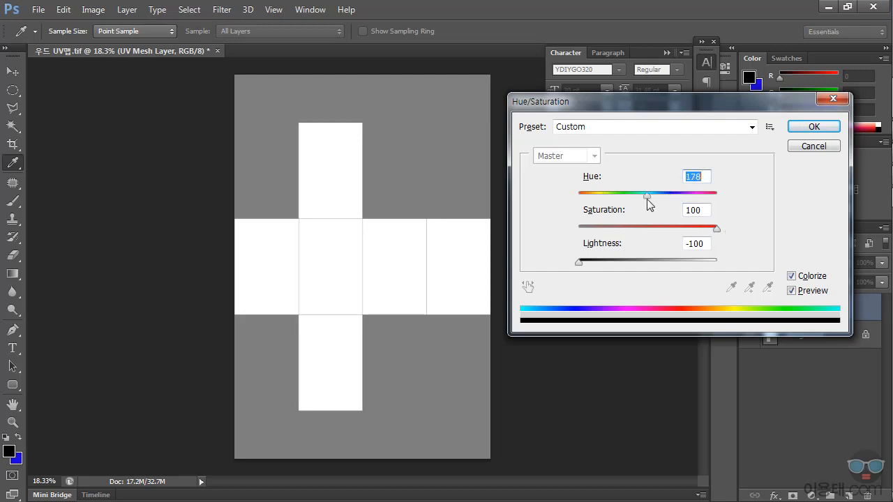
click(808, 130)
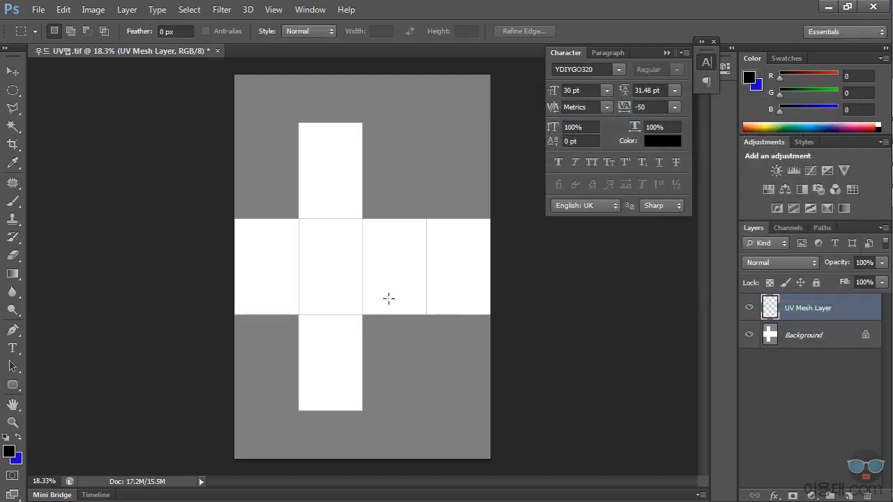
click(92, 9)
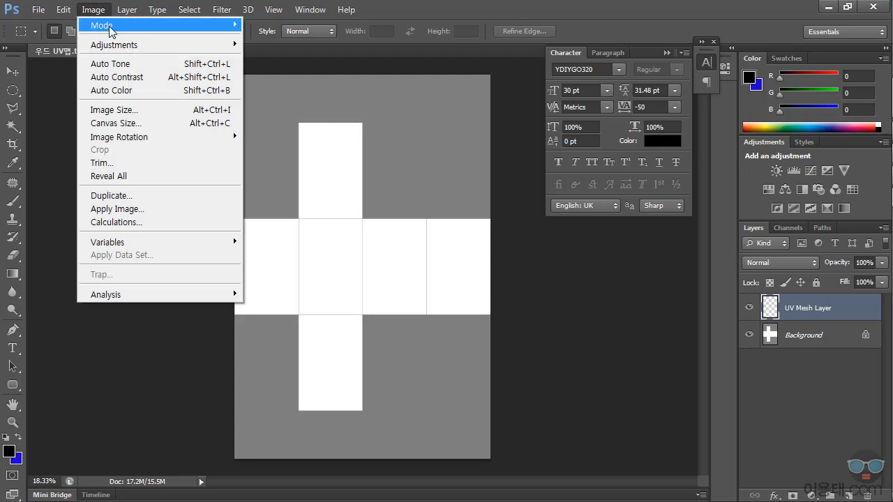
mouse_move(110, 29)
click(469, 4)
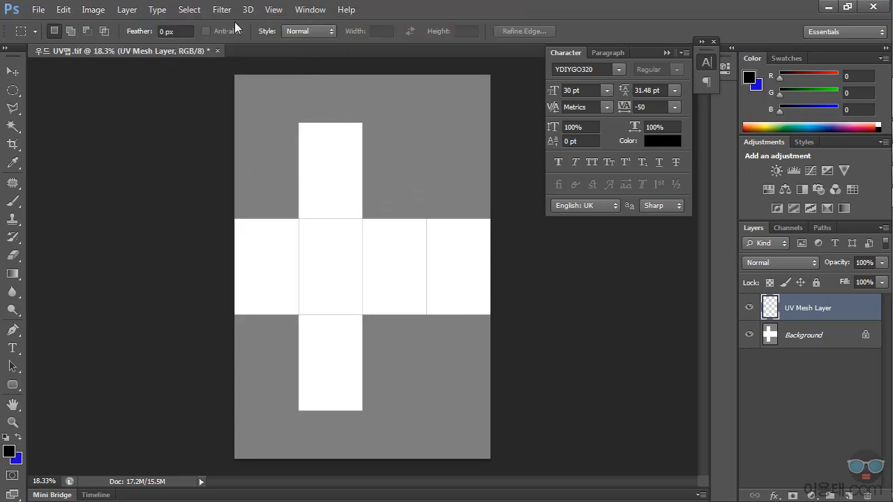
Open the wooden crate image 우드.jpg alongside the UV texture document
alt+scroll(346, 295, up, 3)
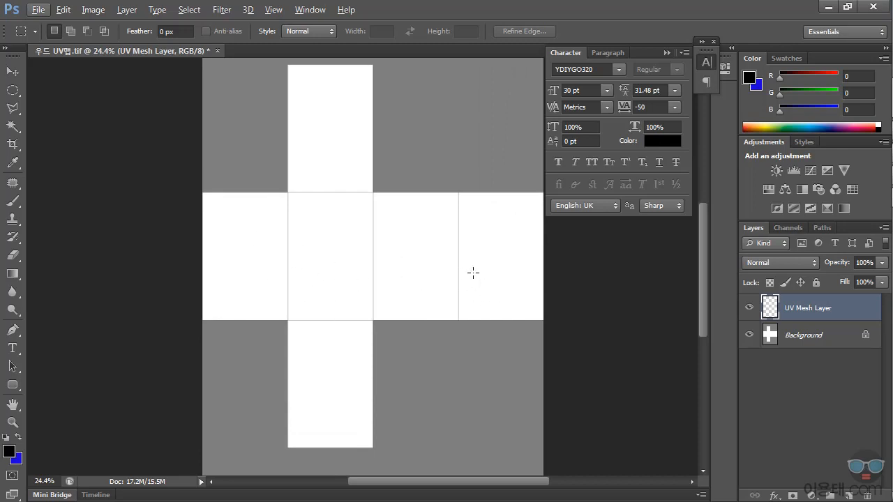
click(39, 11)
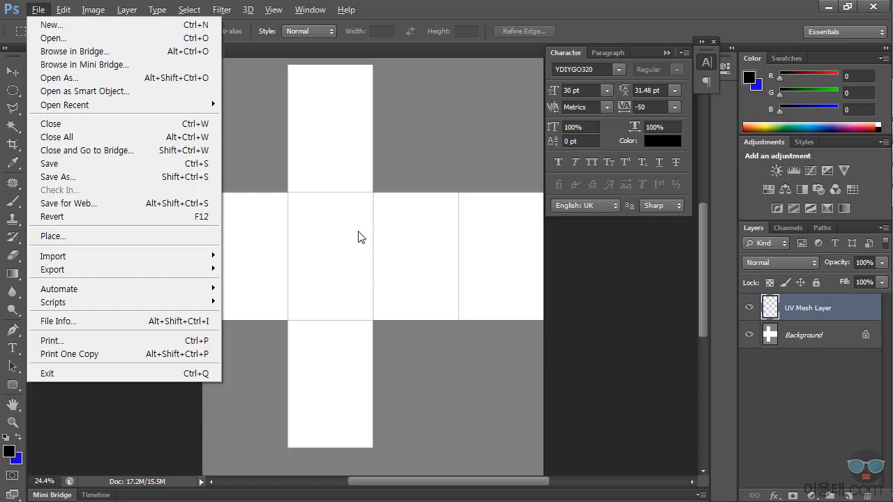
click(65, 44)
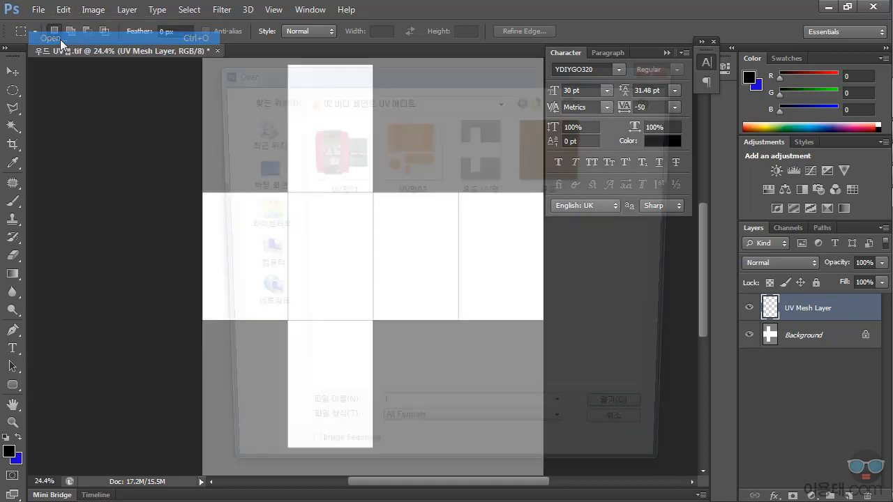
click(554, 170)
click(633, 421)
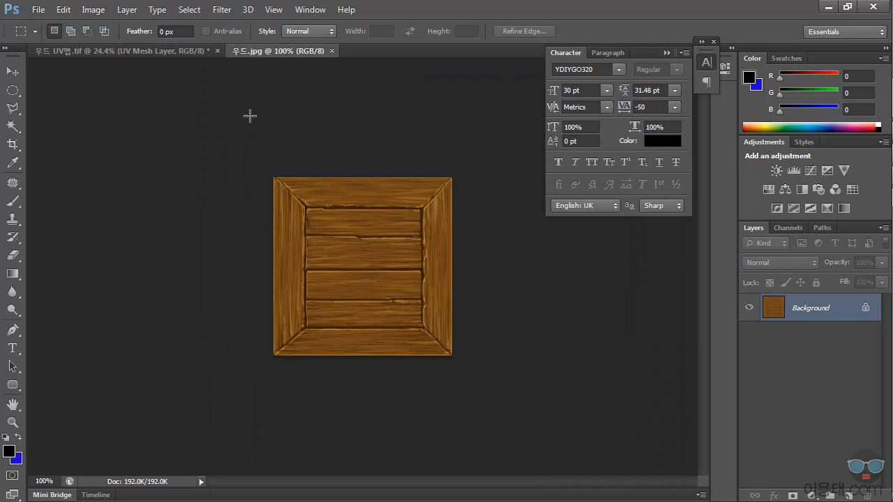
Bring the crate image into 우드 UV맵.tif with the Move tool and scale it to about 194% by 290% over the cross's leftmost face
click(13, 73)
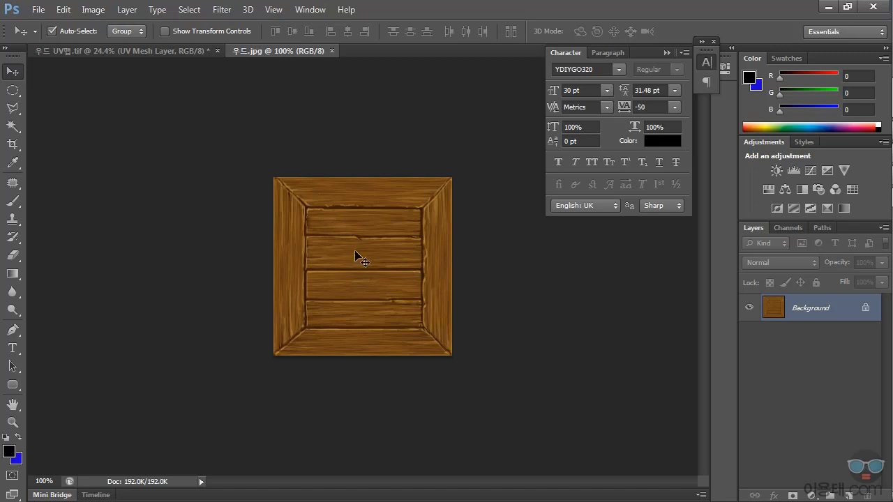
drag(345, 271, 166, 54)
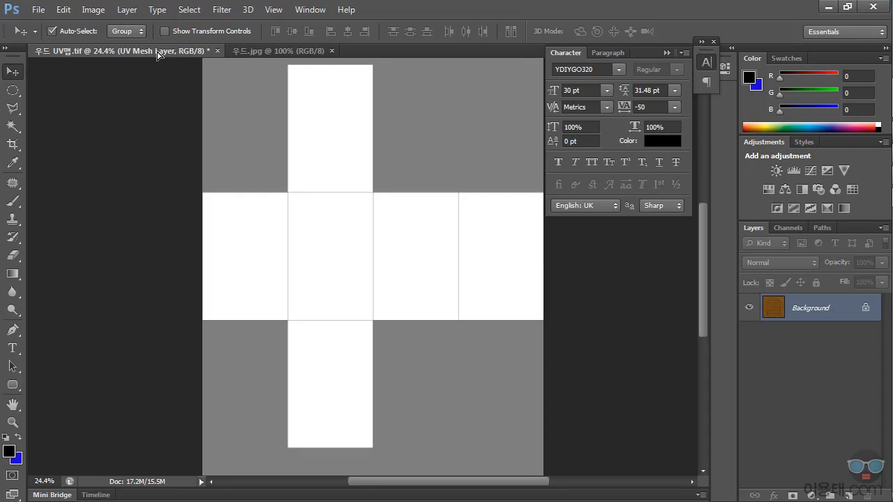
drag(155, 56, 293, 328)
key(ctrl+t)
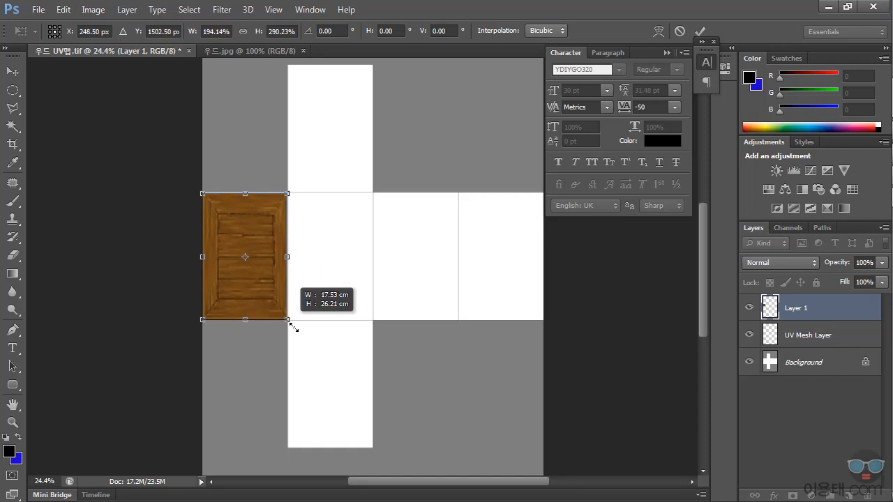
drag(294, 328, 294, 328)
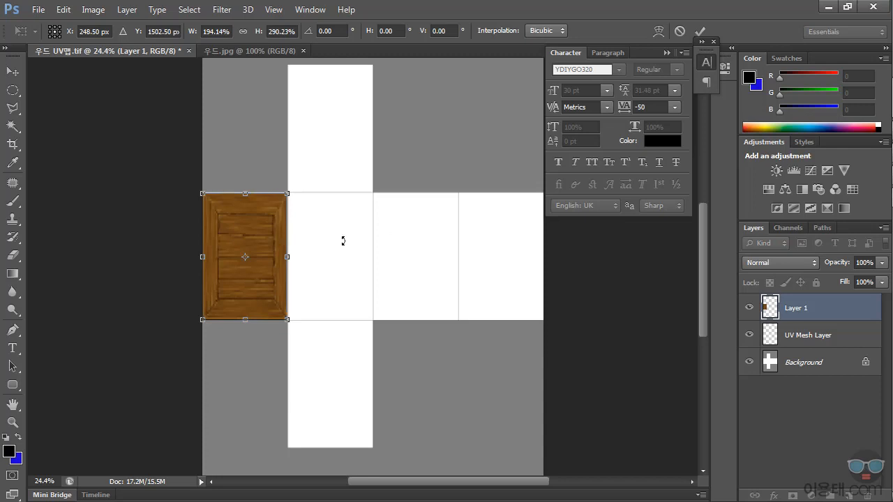
Switch to CINEMA 4D to compare the cube with its unfolded UV layout, and return to Photoshop
mouse_move(889, 210)
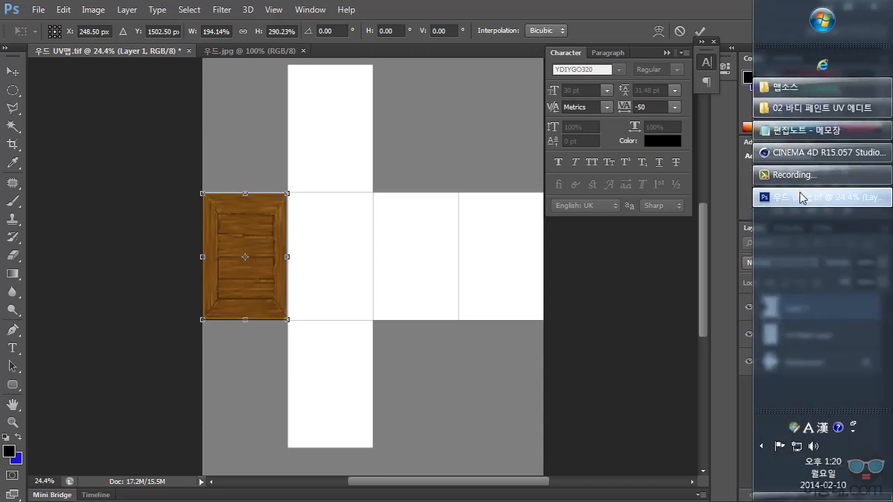
click(797, 152)
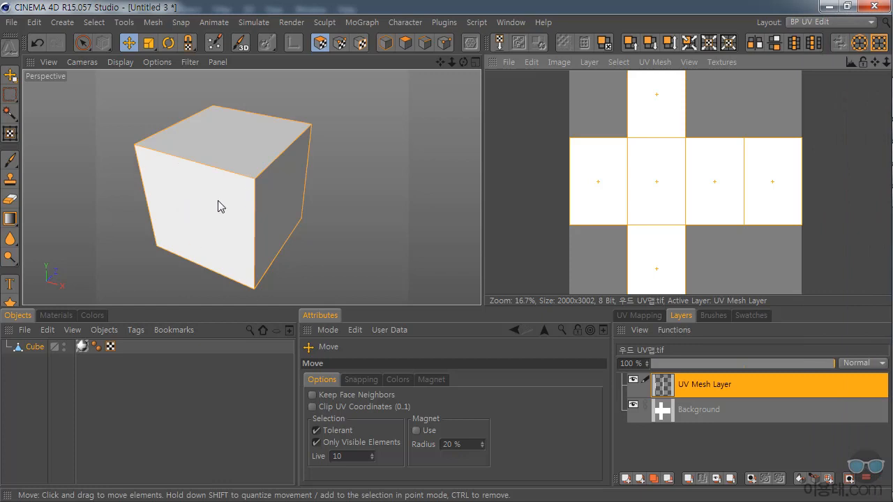
mouse_move(889, 199)
mouse_move(793, 199)
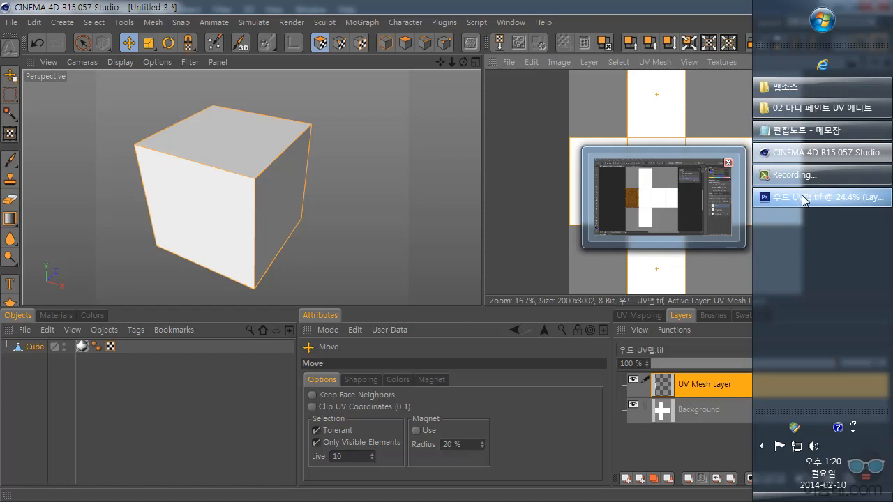
click(802, 199)
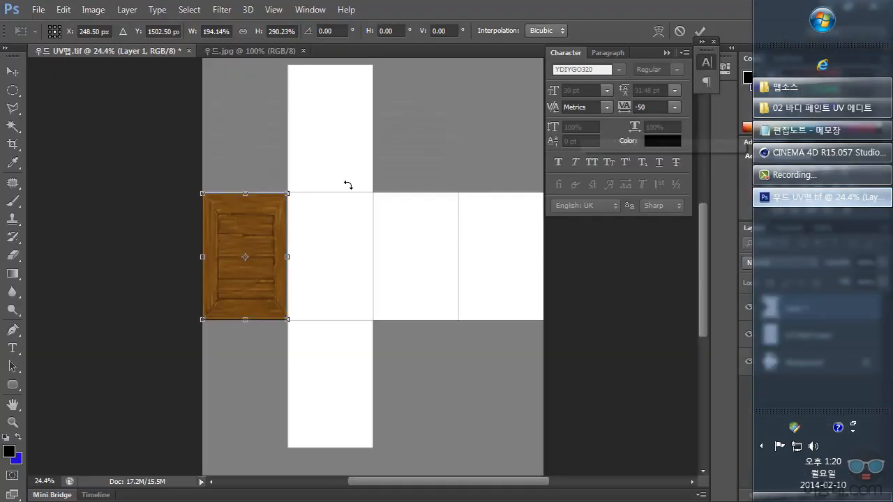
Stretch the crate layer's edges to the leftmost face's mesh lines, about 196% by 294%, and apply the transform
alt+scroll(224, 248, up, 5)
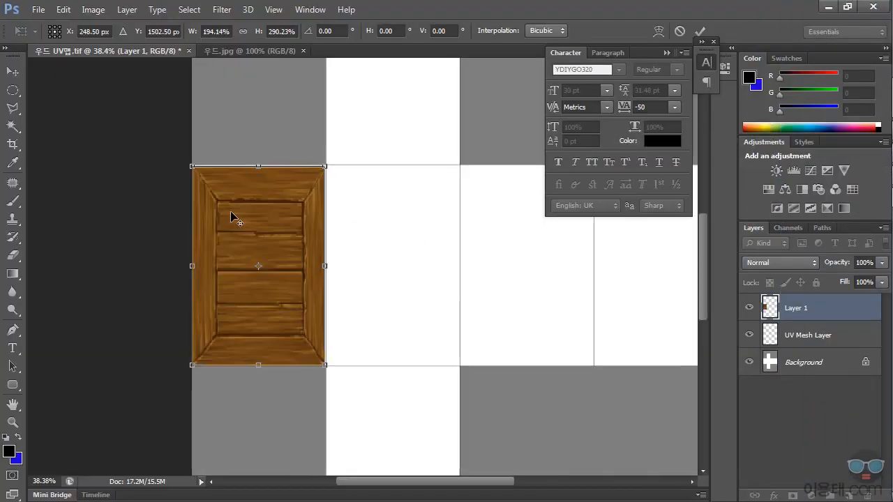
drag(277, 146, 296, 148)
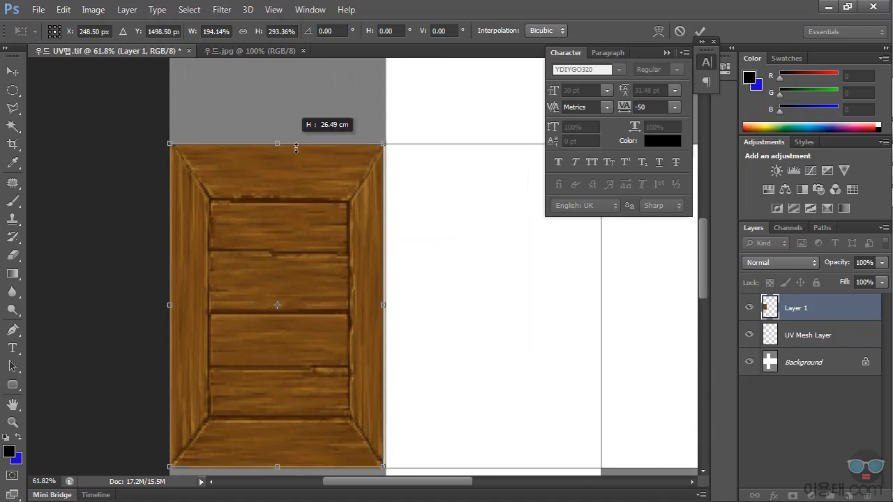
drag(387, 313, 382, 318)
mouse_move(291, 473)
mouse_down()
mouse_move(279, 461)
mouse_move(286, 456)
mouse_move(290, 473)
mouse_up()
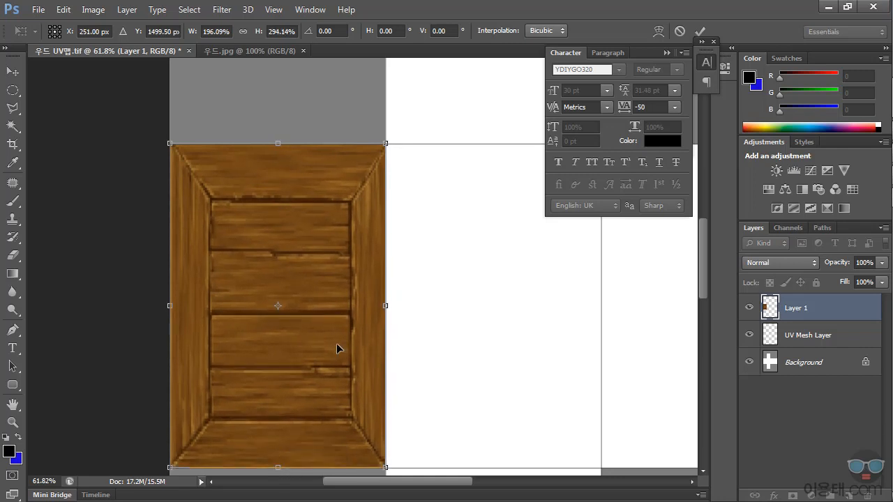
key(Return)
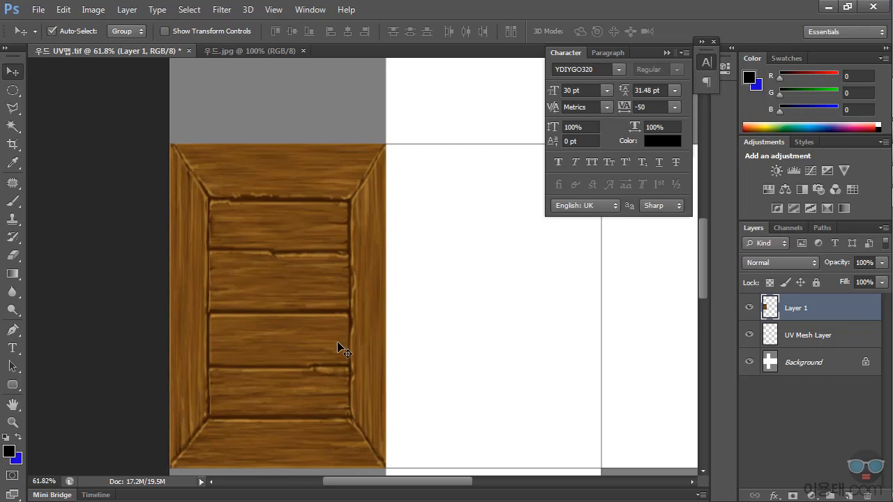
alt+scroll(441, 333, down, 6)
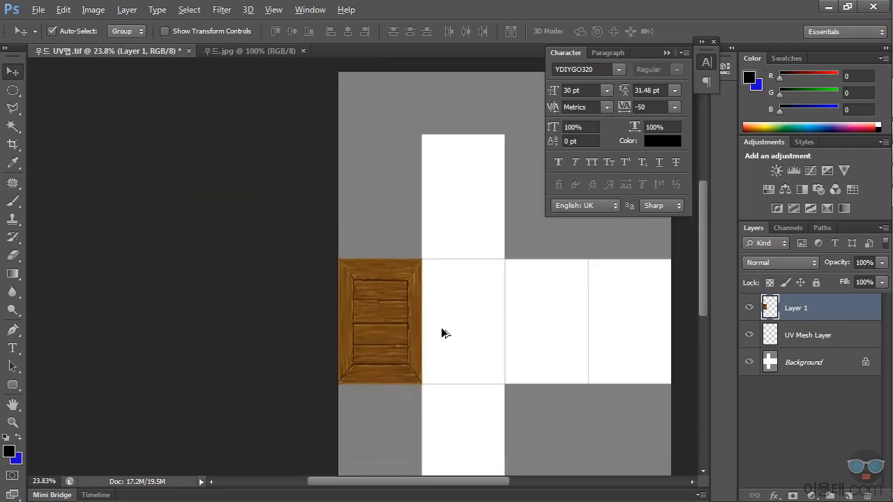
Switch to CINEMA 4D to review the Projection and Optimal Mapping options for the cube's UVs, and return to Photoshop
alt+scroll(320, 289, up, 1)
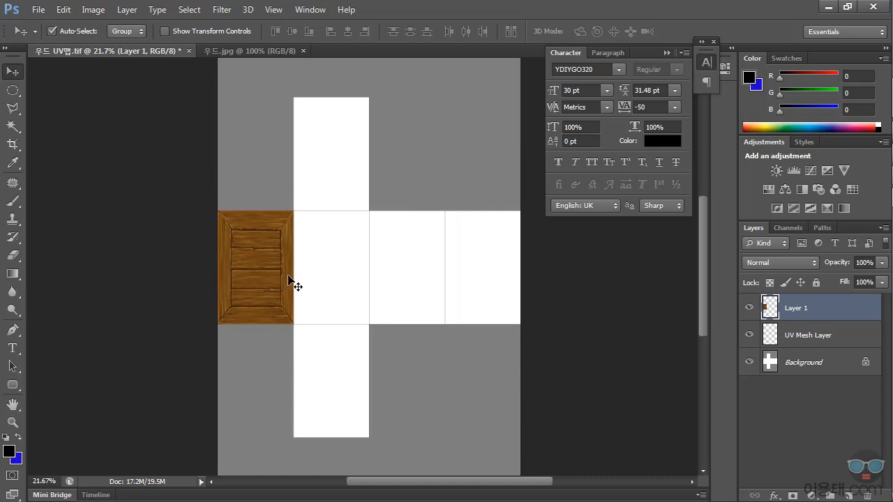
mouse_move(891, 234)
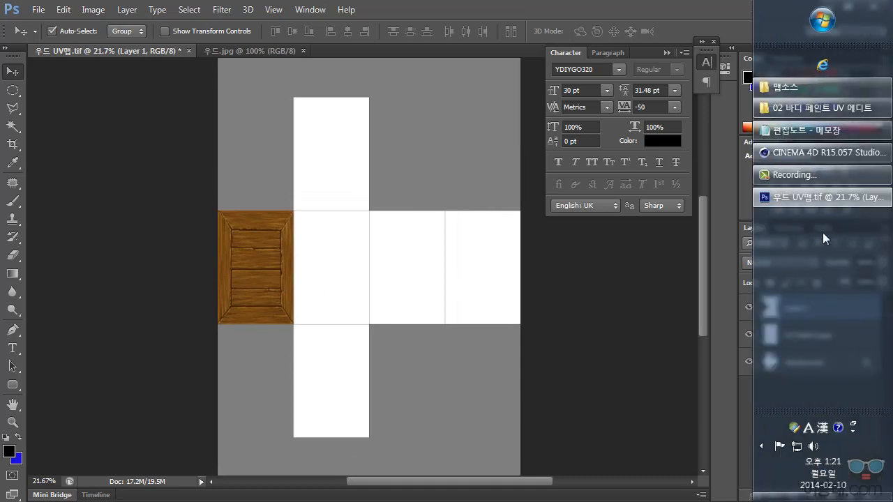
click(788, 155)
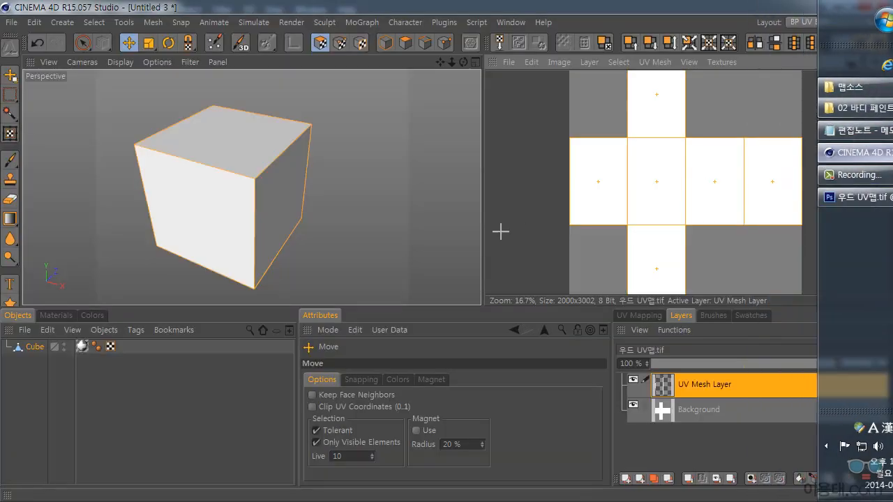
click(646, 317)
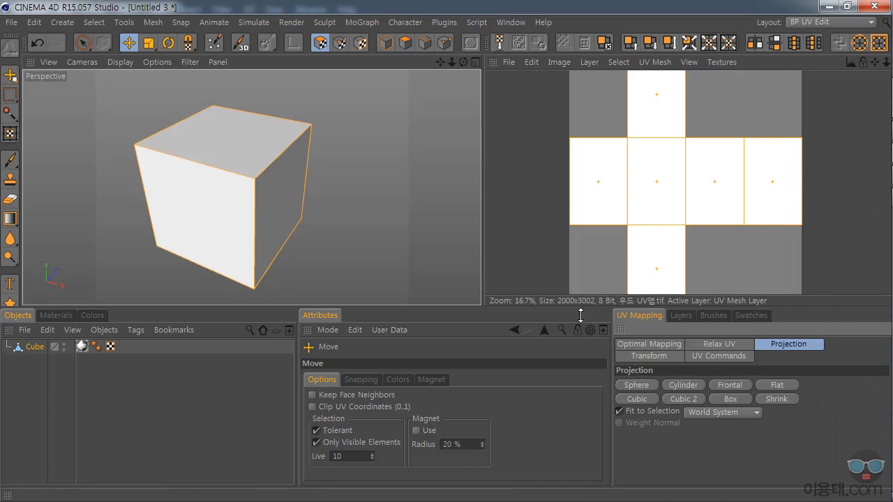
drag(581, 316, 581, 341)
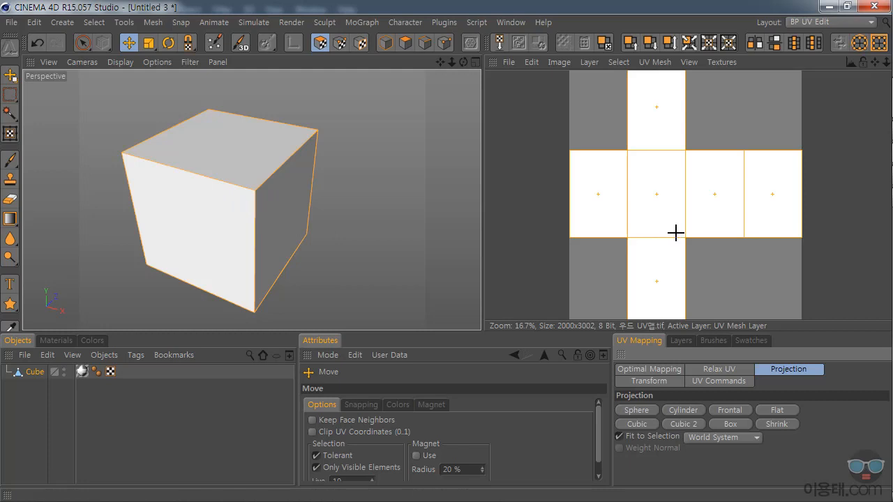
click(653, 370)
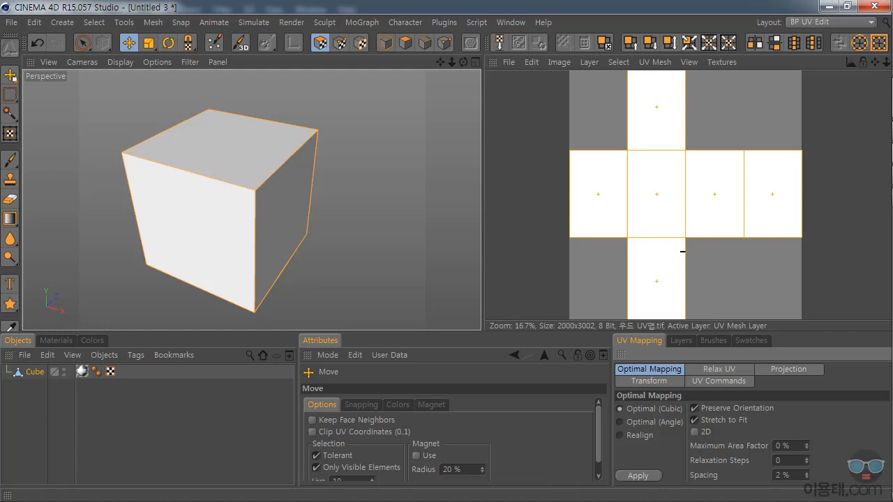
mouse_move(891, 230)
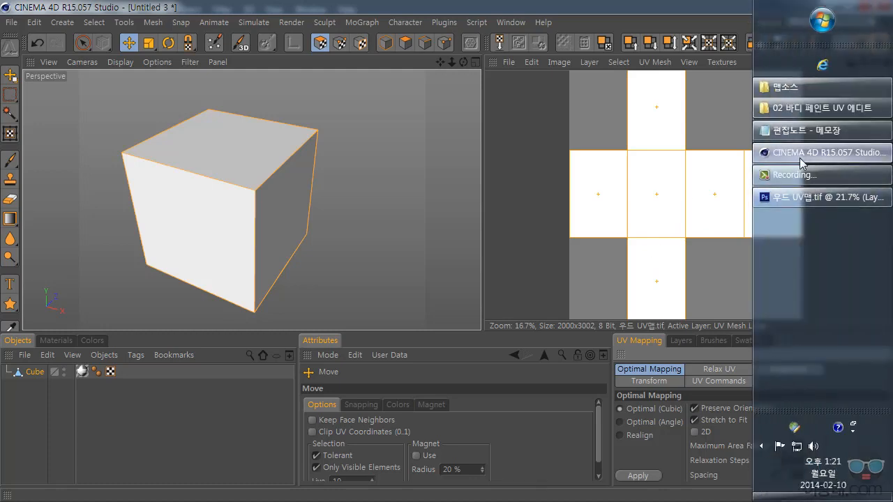
click(800, 200)
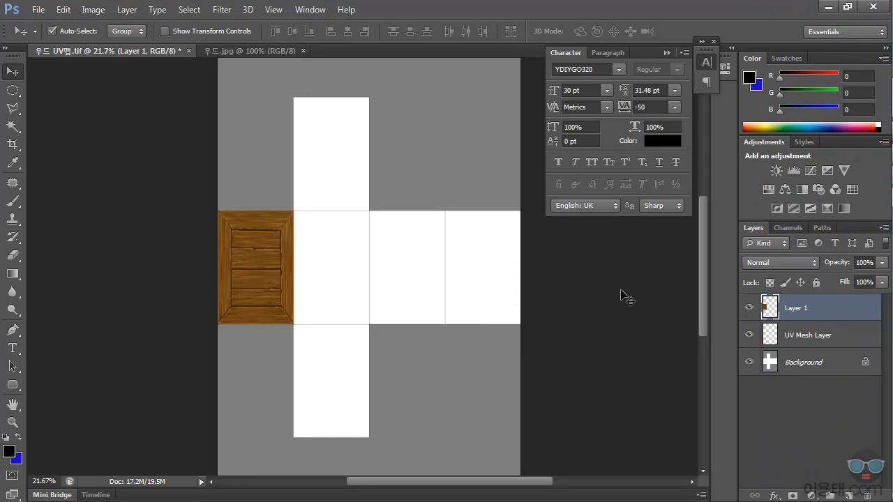
Move Layer 1 beneath UV Mesh Layer and duplicate the crate onto the second face of the cross's horizontal row
drag(776, 312, 815, 354)
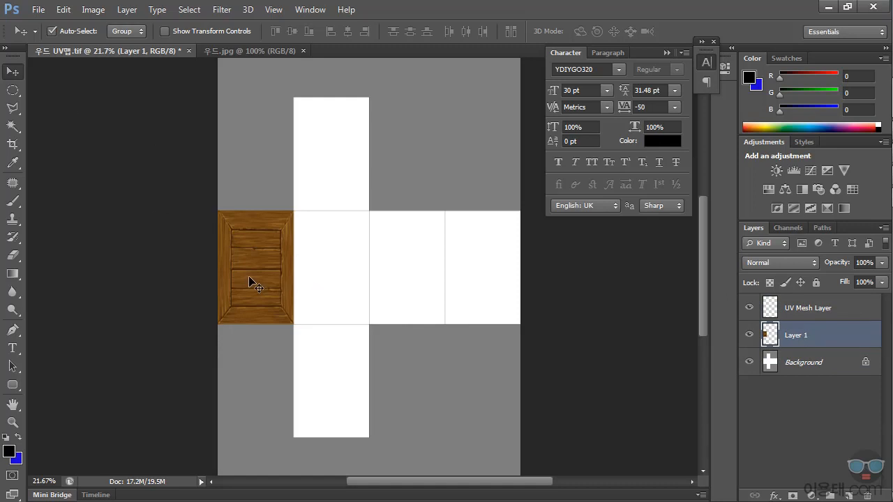
alt+drag(259, 282, 334, 286)
key(shift+Left)
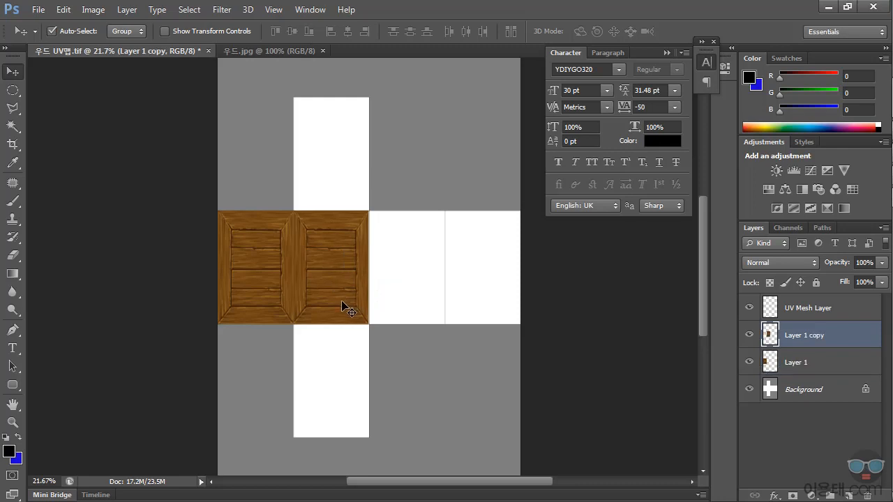
alt+scroll(346, 294, up, 8)
alt+scroll(347, 289, down, 4)
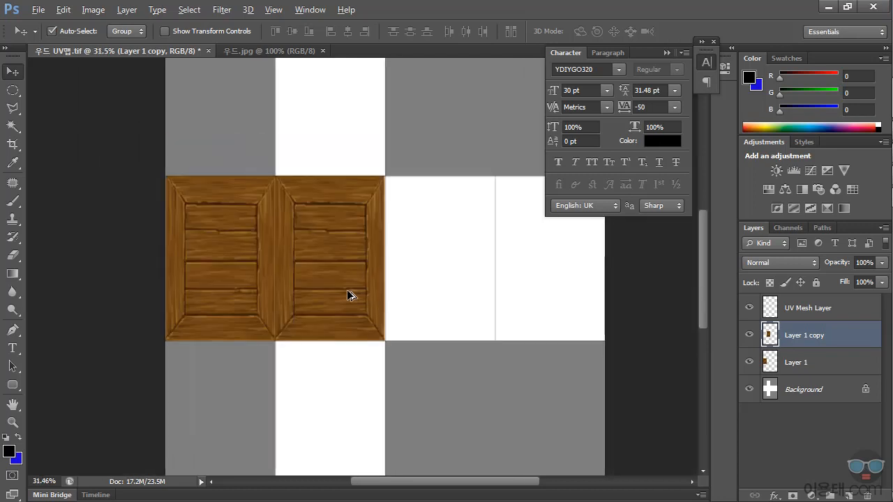
Duplicate the crate onto the third and fourth faces of the cross's horizontal row
drag(331, 290, 428, 293)
scroll(425, 293, up, 1)
scroll(423, 307, up, 3)
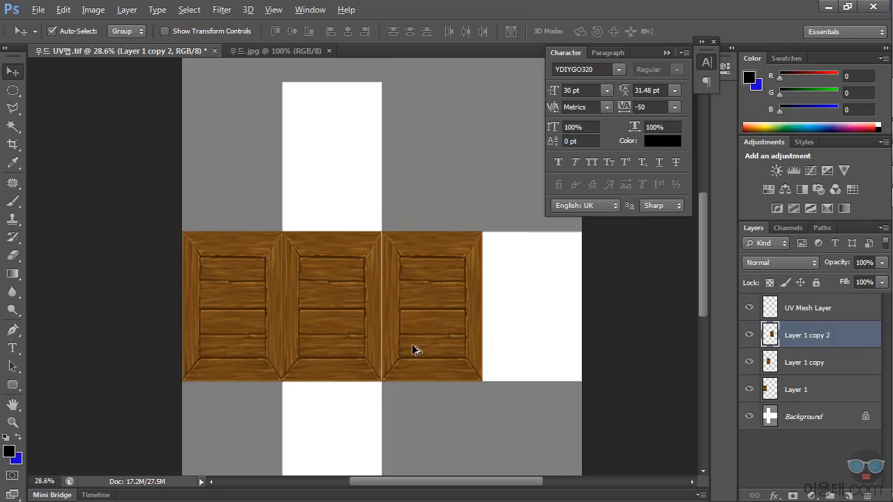
alt+scroll(415, 349, up, 3)
alt+scroll(412, 344, down, 3)
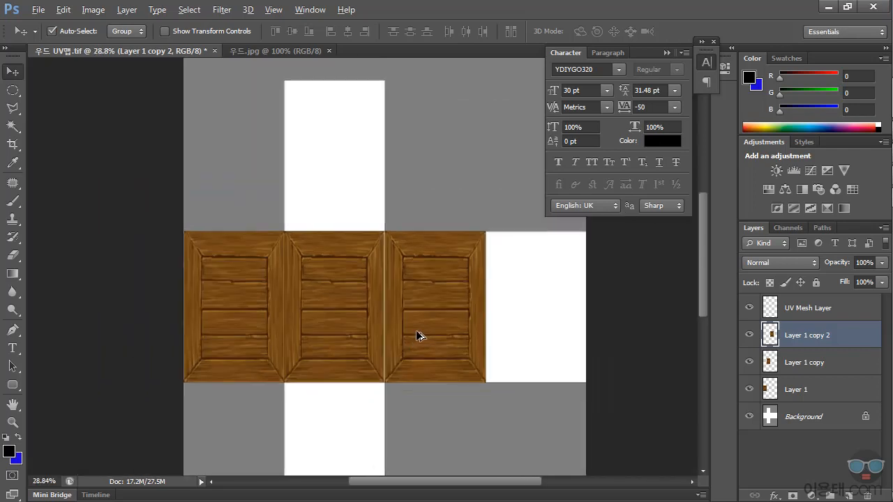
alt+drag(416, 333, 518, 333)
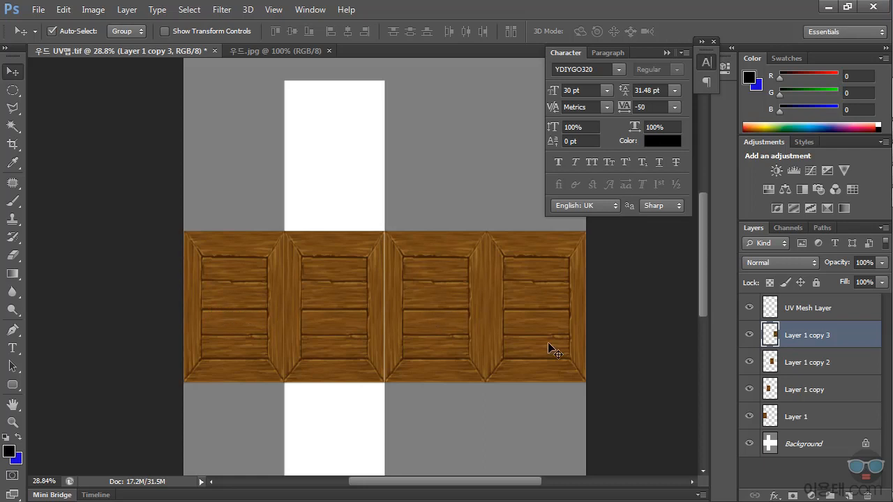
Try rotating the crate on the row's fourth face by -90° and stretching it to about 144% width
key(ctrl+t)
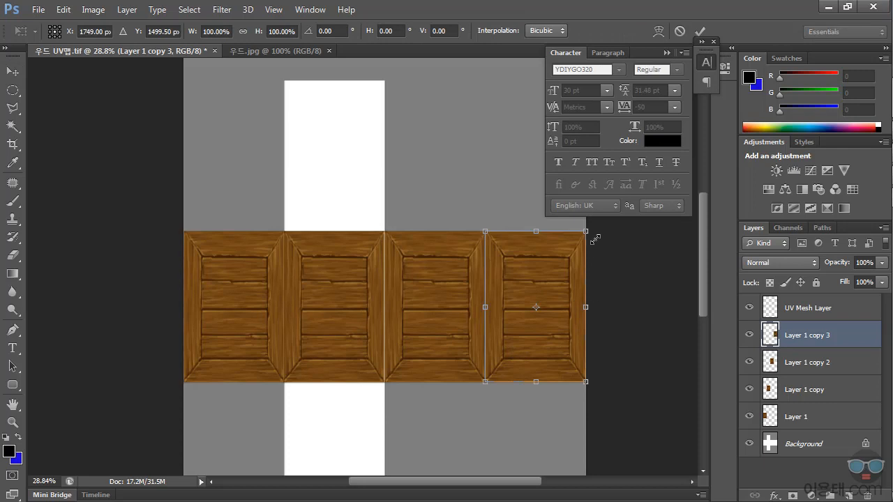
drag(606, 254, 542, 245)
drag(544, 367, 543, 383)
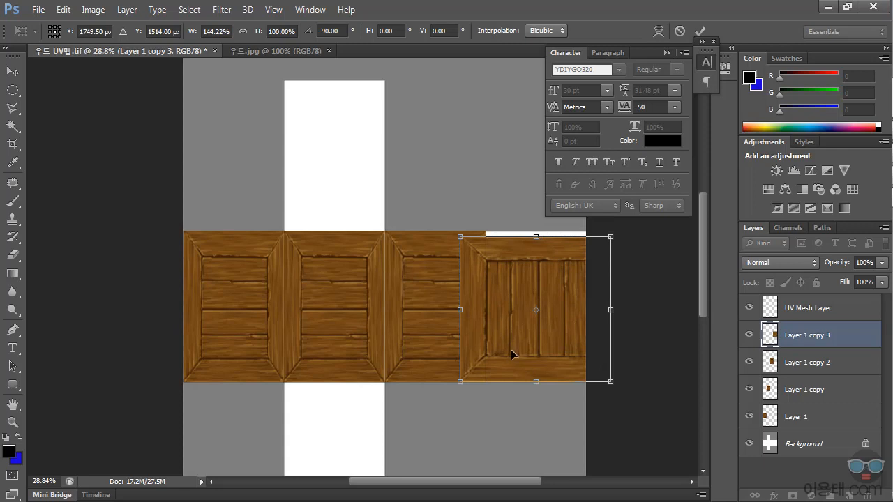
key(Return)
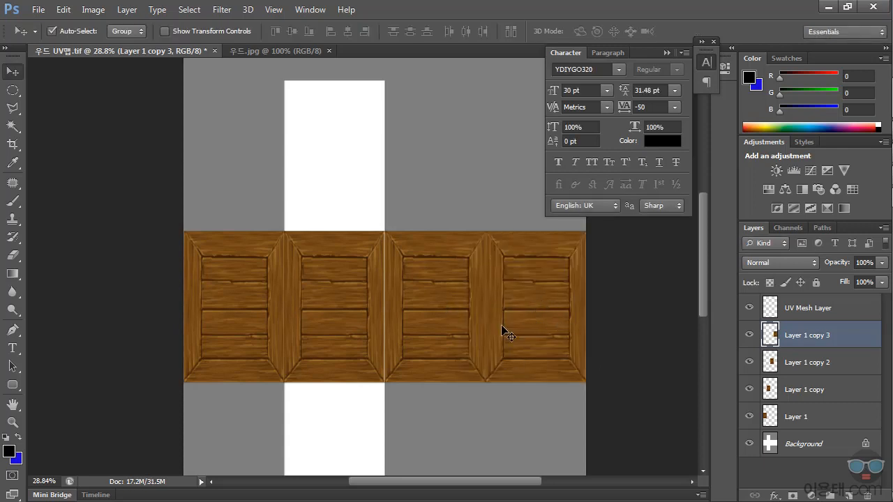
Fit the document in view and duplicate the crate onto the cross's upper face, aligned with its mesh lines
key(ctrl+0)
key(alt)
alt+drag(472, 283, 334, 182)
alt+scroll(309, 182, up, 5)
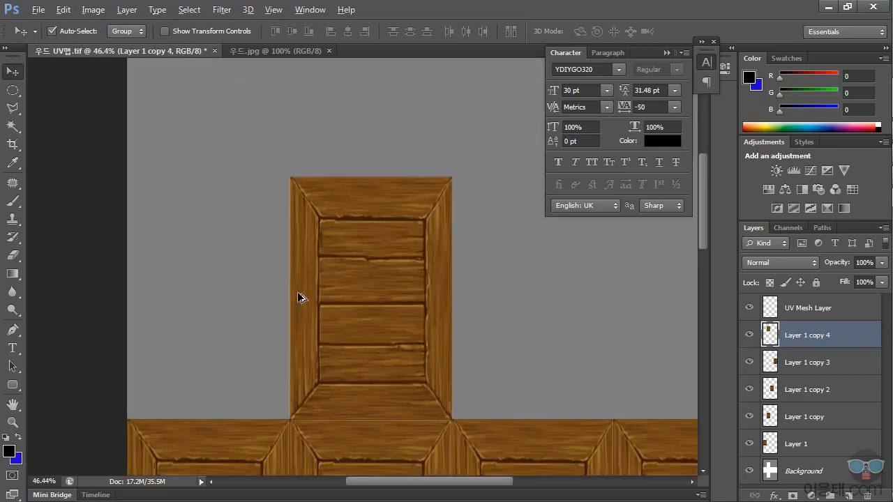
alt+scroll(298, 293, up, 2)
alt+scroll(298, 293, down, 5)
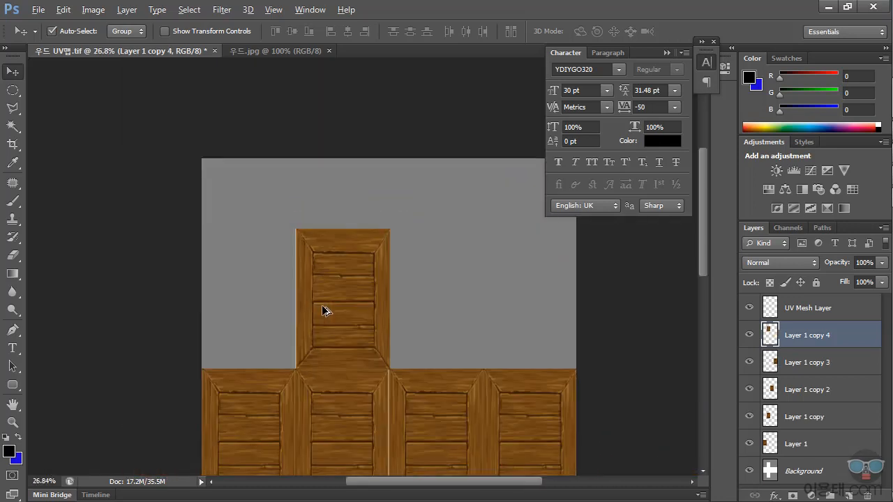
Duplicate the upper face's crate onto the cross's lower face, directly beneath the horizontal row
drag(703, 257, 703, 314)
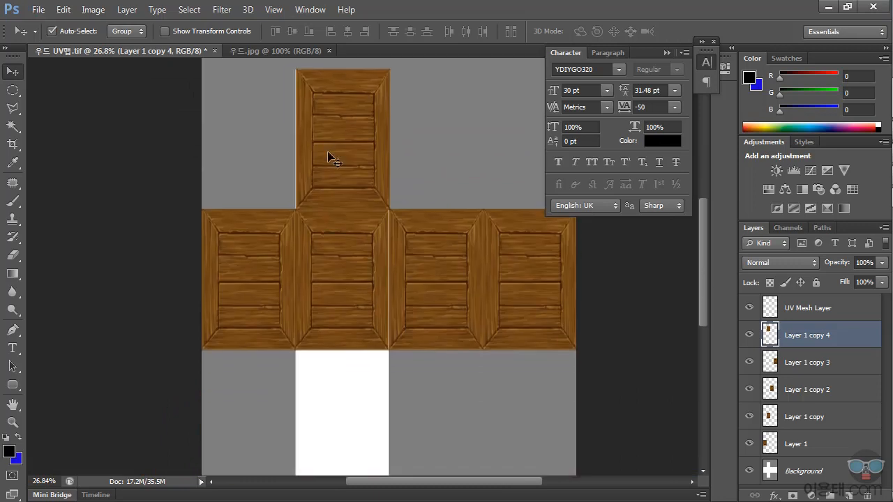
drag(342, 129, 342, 409)
mouse_move(703, 309)
mouse_down()
mouse_move(705, 253)
mouse_move(706, 348)
mouse_move(704, 321)
mouse_up()
alt+scroll(299, 343, up, 7)
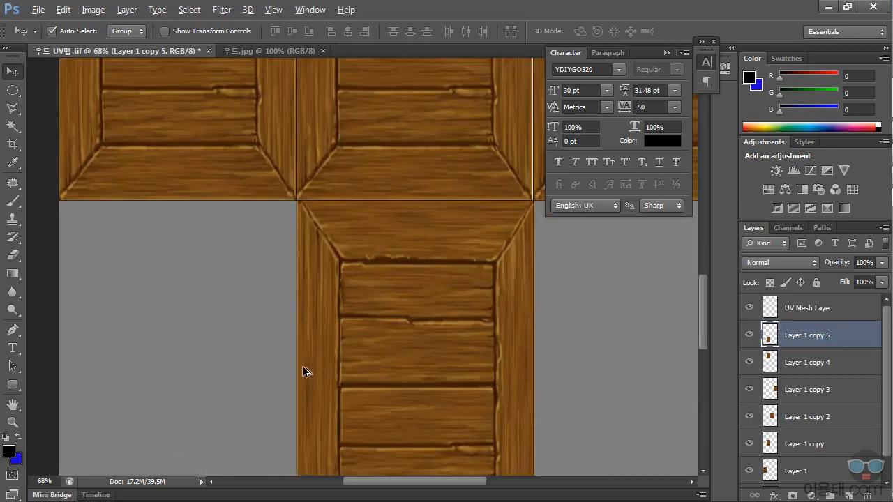
alt+scroll(372, 306, down, 5)
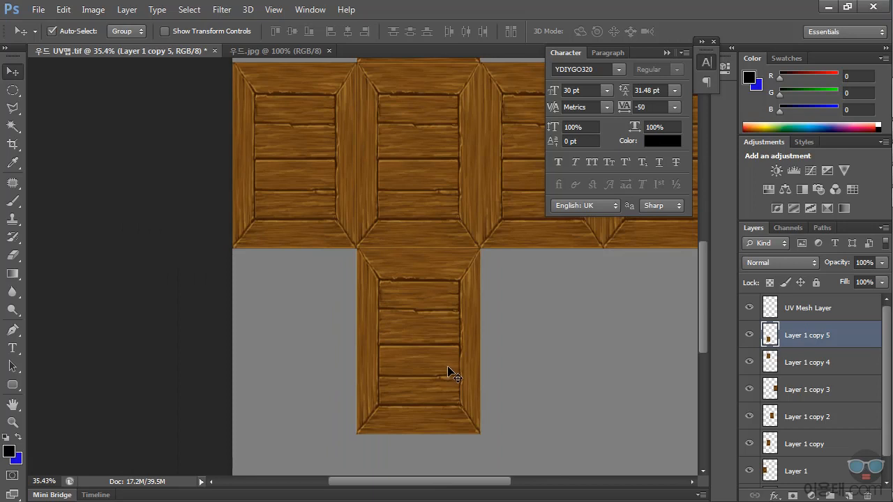
Stretch the lower face's crate to 101% width by extending its left edge to the mesh line, and apply the transform
key(ctrl+t)
alt+scroll(380, 380, up, 2)
alt+scroll(355, 333, up, 3)
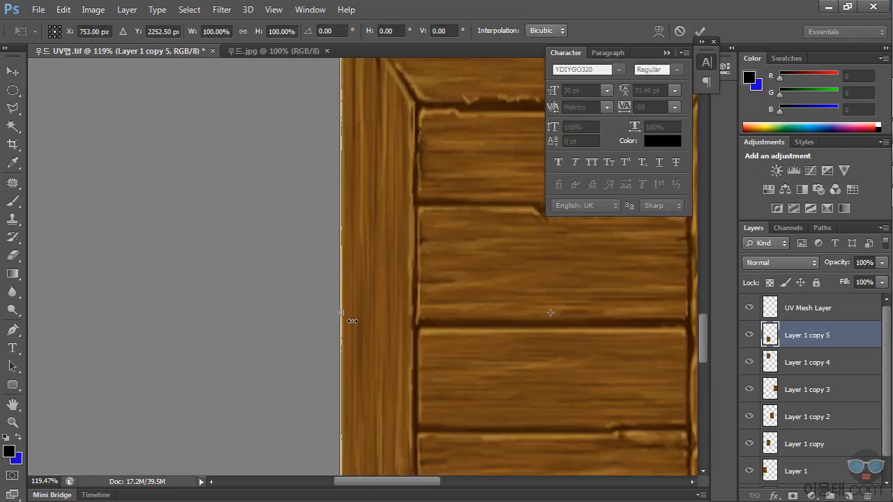
drag(341, 313, 337, 313)
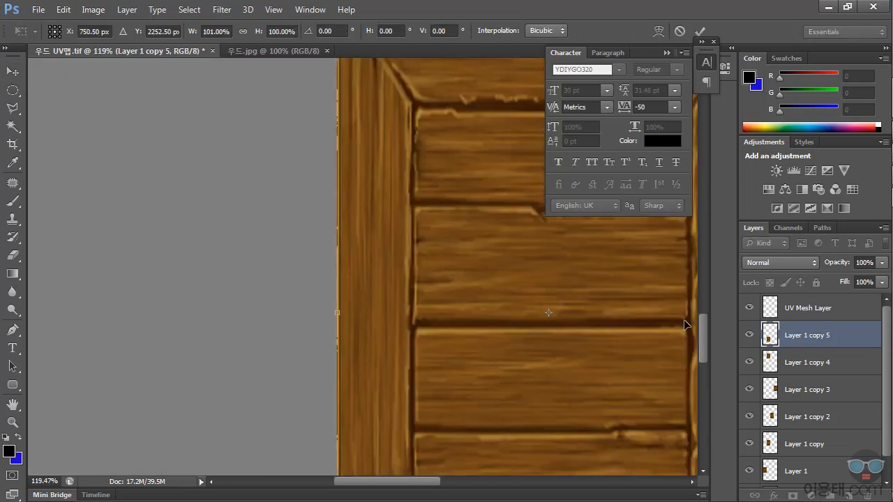
key(Return)
Extend the left edge of the upper face's crate to the mesh line at 101% width and apply the transform
alt+scroll(497, 310, down, 5)
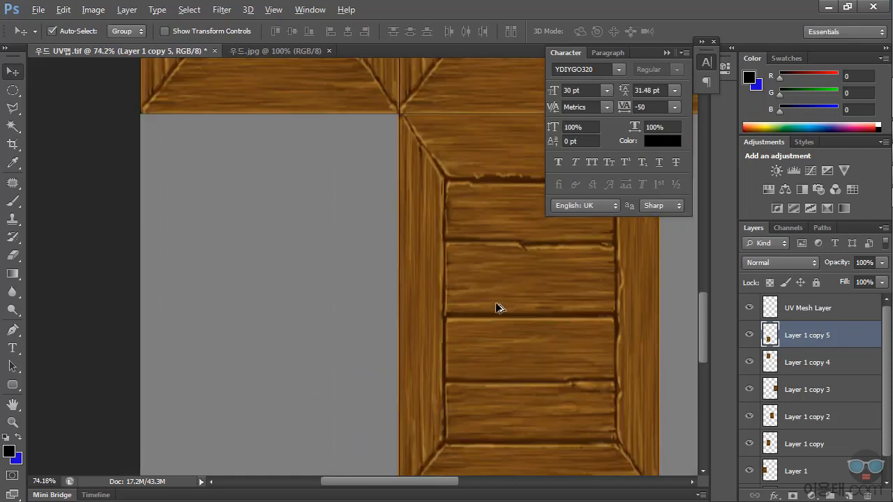
drag(704, 322, 704, 199)
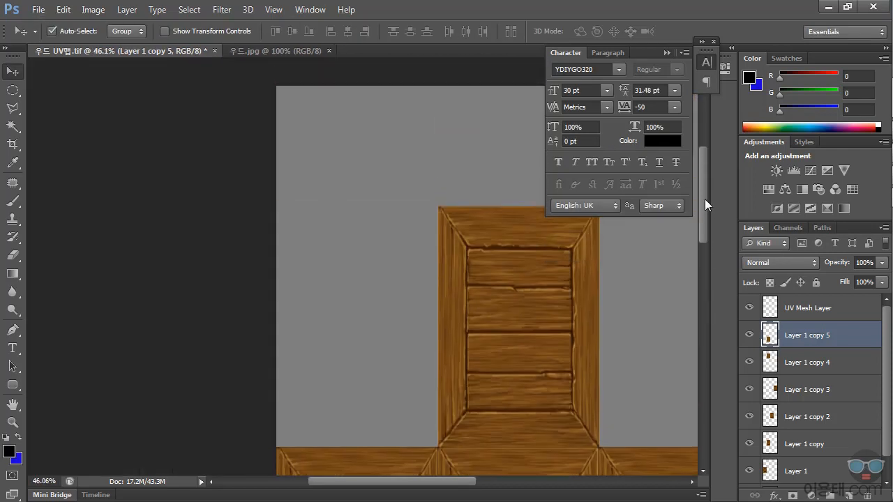
click(514, 347)
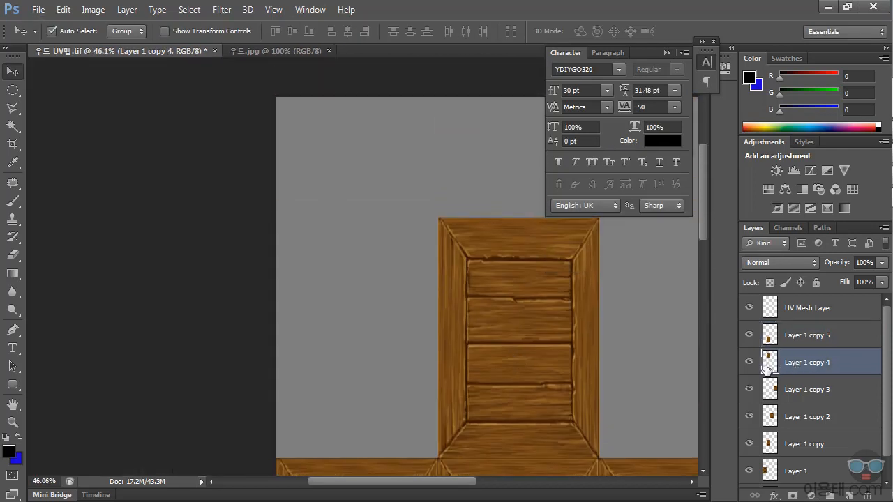
alt+scroll(498, 353, up, 5)
key(ctrl+t)
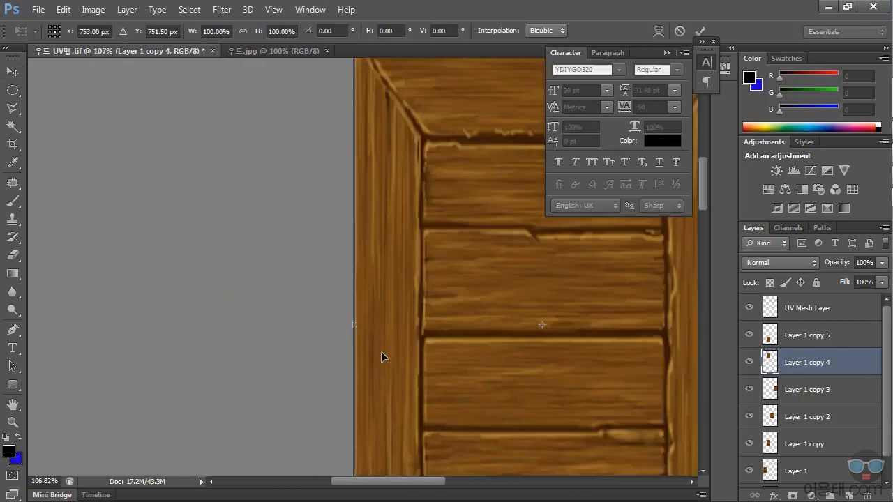
drag(360, 327, 358, 327)
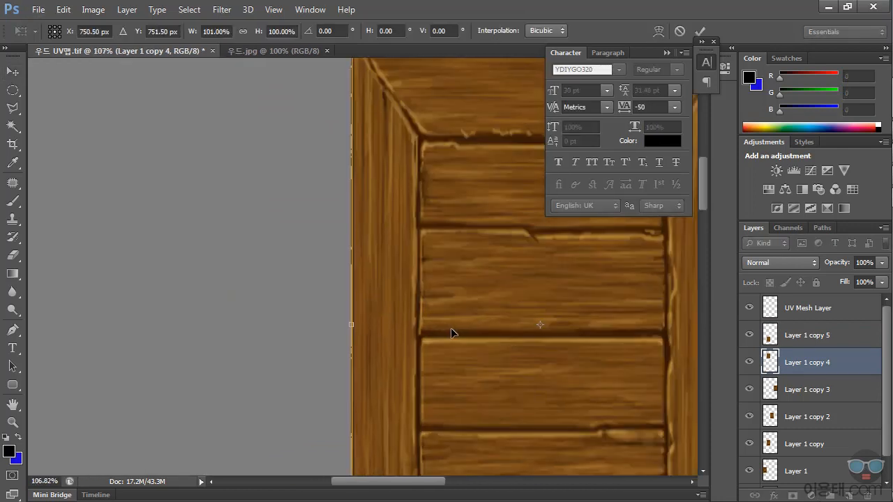
key(Return)
Widen the crate on the row's third face to 100.20% to close the gap beside the second face, and apply the transform
alt+scroll(461, 330, down, 3)
alt+scroll(460, 330, down, 8)
drag(700, 263, 692, 308)
scroll(573, 351, up, 1)
click(573, 351)
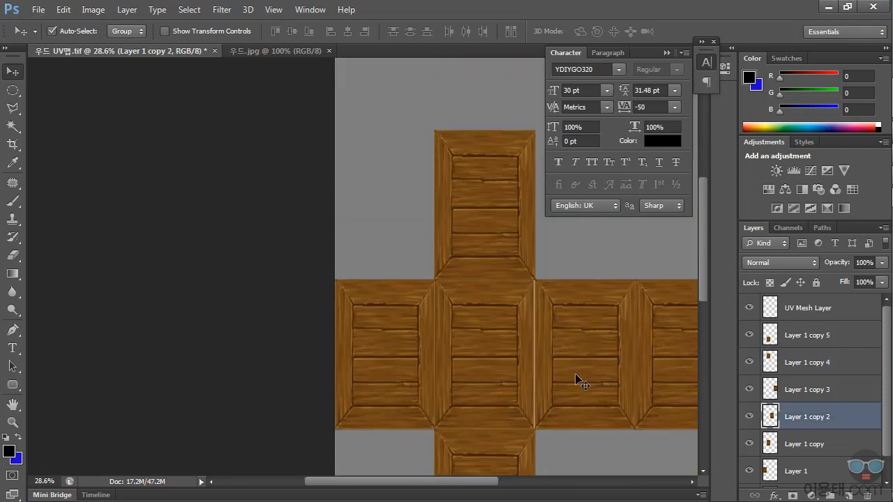
scroll(576, 377, up, 2)
scroll(671, 350, down, 1)
scroll(683, 362, down, 1)
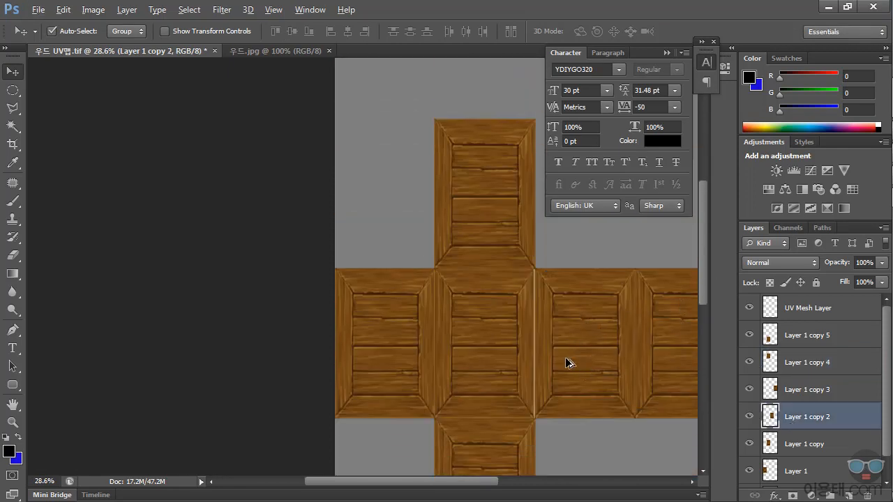
alt+scroll(572, 371, up, 10)
key(alt)
key(ctrl+t)
drag(459, 295, 457, 293)
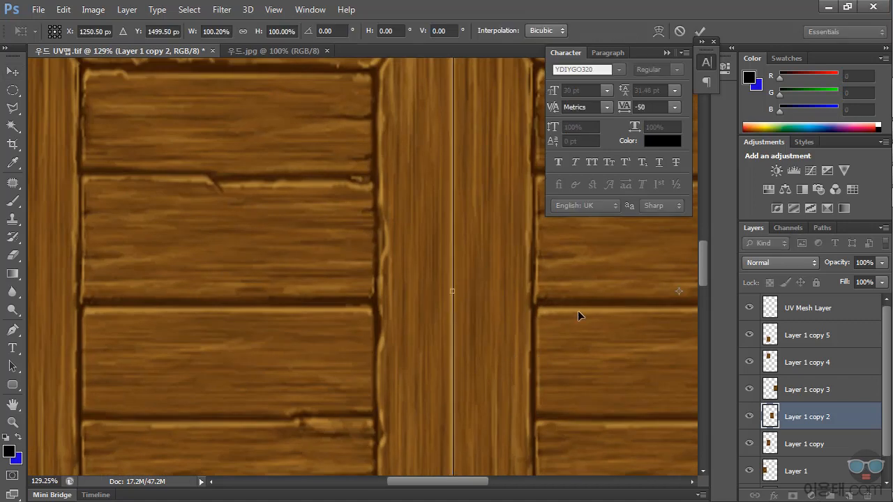
key(Return)
alt+scroll(507, 308, down, 10)
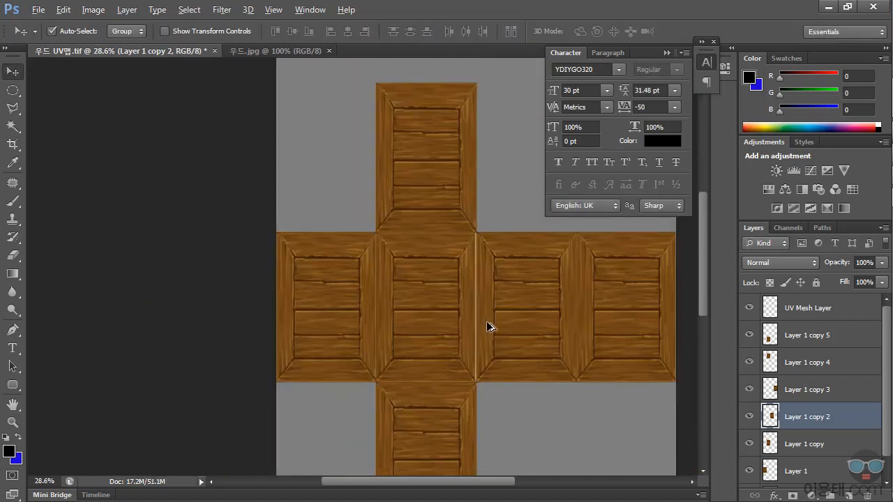
alt+scroll(488, 325, down, 3)
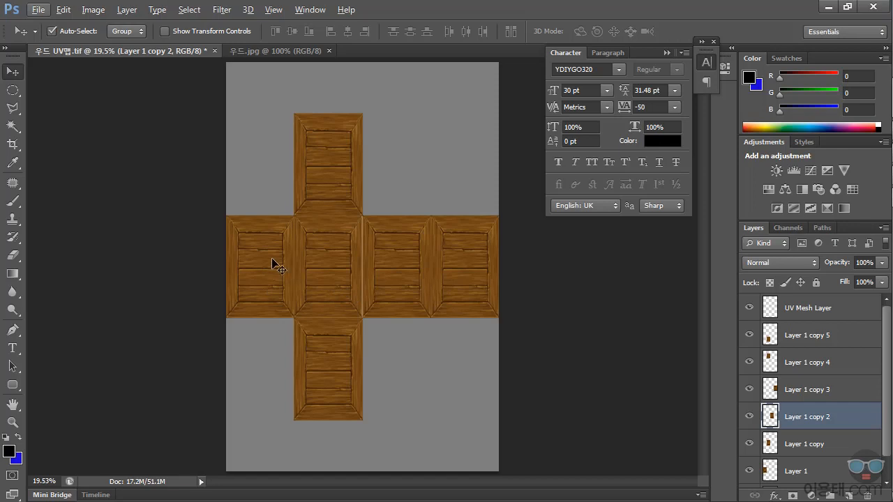
alt+scroll(294, 288, up, 3)
alt+scroll(295, 287, down, 2)
alt+scroll(298, 287, up, 4)
alt+scroll(299, 293, down, 3)
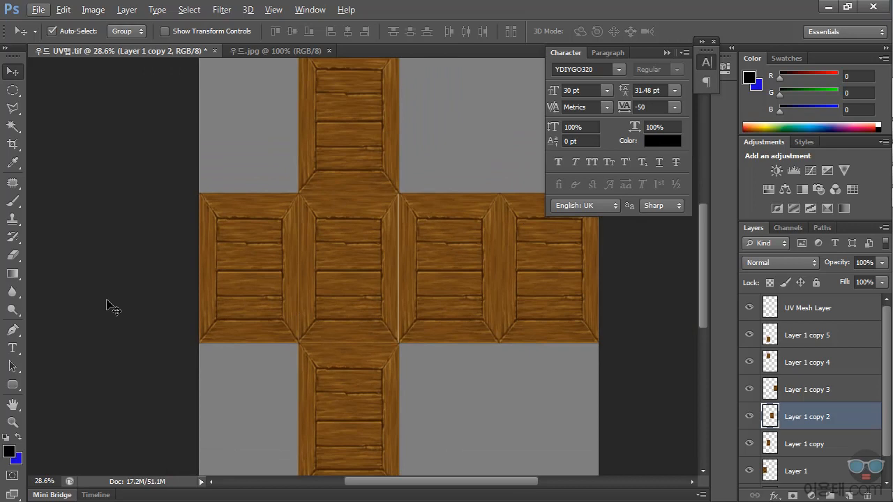
Add the text "바디 페인트 UV 에디트" at 30 pt on the horizontal row's first crate face
click(13, 348)
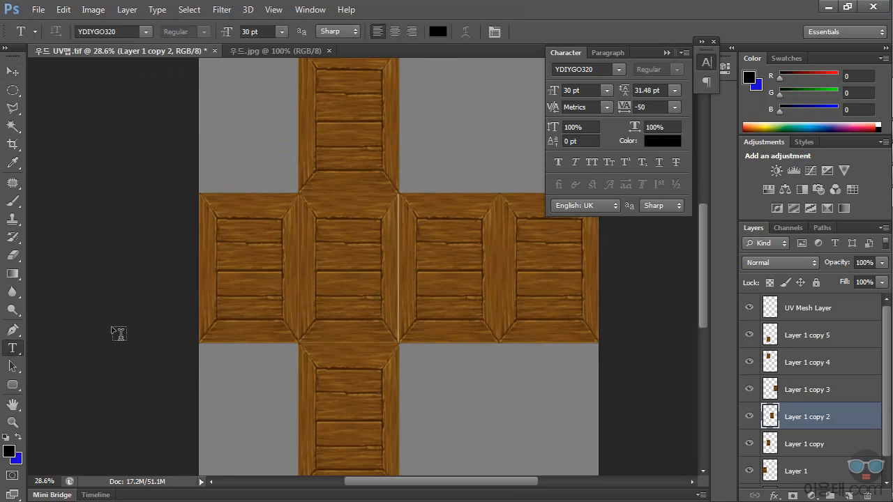
click(238, 283)
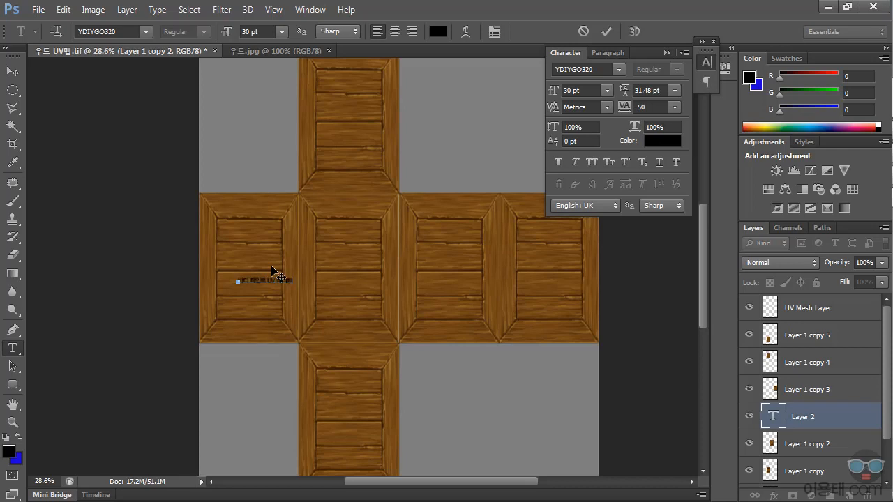
click(13, 72)
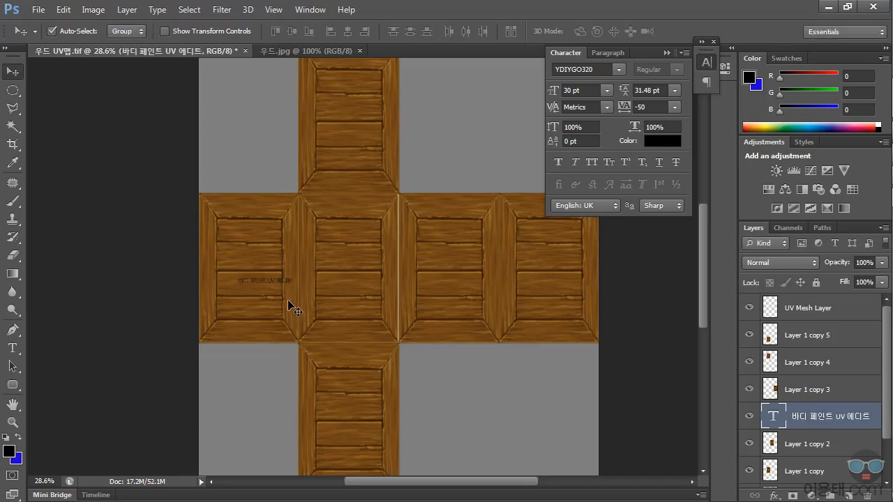
Enlarge the text to about 510% so it spans most of the horizontal row, and apply the transform
key(ctrl+t)
drag(299, 285, 513, 355)
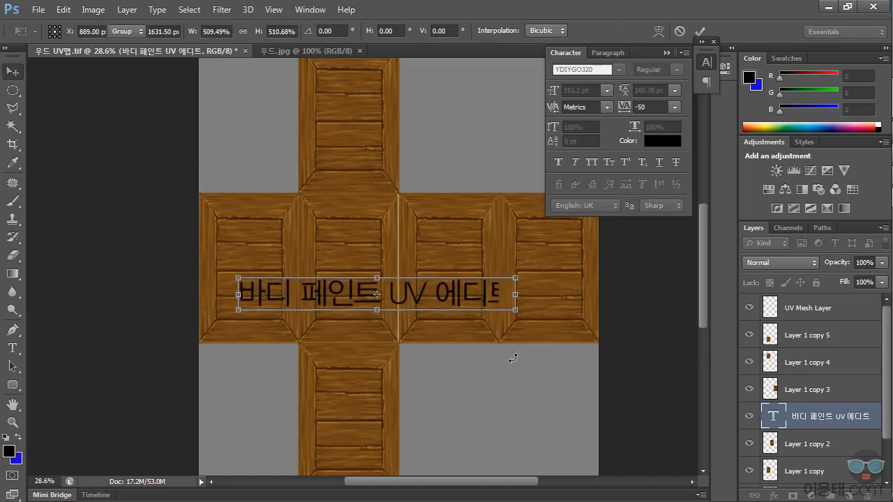
key(Return)
Put the text layer above the UV Mesh Layer and position the text across the row's first three faces
drag(445, 304, 416, 291)
drag(829, 423, 828, 307)
mouse_move(440, 287)
mouse_down()
mouse_move(444, 299)
mouse_move(430, 301)
mouse_move(439, 297)
mouse_up()
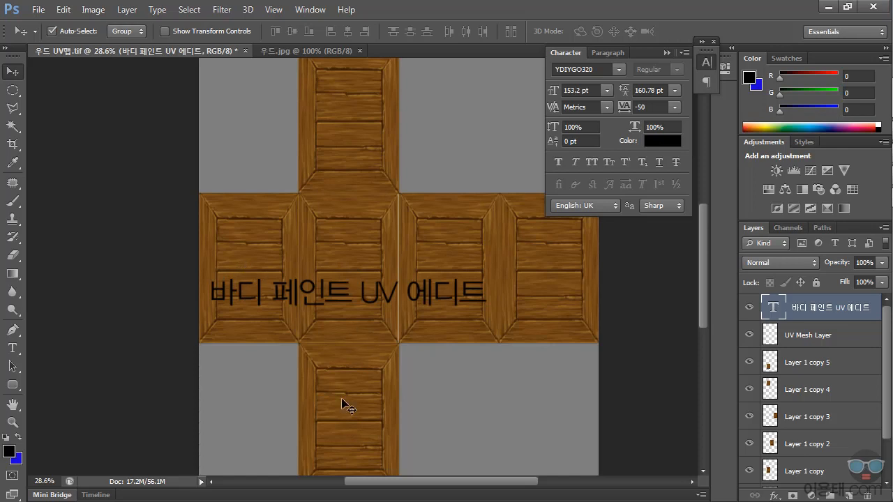
drag(284, 275, 289, 276)
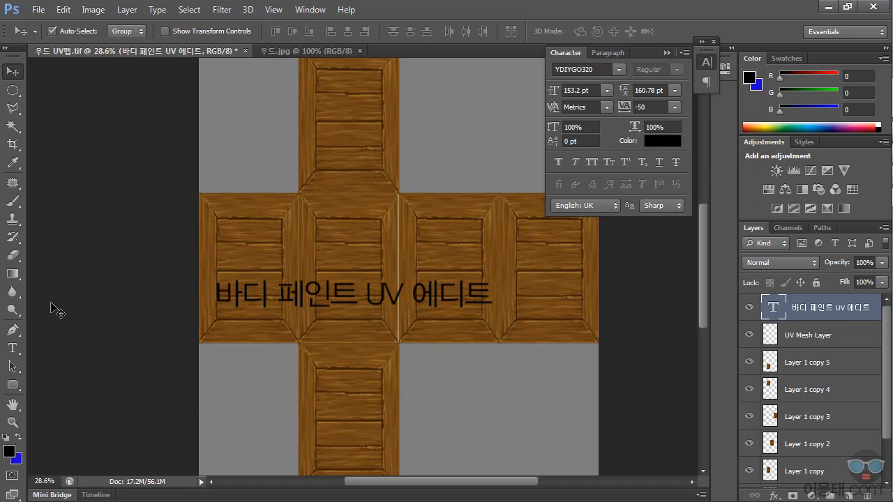
Warp the text with the horizontal Arc style at a +50% bend
click(12, 348)
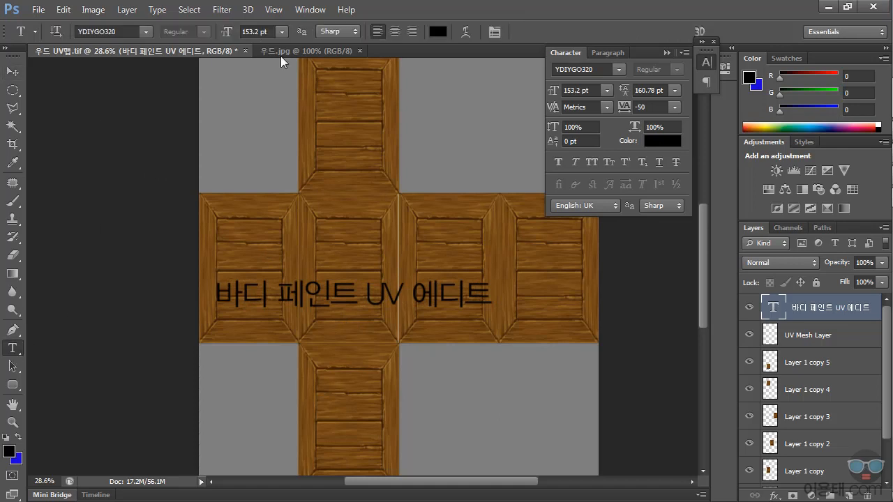
click(465, 32)
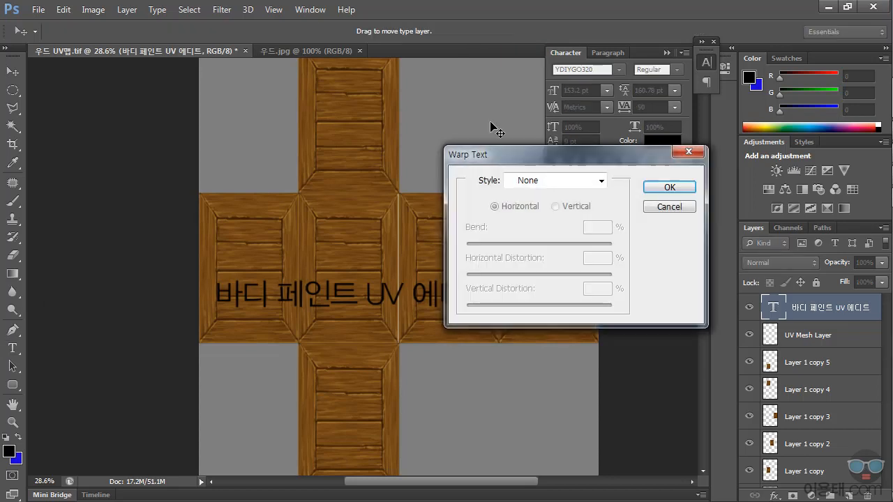
click(527, 180)
click(532, 222)
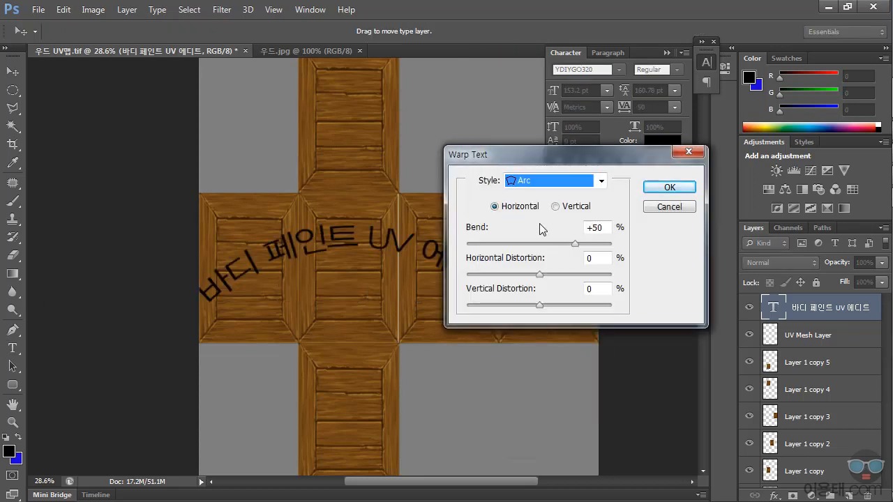
click(668, 187)
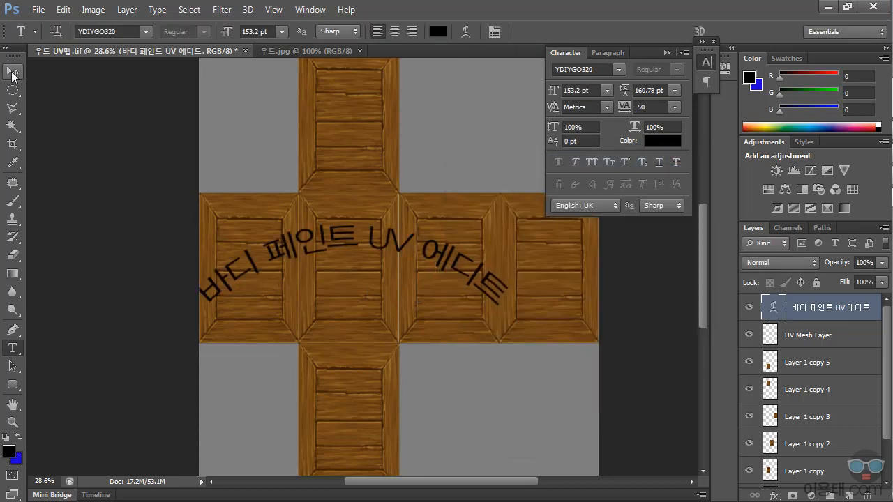
click(13, 71)
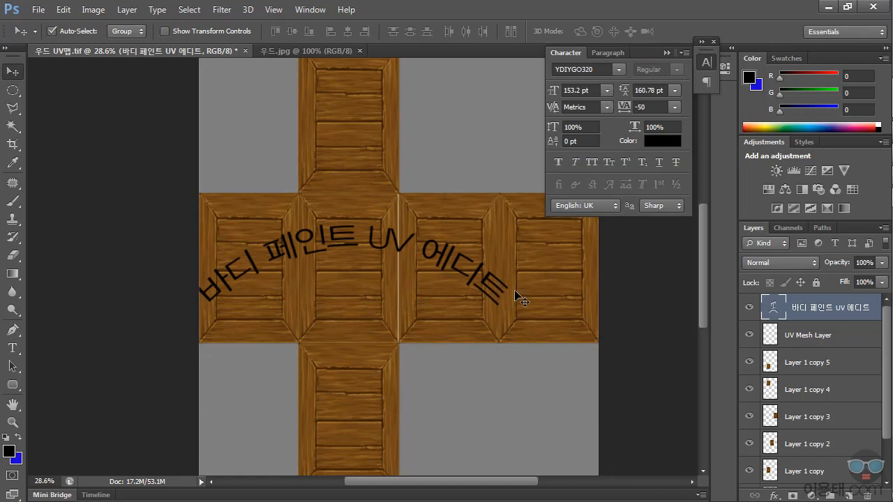
key(ctrl+t)
drag(562, 301, 461, 437)
drag(420, 413, 414, 376)
key(Escape)
Scale the arched text to 69.45%, rotate it 52.76° so it runs from the first face to the lower face, and apply the transform
key(ctrl+t)
drag(549, 325, 388, 316)
drag(373, 244, 356, 365)
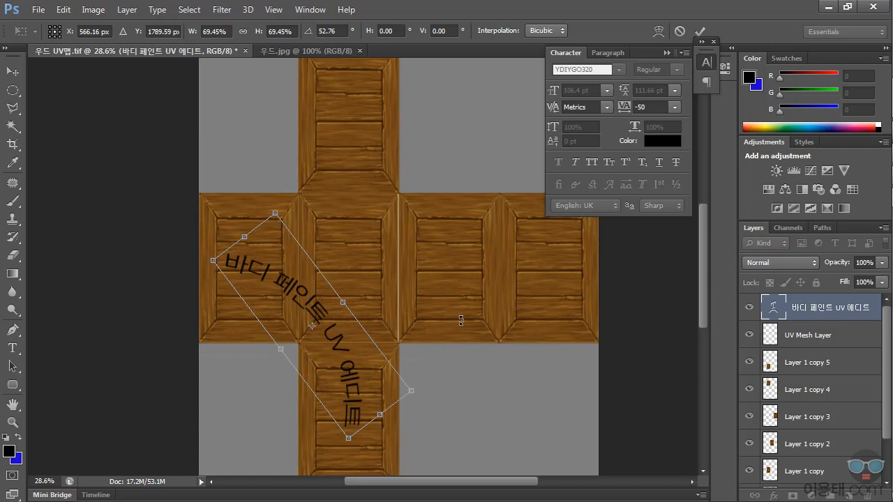
key(Return)
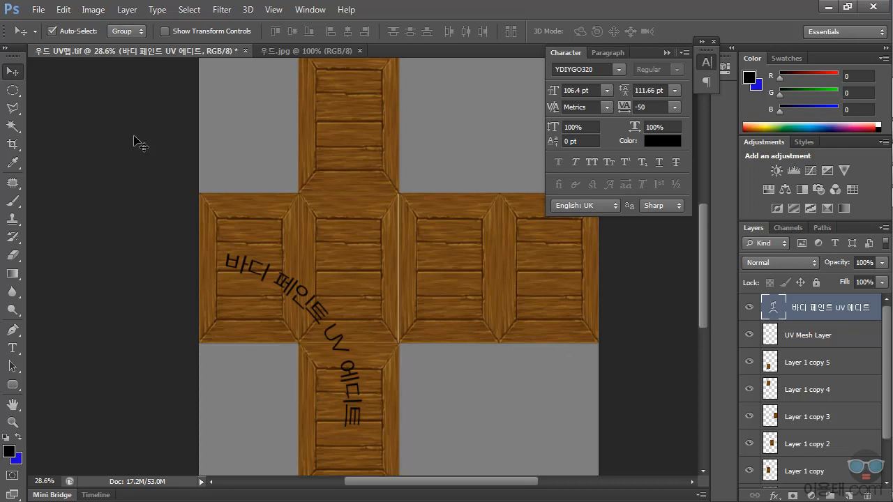
Save a JPEG copy of the texture as 우드 UV맵.jpg with Maximum quality 12 and the Baseline ("Standard") format
click(38, 9)
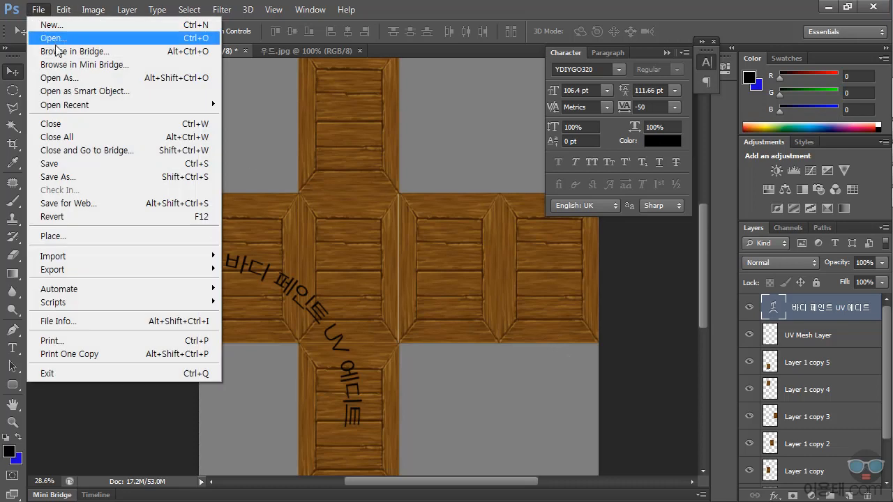
click(73, 177)
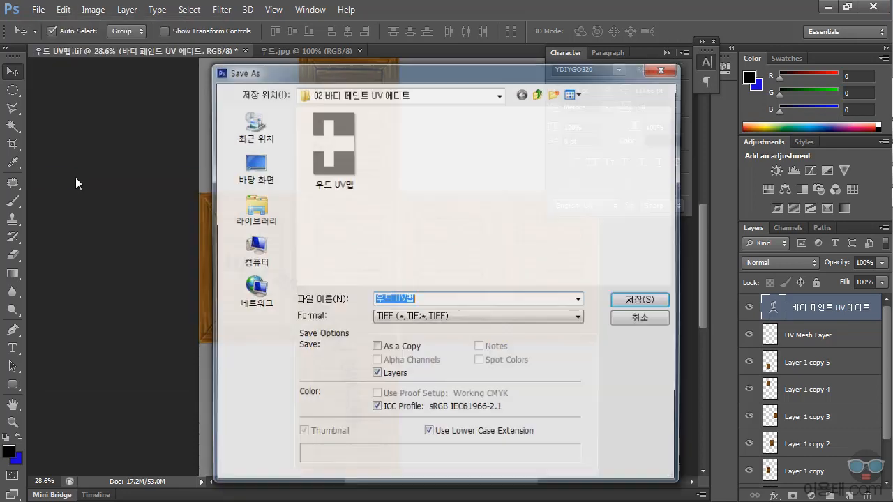
click(446, 317)
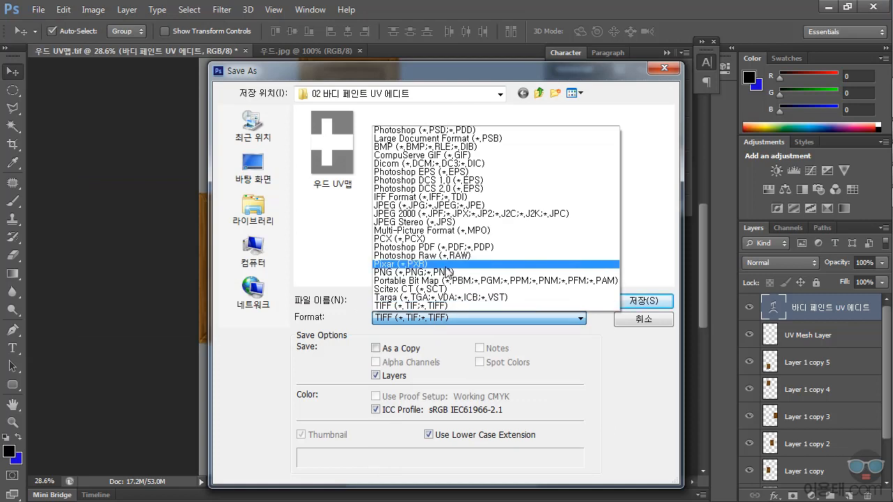
click(404, 206)
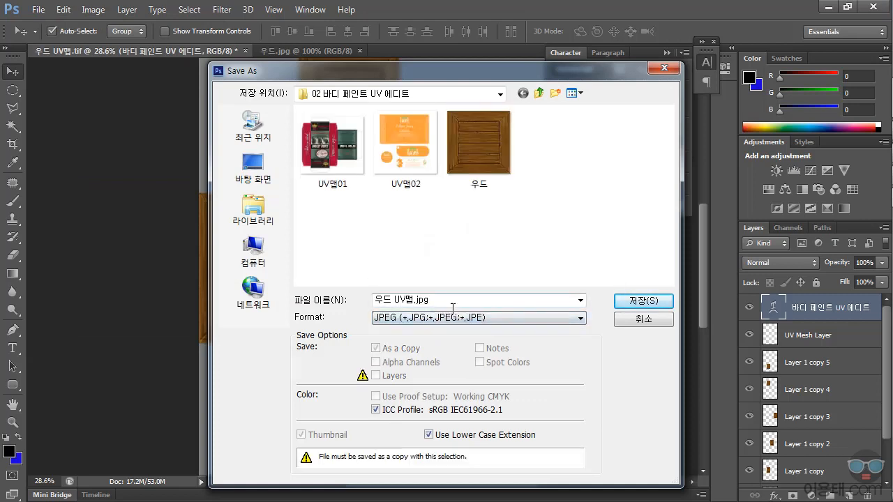
click(633, 303)
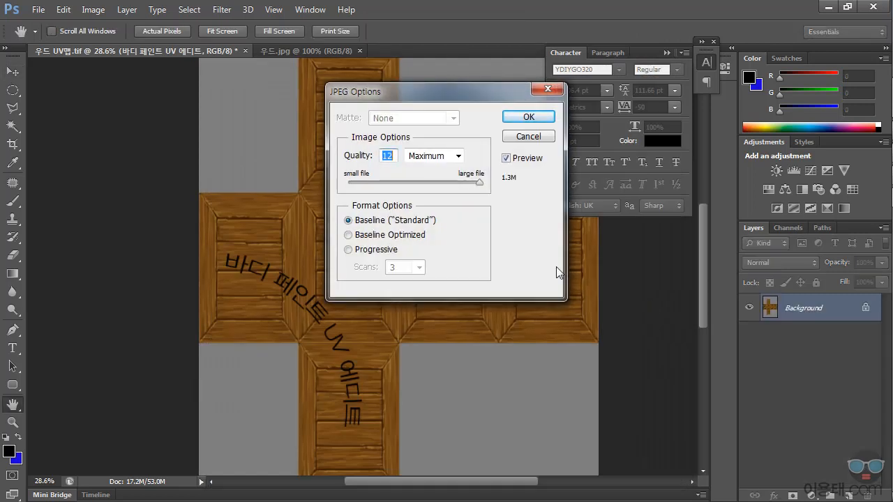
click(530, 120)
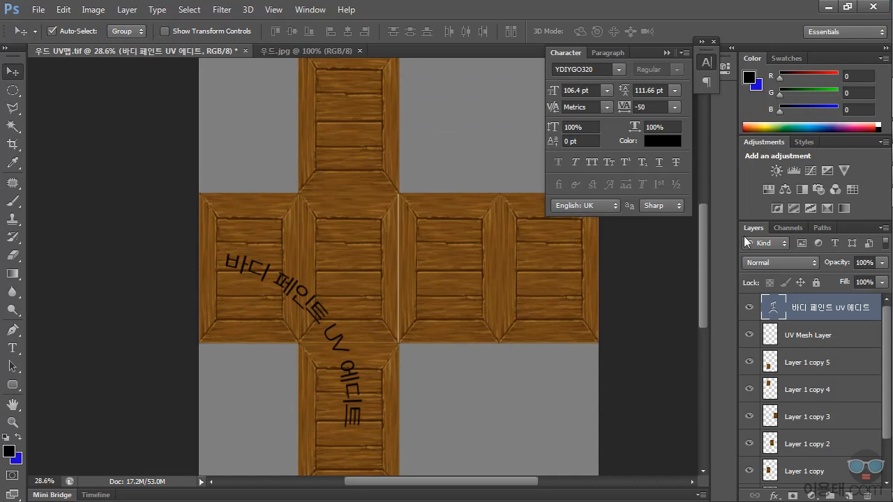
Switch to CINEMA 4D, change the workspace to the Standard layout and select the material Mat
click(812, 154)
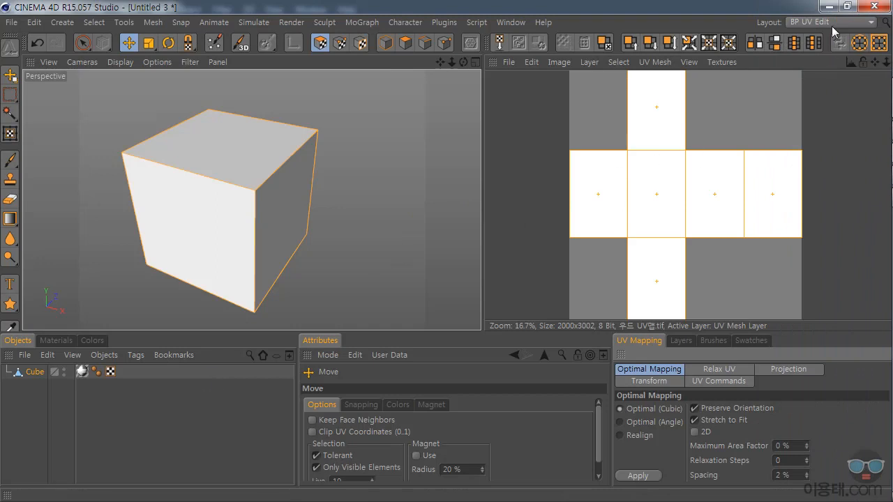
click(827, 22)
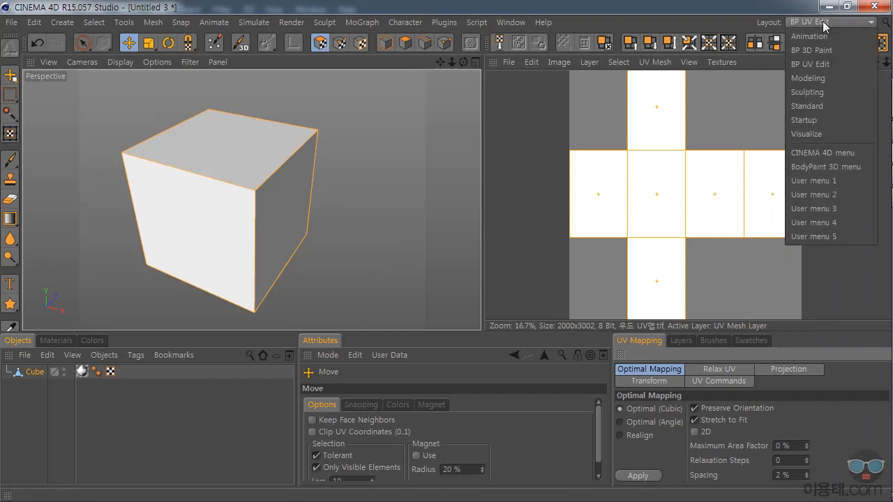
click(821, 106)
click(43, 446)
click(44, 446)
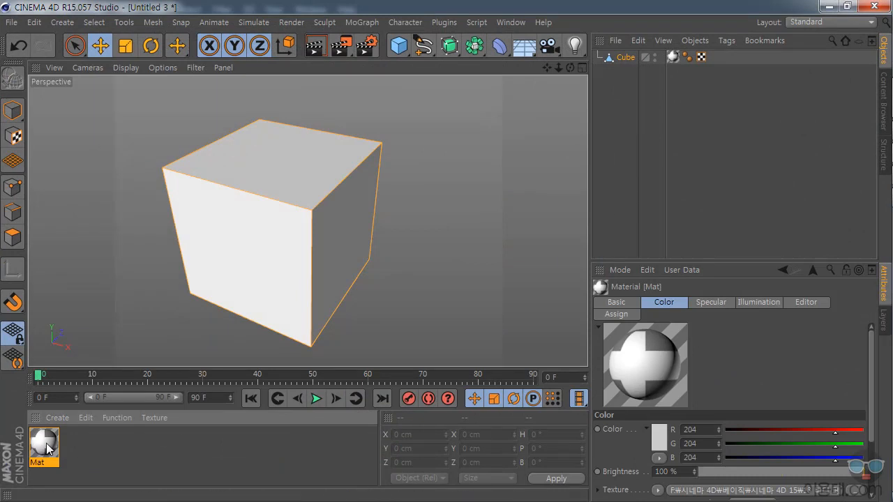
Create a new material with the crate image 우드 UV맵.jpg as its color texture, without copying the file to the project location
double_click(79, 447)
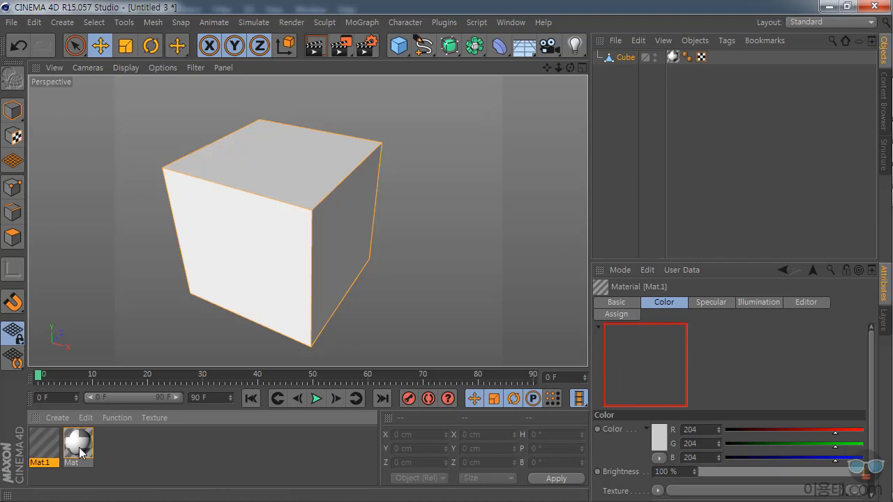
double_click(38, 443)
drag(462, 115, 626, 110)
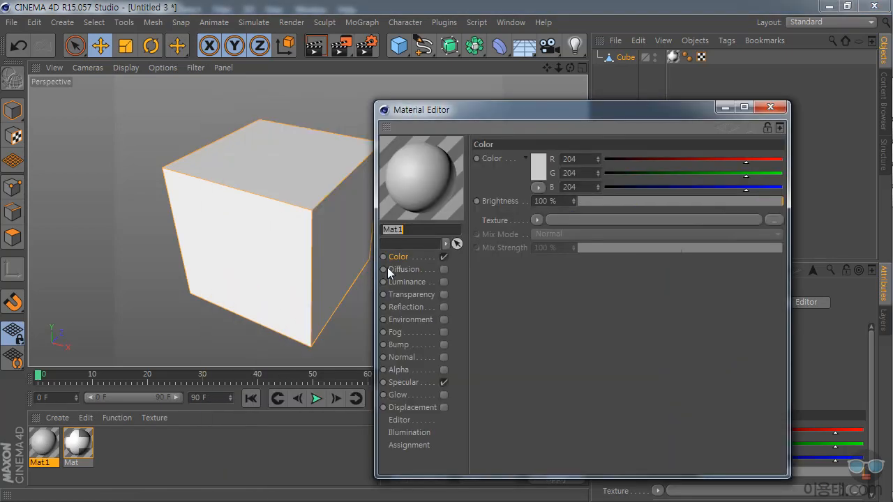
click(772, 220)
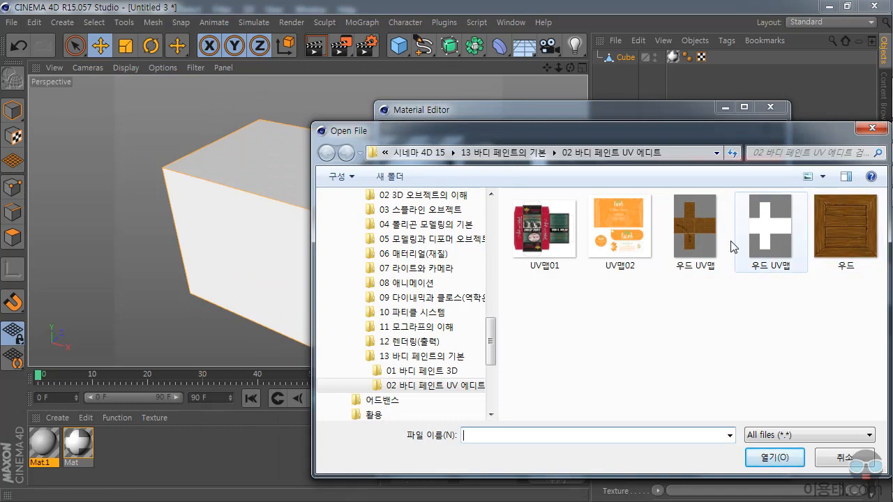
click(705, 247)
click(766, 459)
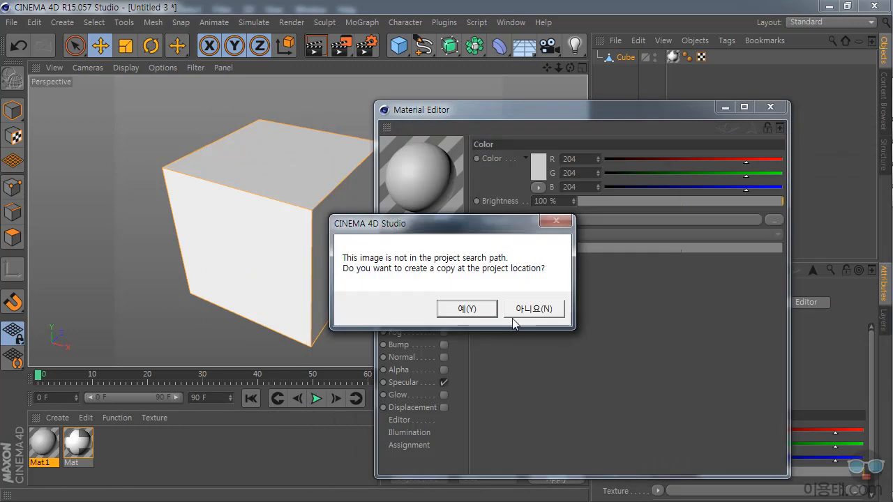
click(536, 309)
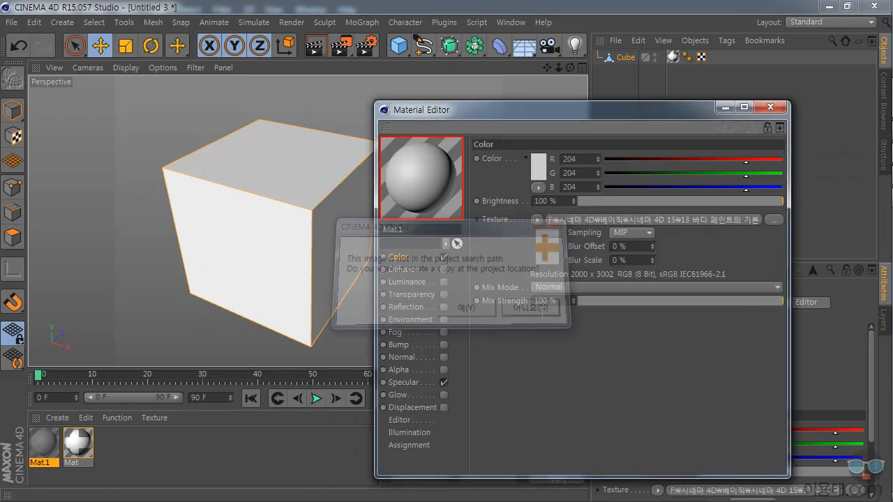
click(771, 108)
Apply the material Mat.1 to the cube and delete the cube's old Mat texture tag
drag(310, 269, 630, 60)
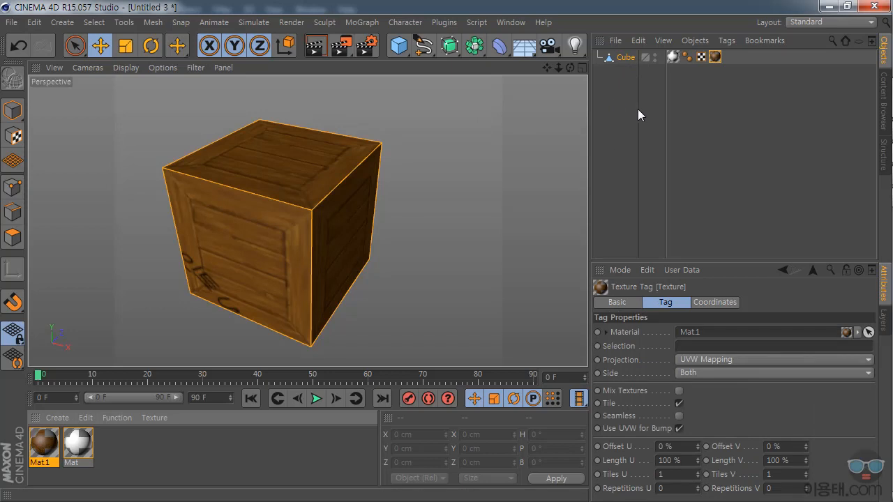
click(672, 57)
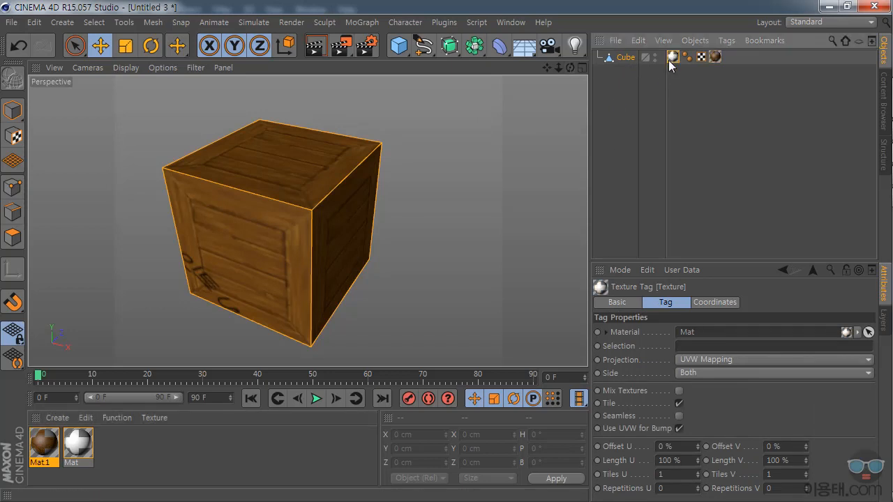
key(Delete)
click(627, 58)
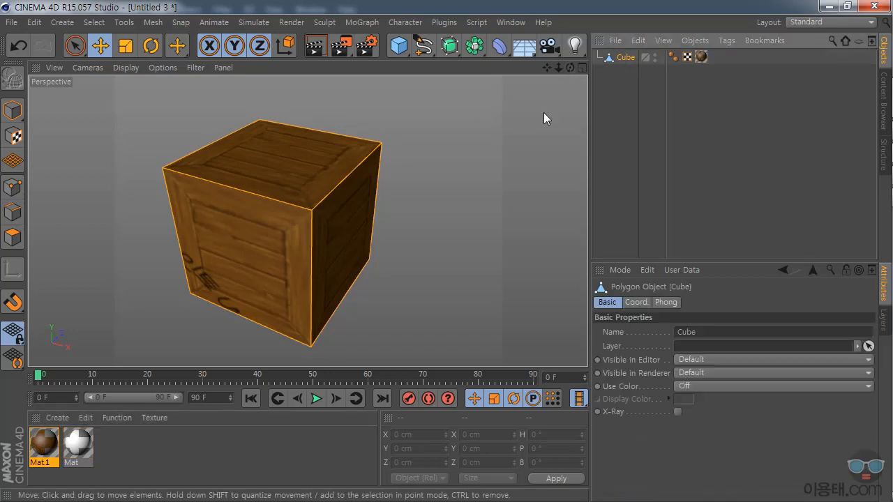
Examine the crate texture and the text wrapping around the cube's faces from several angles, including viewport renders
mouse_move(570, 66)
mouse_down()
mouse_move(530, 80)
mouse_move(558, 50)
mouse_move(545, 73)
mouse_move(481, 70)
mouse_move(565, 45)
mouse_move(593, 50)
mouse_move(551, 24)
mouse_move(569, 35)
mouse_move(533, 64)
mouse_move(562, 67)
mouse_up()
click(623, 60)
scroll(279, 249, up, 2)
scroll(290, 269, up, 2)
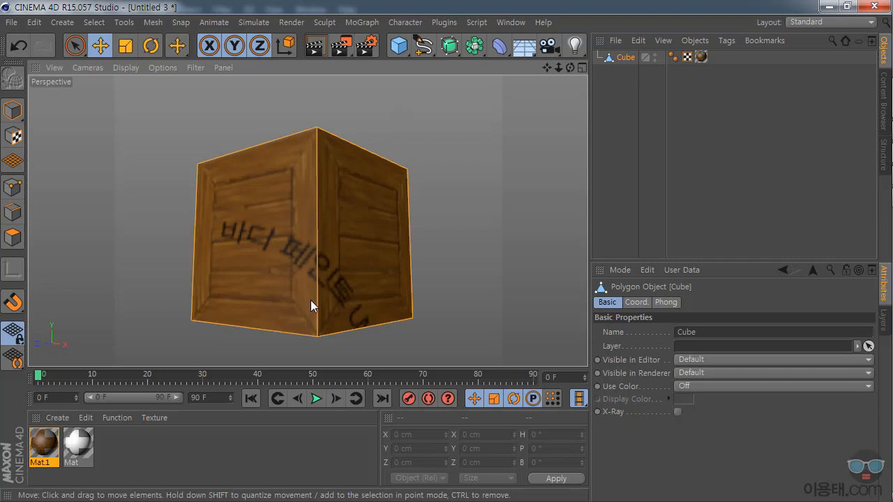
mouse_move(570, 69)
mouse_down()
mouse_move(566, 32)
mouse_move(554, 74)
mouse_up()
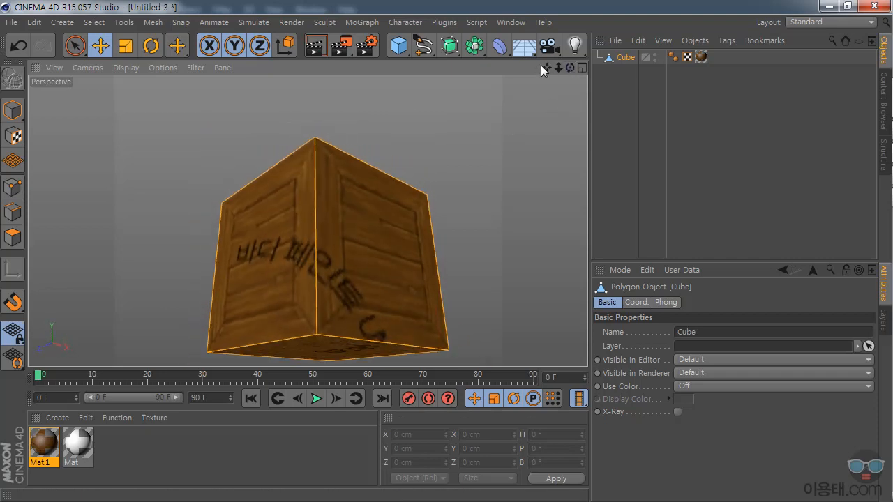
click(316, 45)
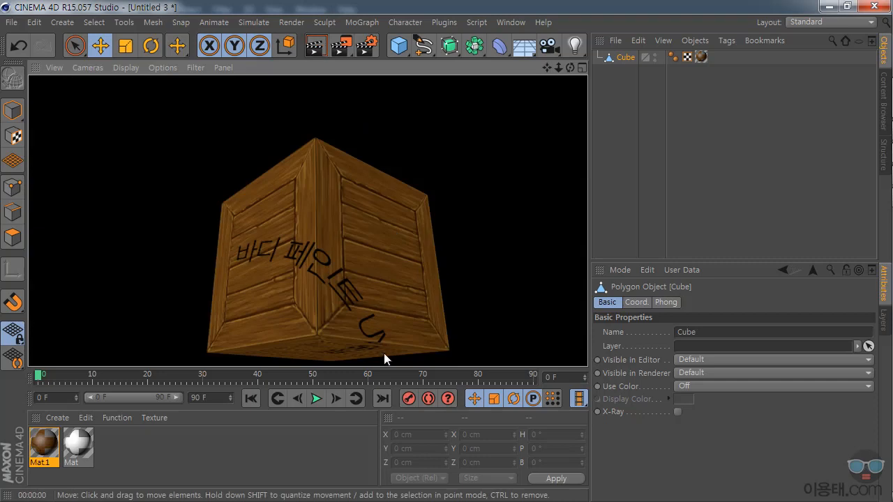
drag(570, 68, 531, 42)
click(315, 45)
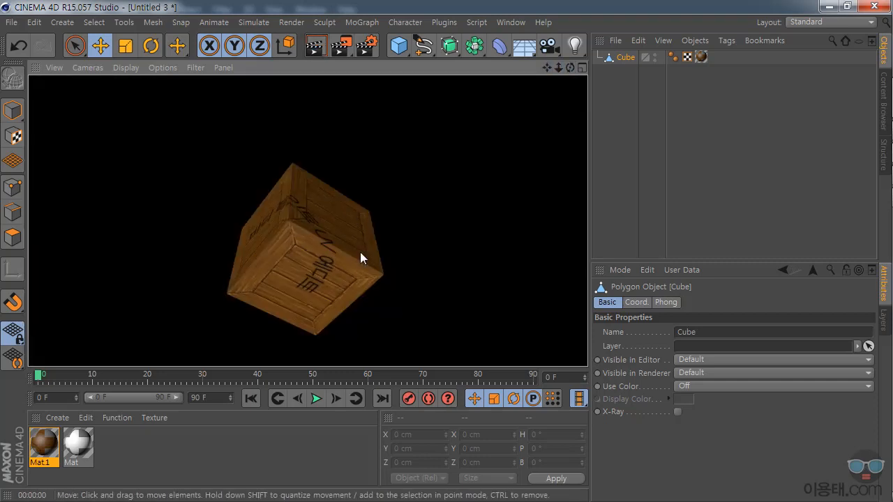
drag(570, 68, 570, 97)
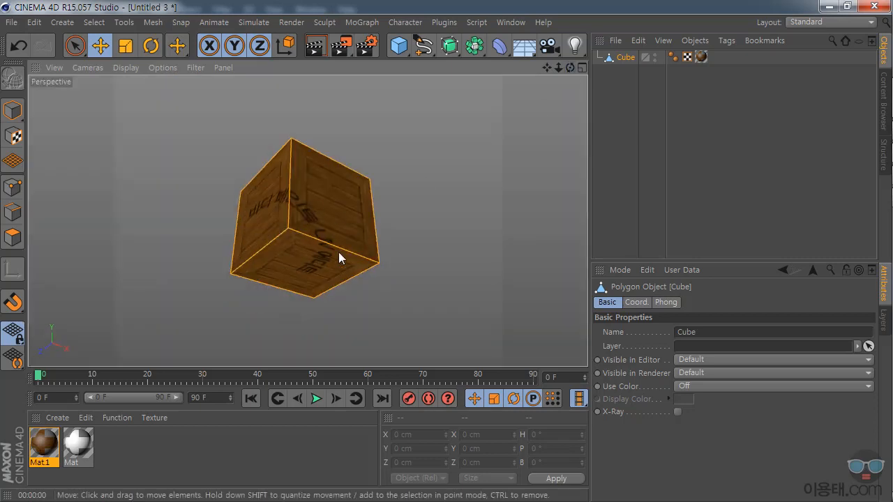
scroll(289, 236, up, 5)
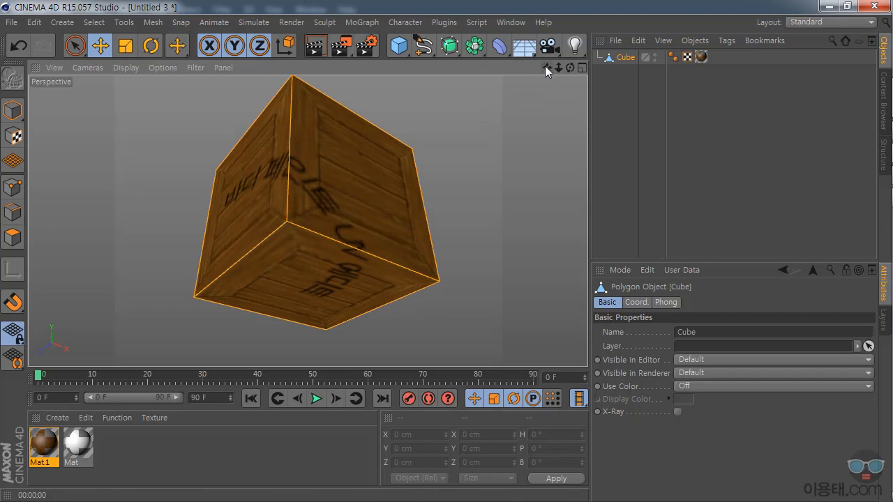
drag(544, 65, 546, 67)
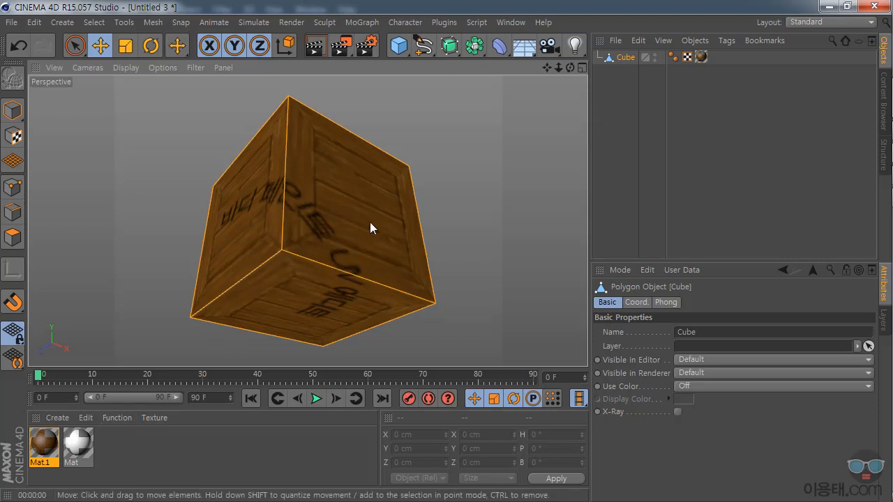
drag(567, 70, 547, 68)
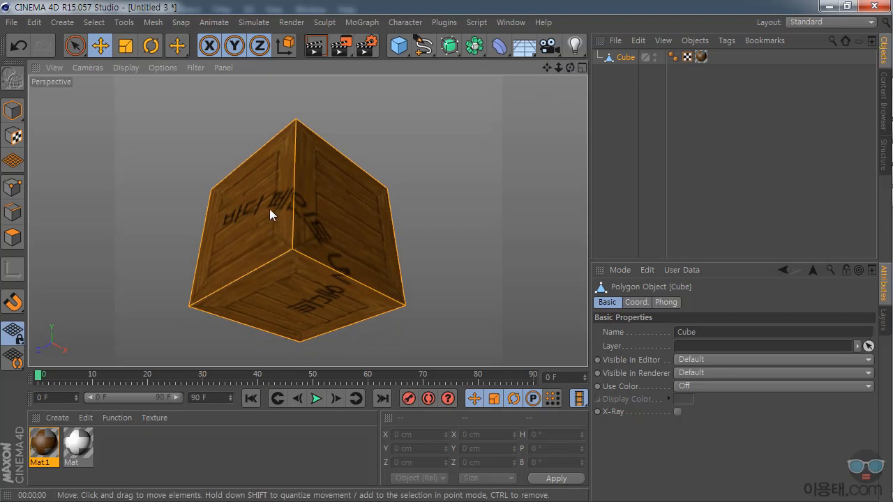